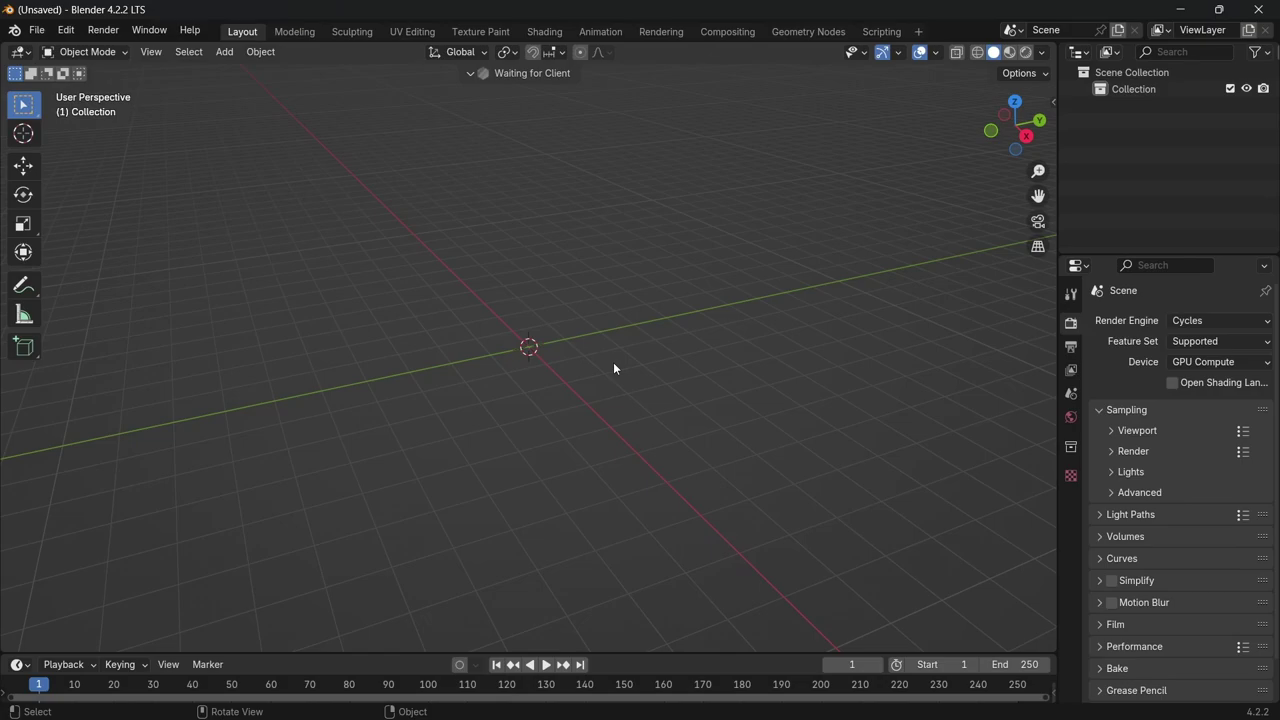
# Add a metaball ball at the origin in top view and set its viewport resolution to 0.2 m
pyautogui.press('KP_7')
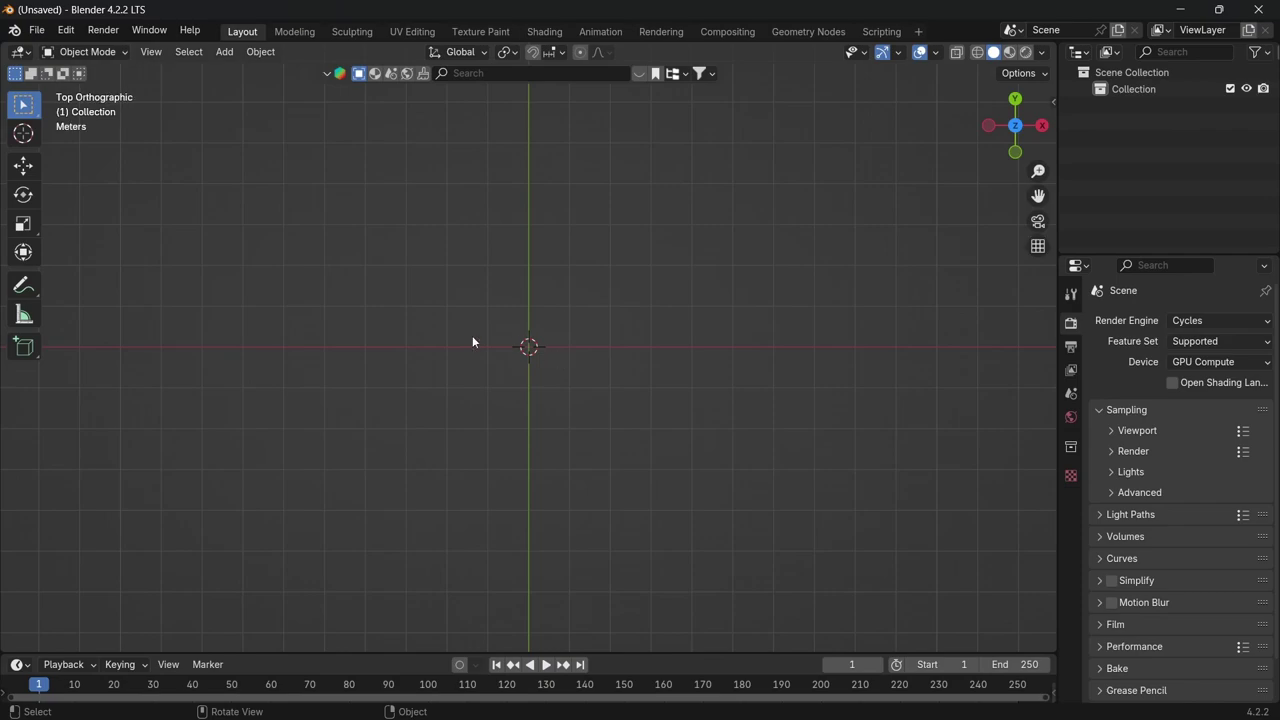
pyautogui.hotkey('shift', 'a')
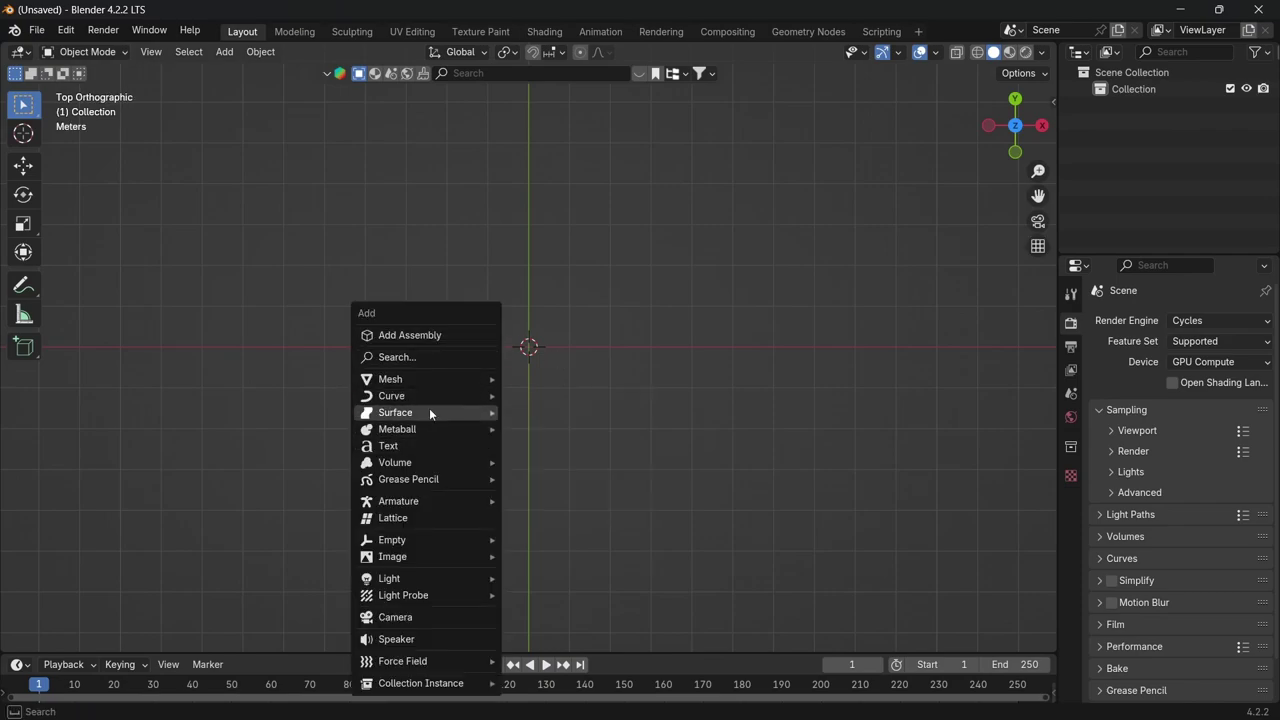
pyautogui.click(540, 429)
pyautogui.click(1071, 546)
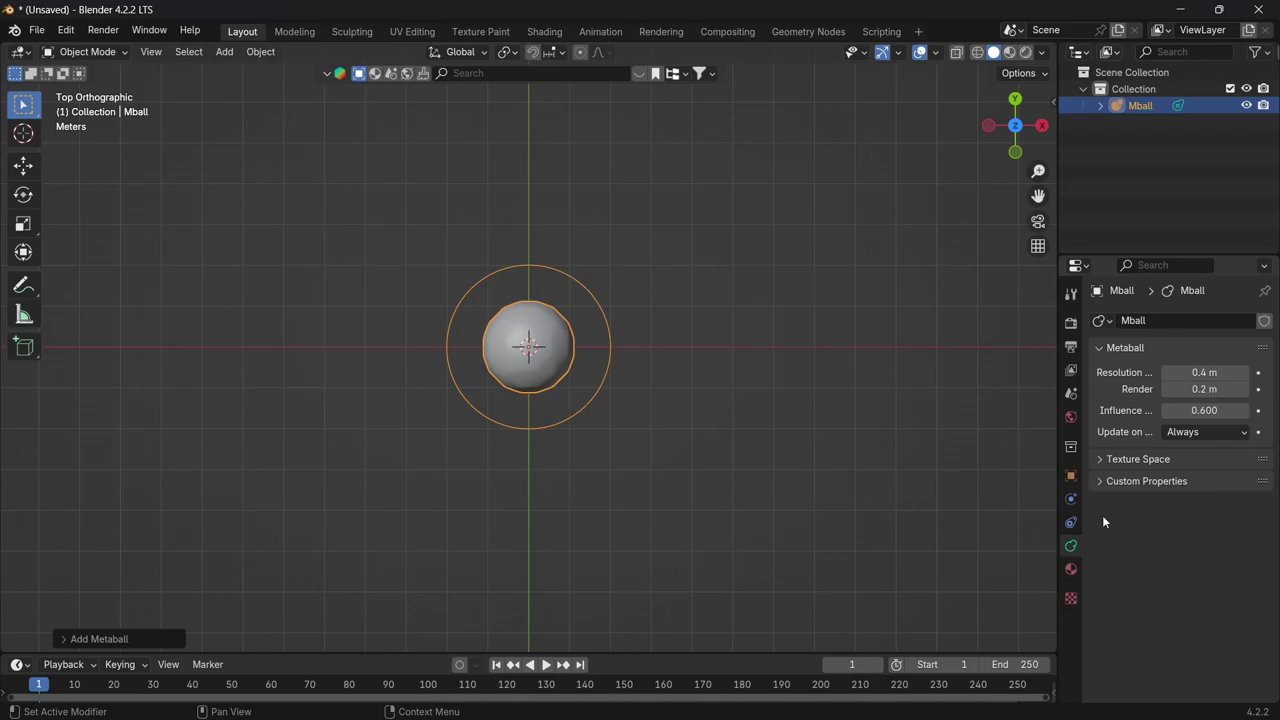
pyautogui.click(1225, 372)
pyautogui.write('0.2')
pyautogui.press('Return')
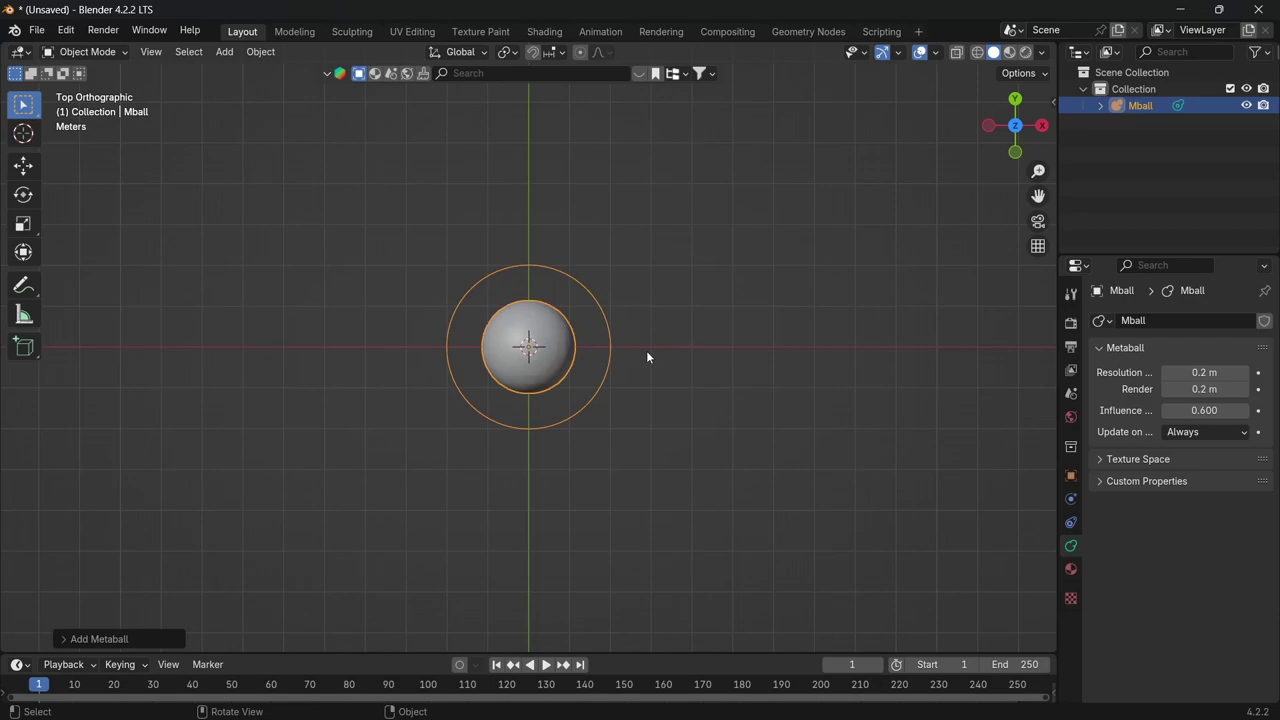
# Set the metaball's scale to 0.4 on the X, Y and Z axes
pyautogui.press('n')
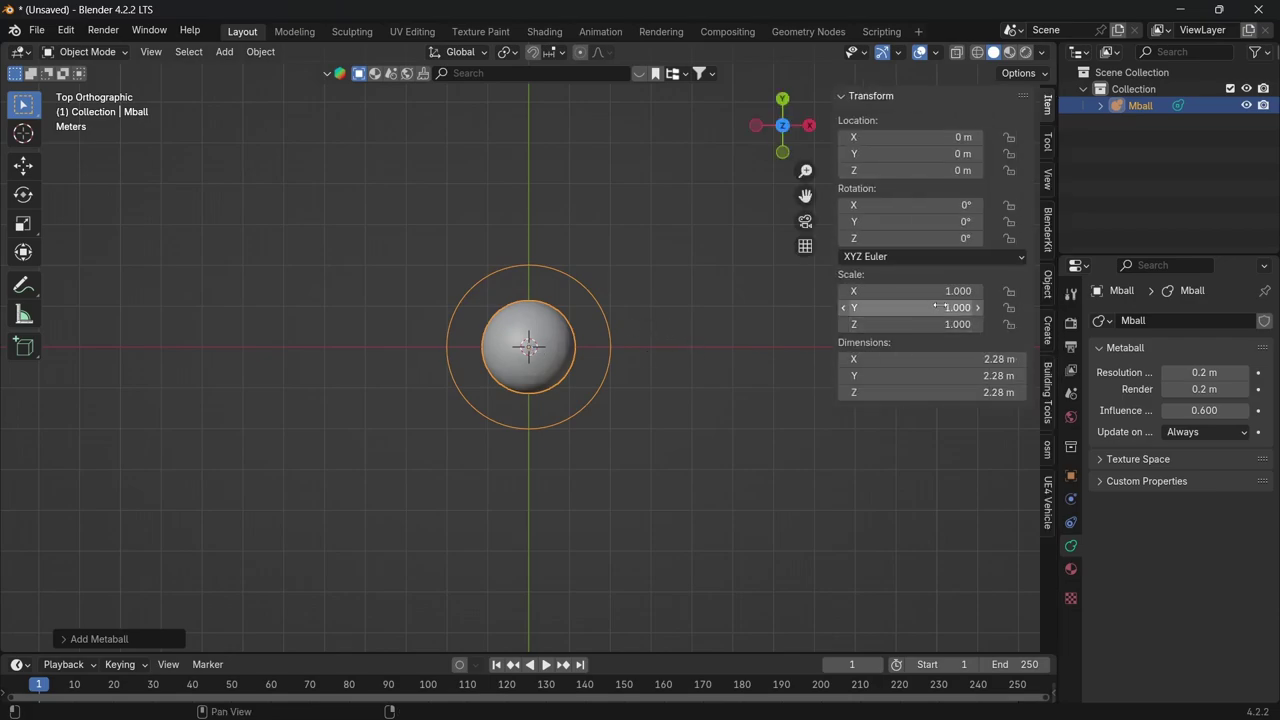
pyautogui.moveTo(905, 291); pyautogui.dragTo(905, 324)
pyautogui.write('.4')
pyautogui.press('Return')
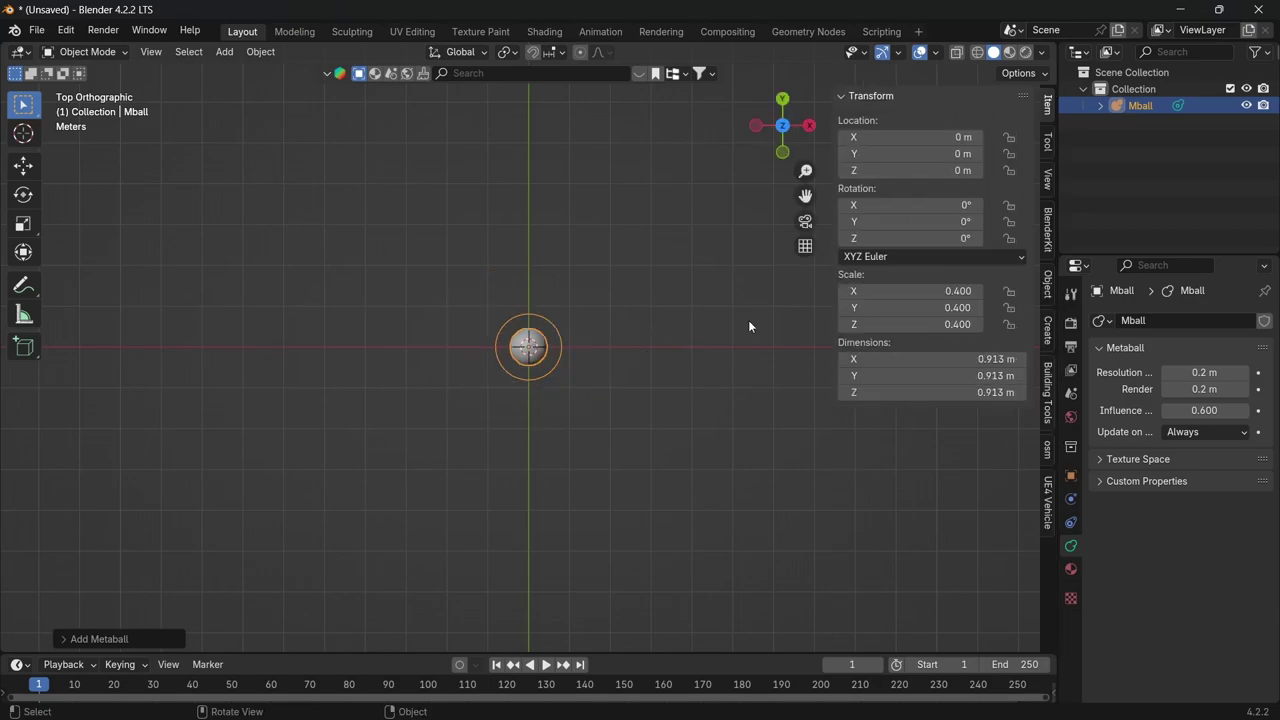
# Add a Bézier circle curve at the origin around the metaball
pyautogui.scroll(6, 502, 340)
pyautogui.hotkey('shift', 'a')
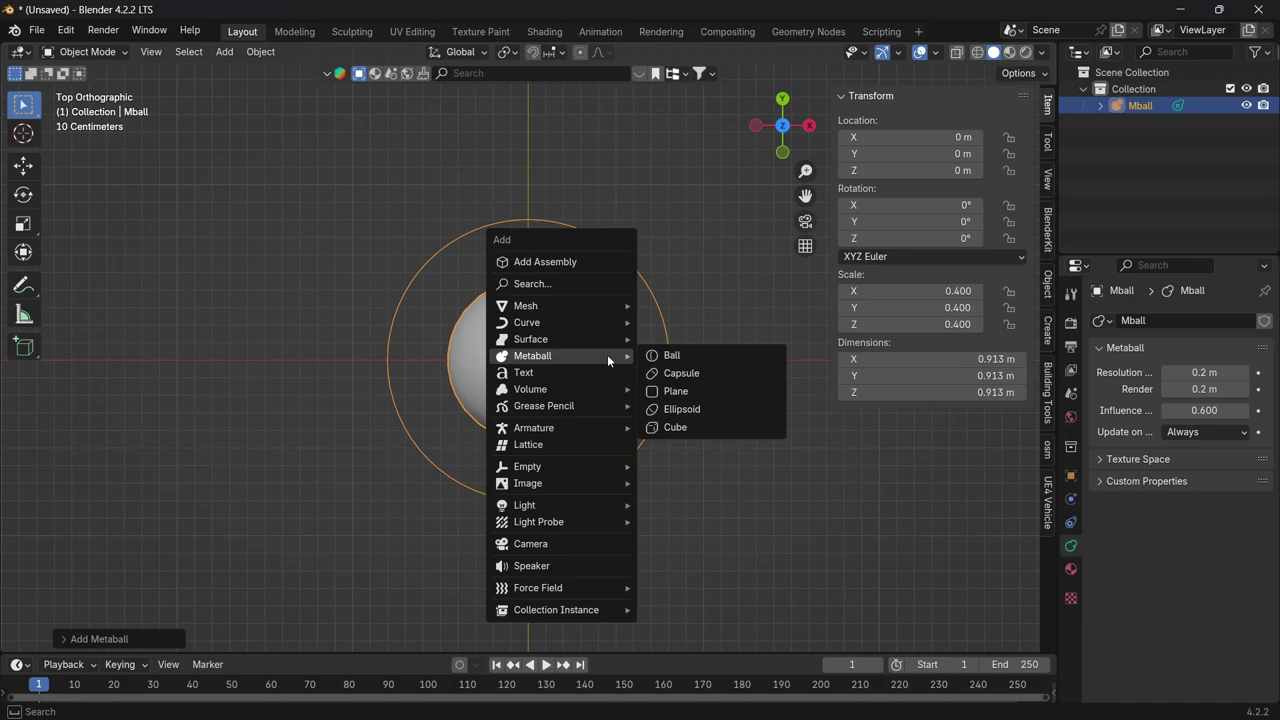
pyautogui.moveTo(558, 322)
pyautogui.click(679, 339)
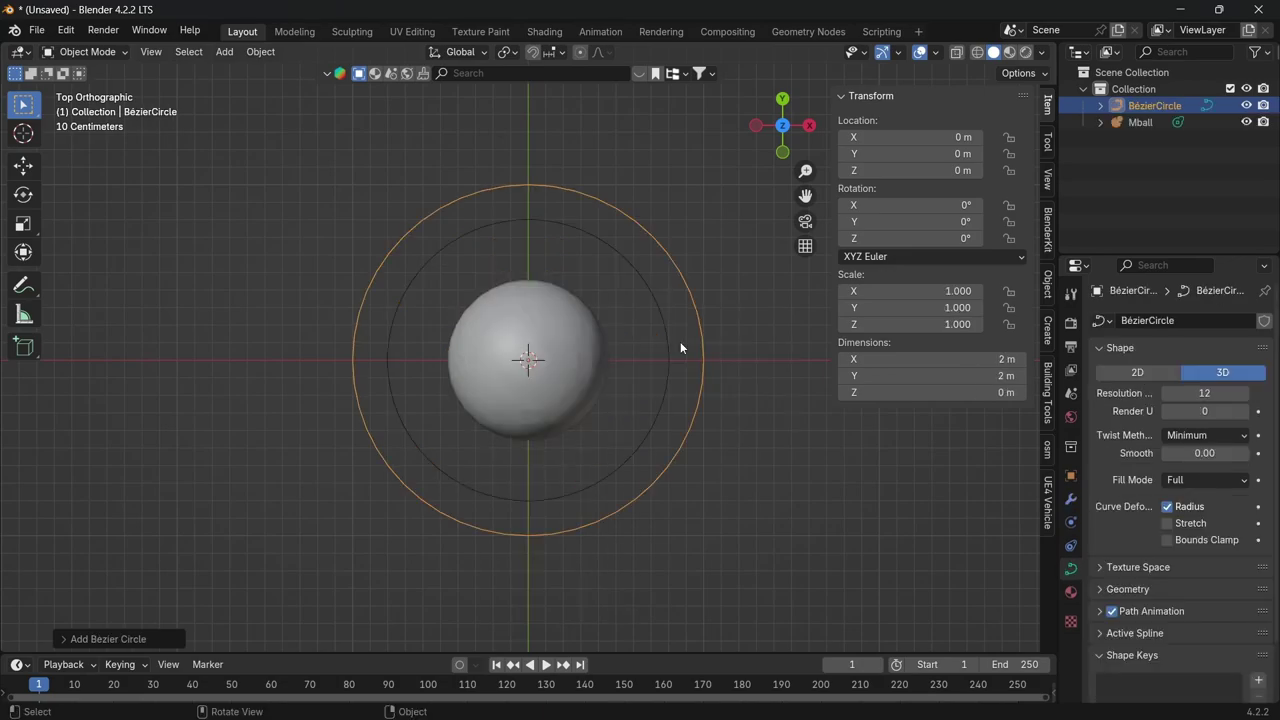
# In Edit Mode, move all of the Bézier circle's points 1 m along Y, keeping its origin at the world center
pyautogui.press('Tab')
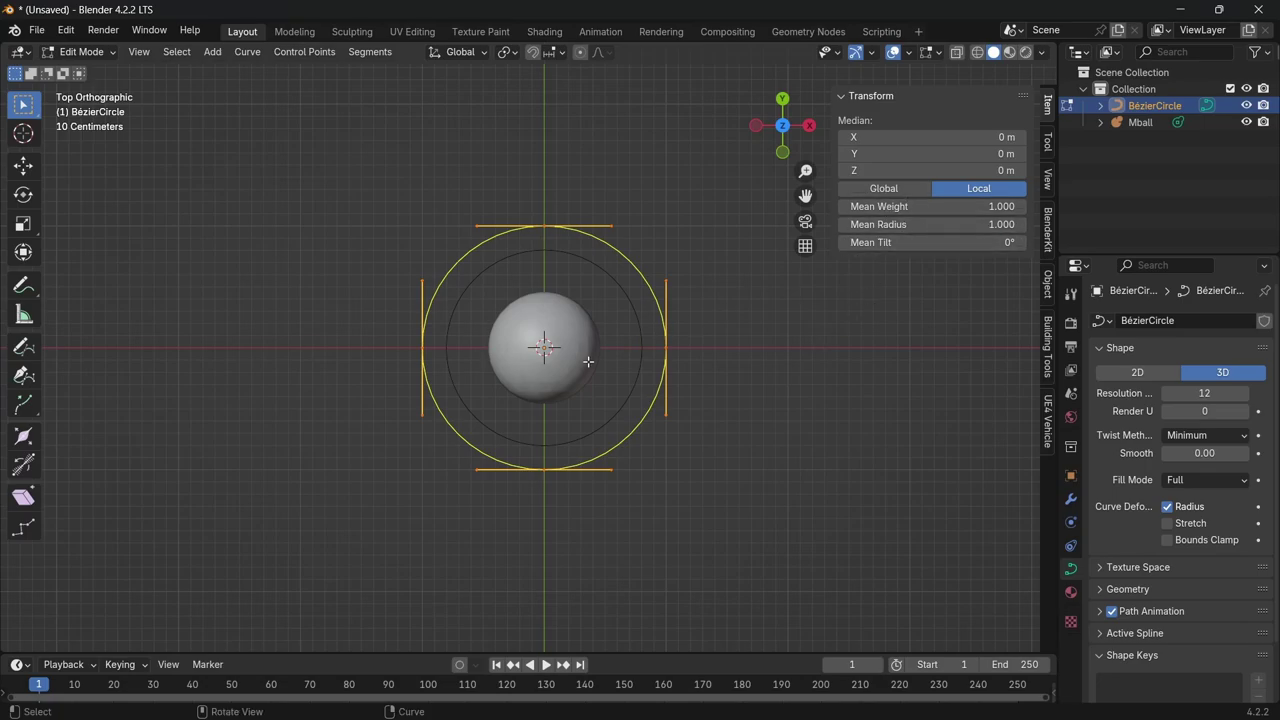
pyautogui.write('gy')
pyautogui.write('1')
pyautogui.press('Return')
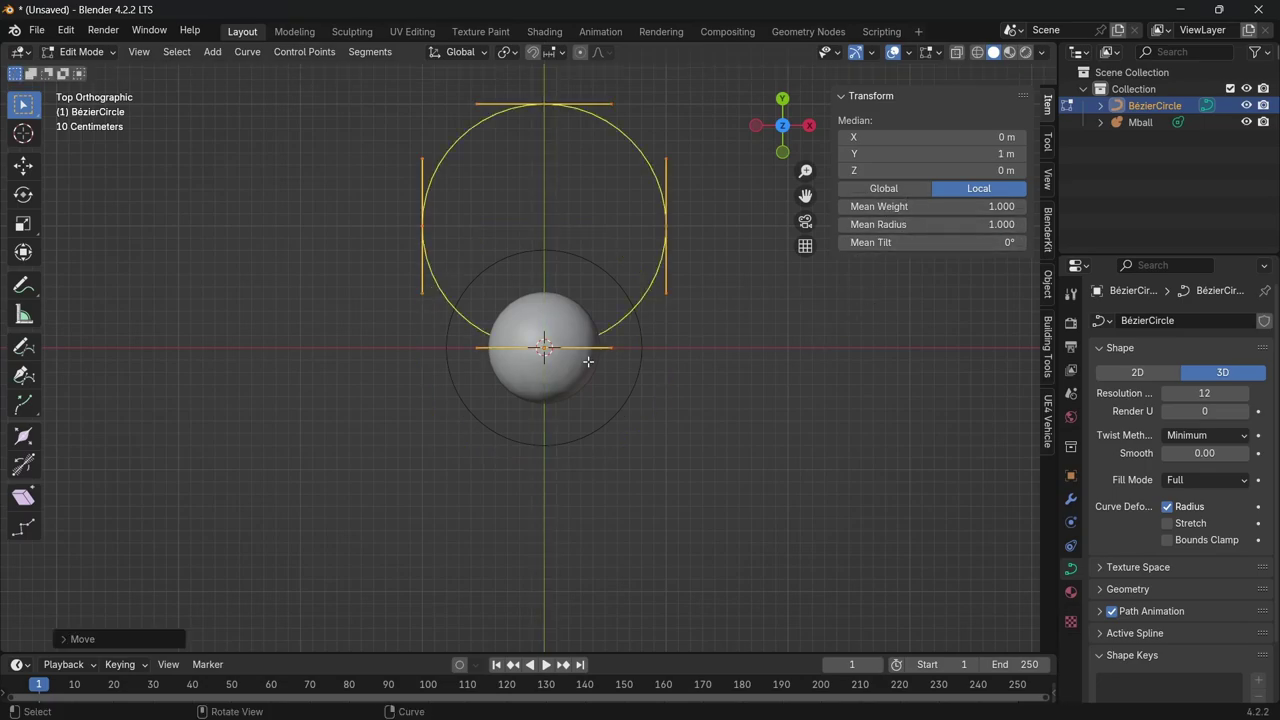
pyautogui.press('Tab')
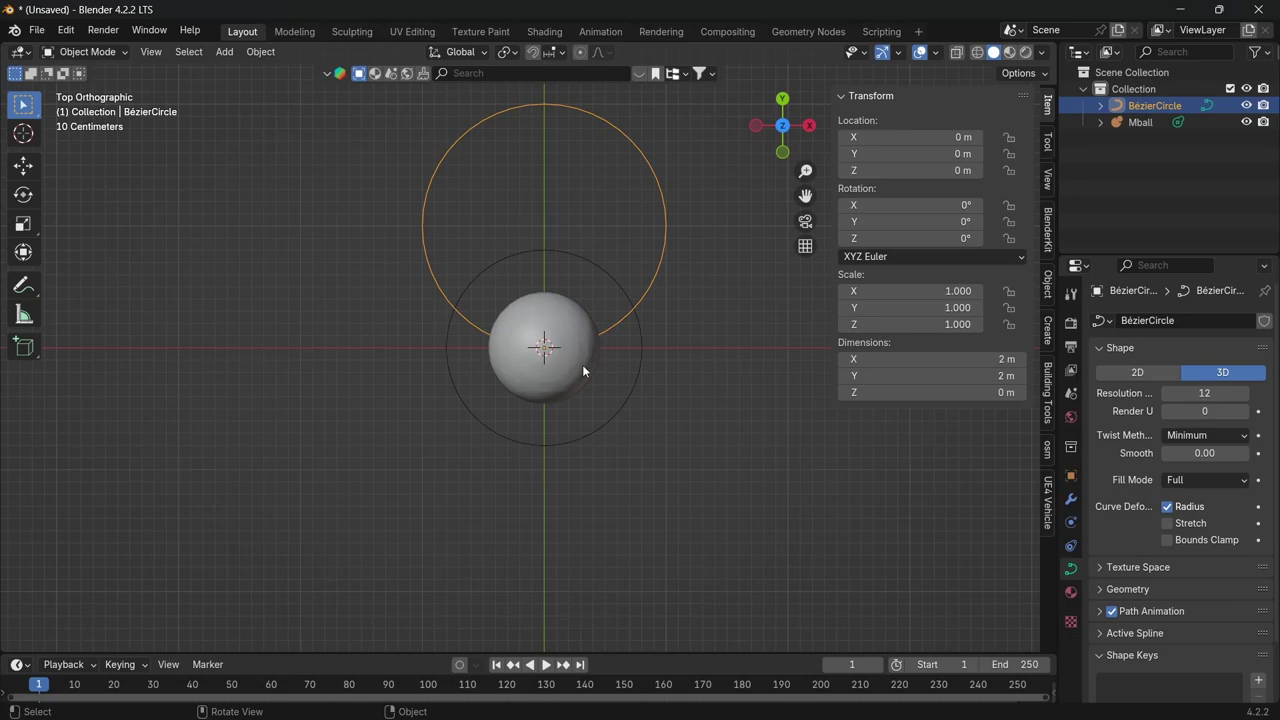
# Add a second metaball ball at the origin and set its scale to 0.3 on all three axes
pyautogui.hotkey('shift', 'a')
pyautogui.moveTo(554, 374)
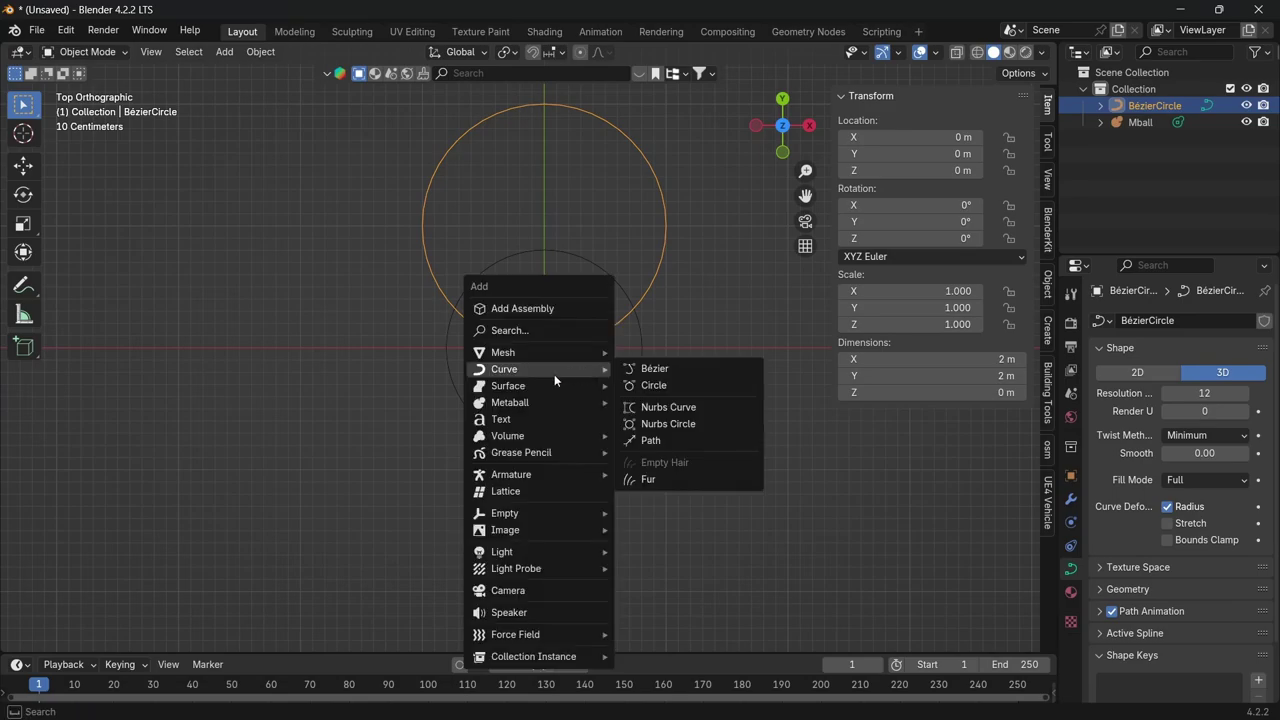
pyautogui.click(655, 402)
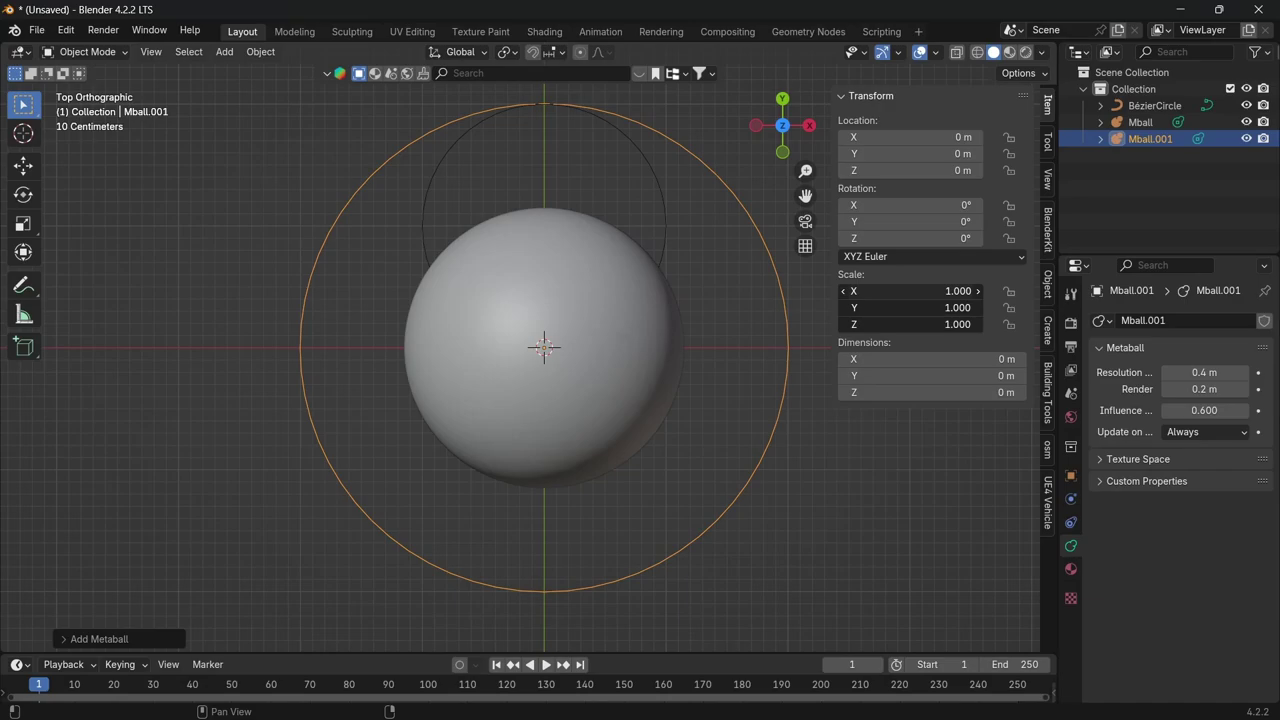
pyautogui.moveTo(929, 291); pyautogui.dragTo(929, 324)
pyautogui.write('0.3')
pyautogui.press('Return')
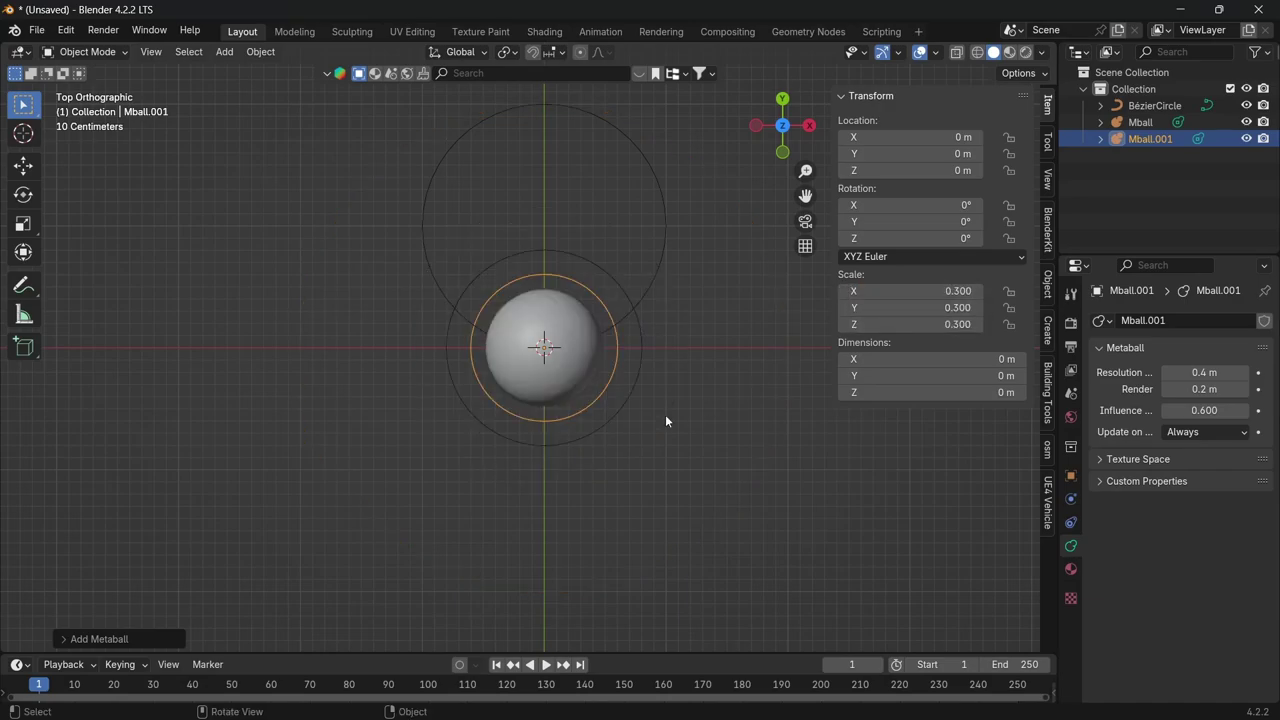
# Give the second metaball a Follow Path constraint with the BézierCircle as its target
pyautogui.click(1071, 523)
pyautogui.click(1150, 321)
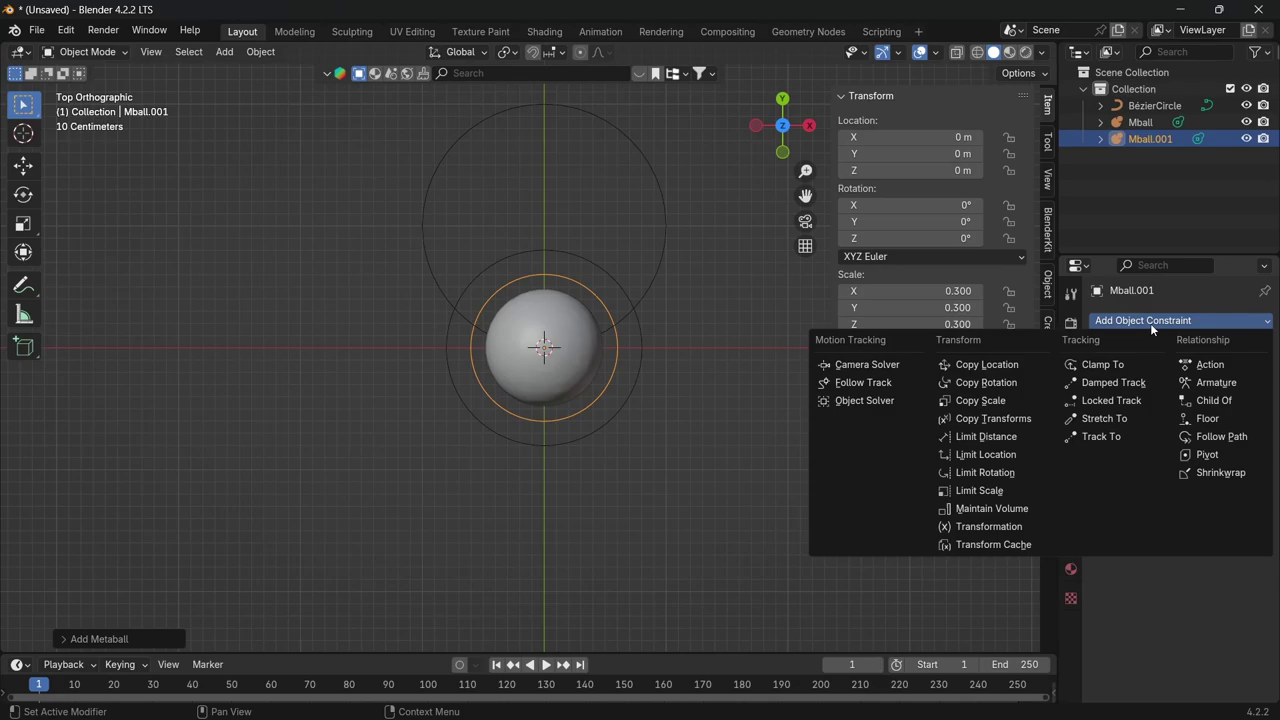
pyautogui.click(1210, 439)
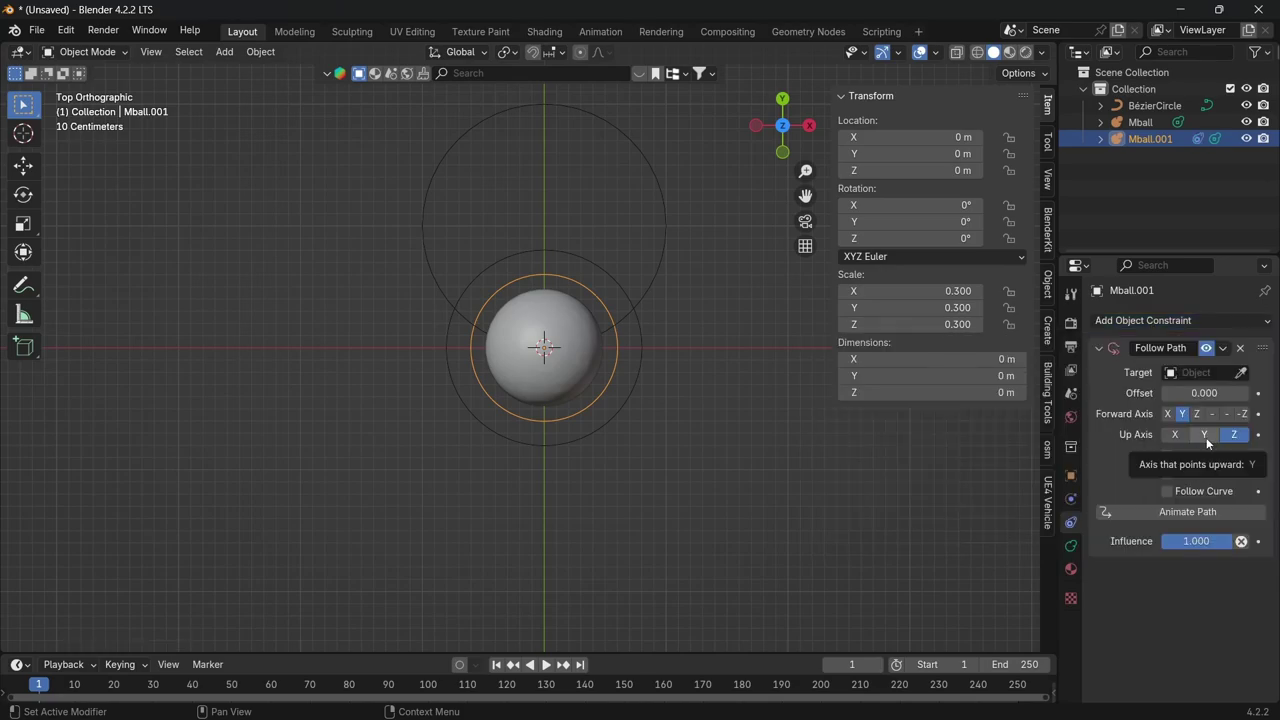
pyautogui.click(1200, 373)
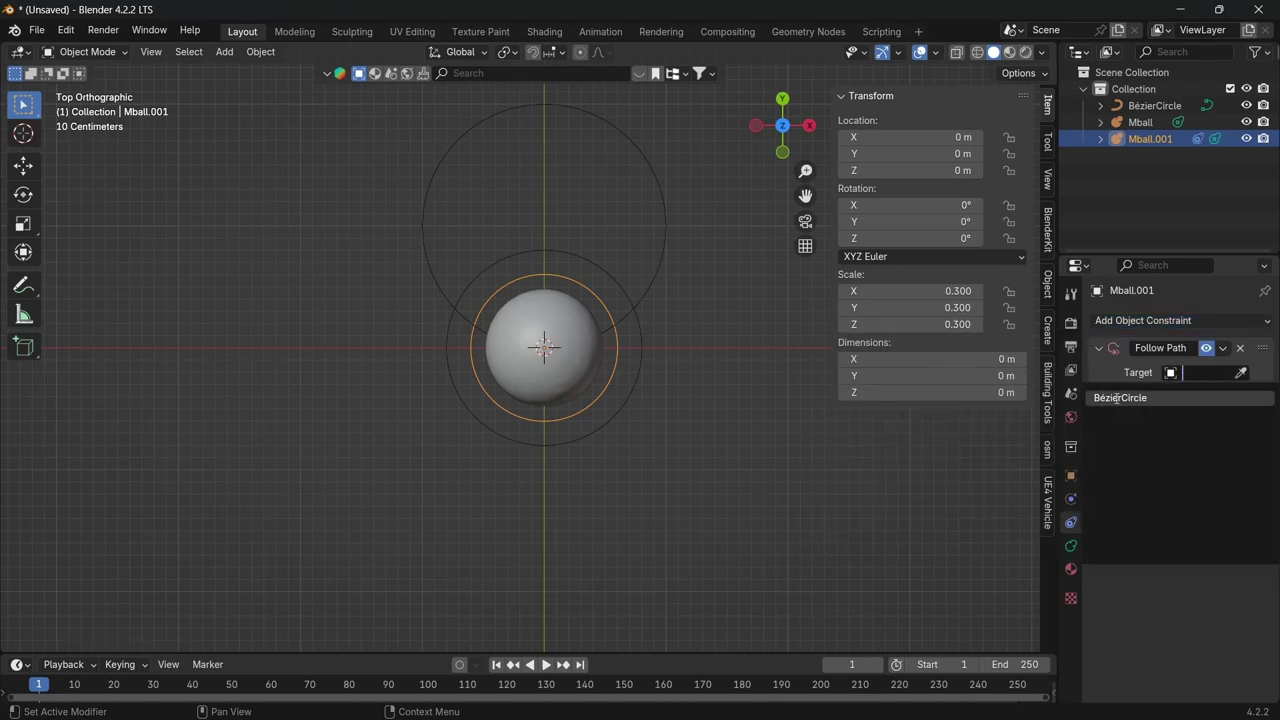
pyautogui.click(1149, 398)
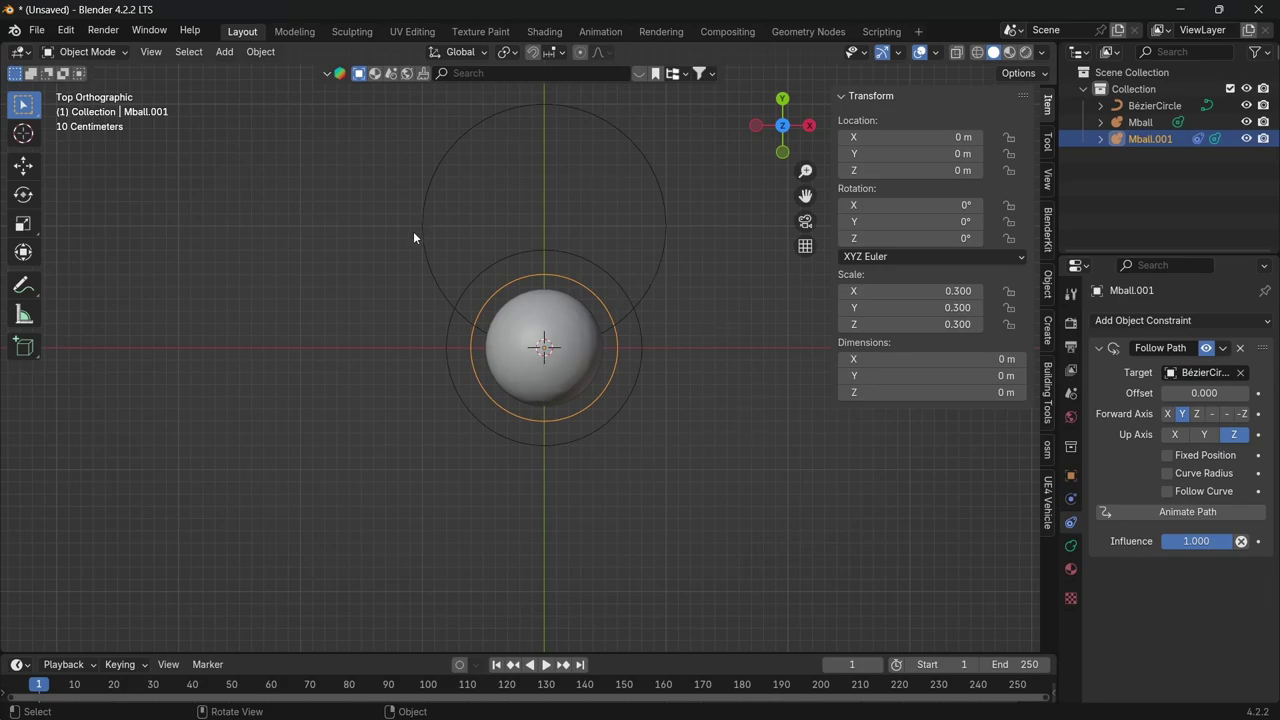
# Drive the Bézier circle's Z rotation with the expression #frame/32, preview the animation and return to the first frame
pyautogui.click(422, 199)
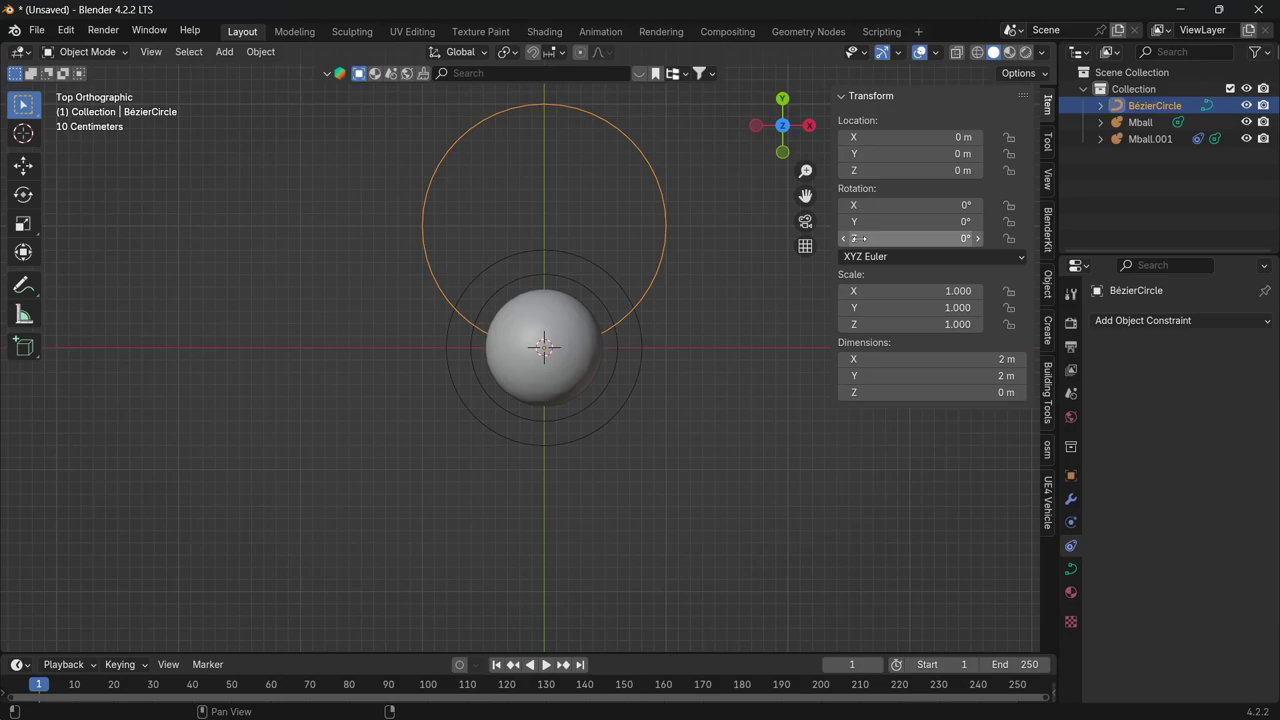
pyautogui.click(902, 241)
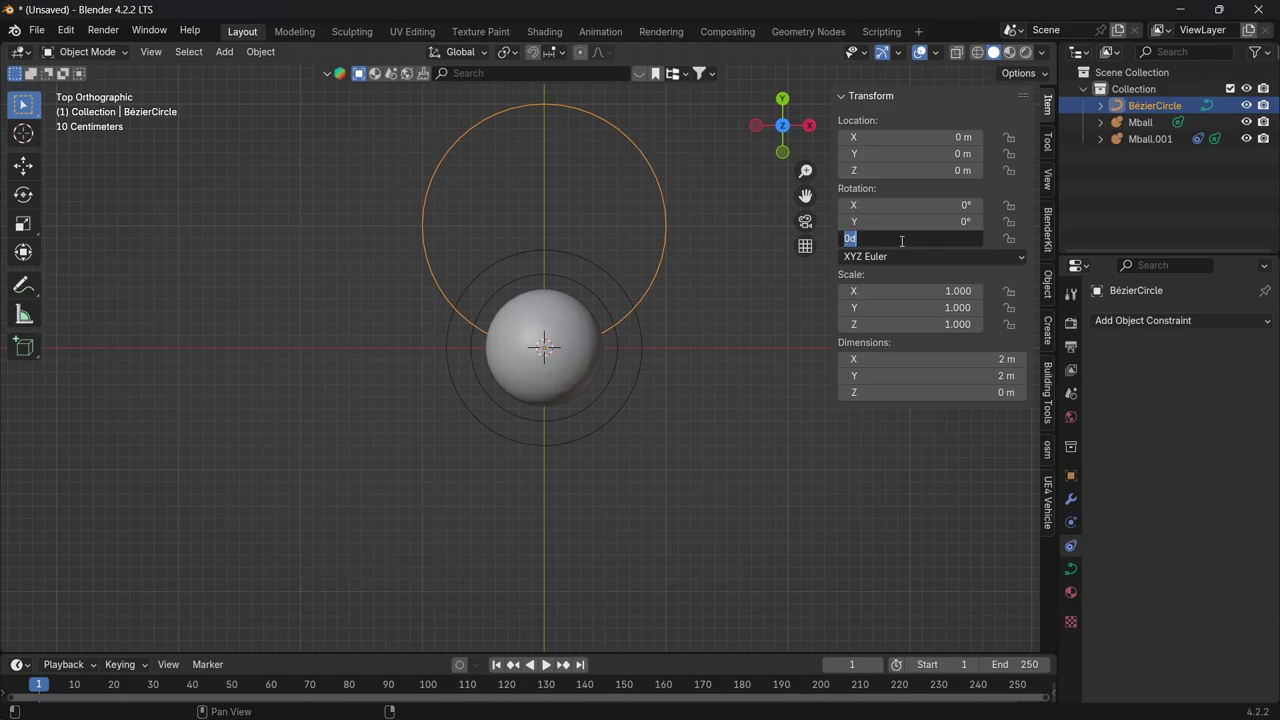
pyautogui.write('#frame/32')
pyautogui.press('Return')
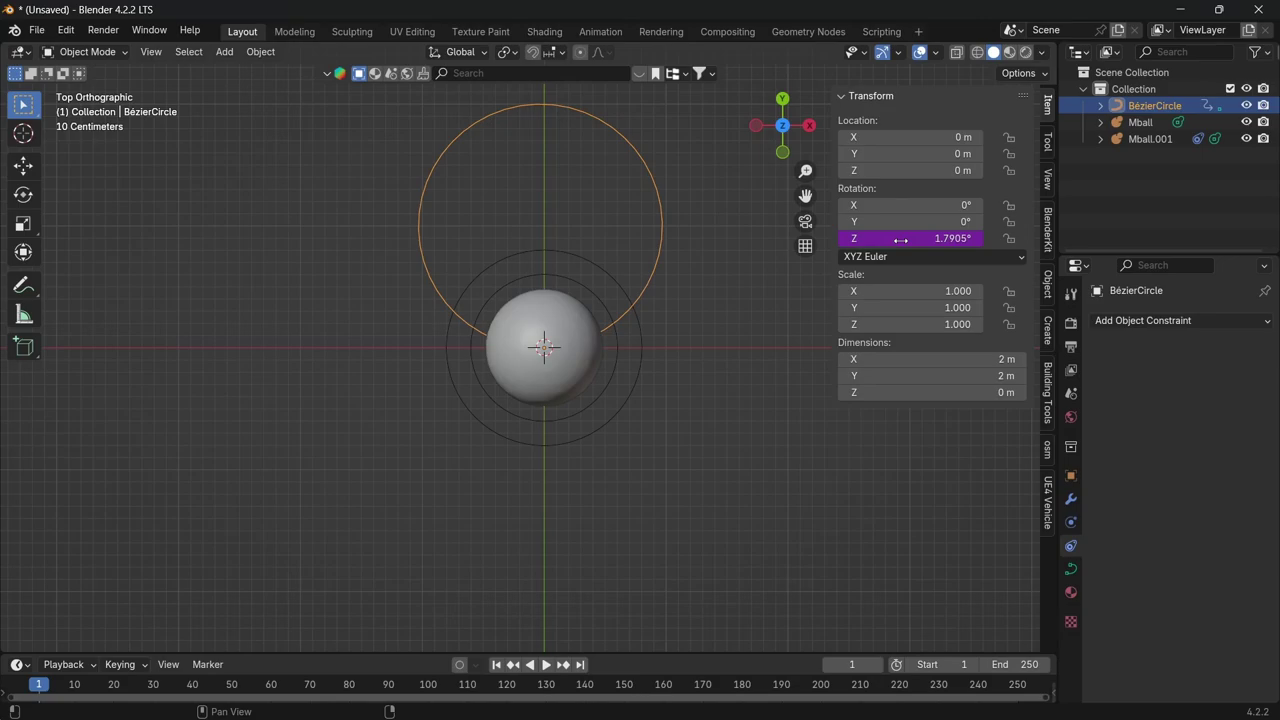
pyautogui.press('space')
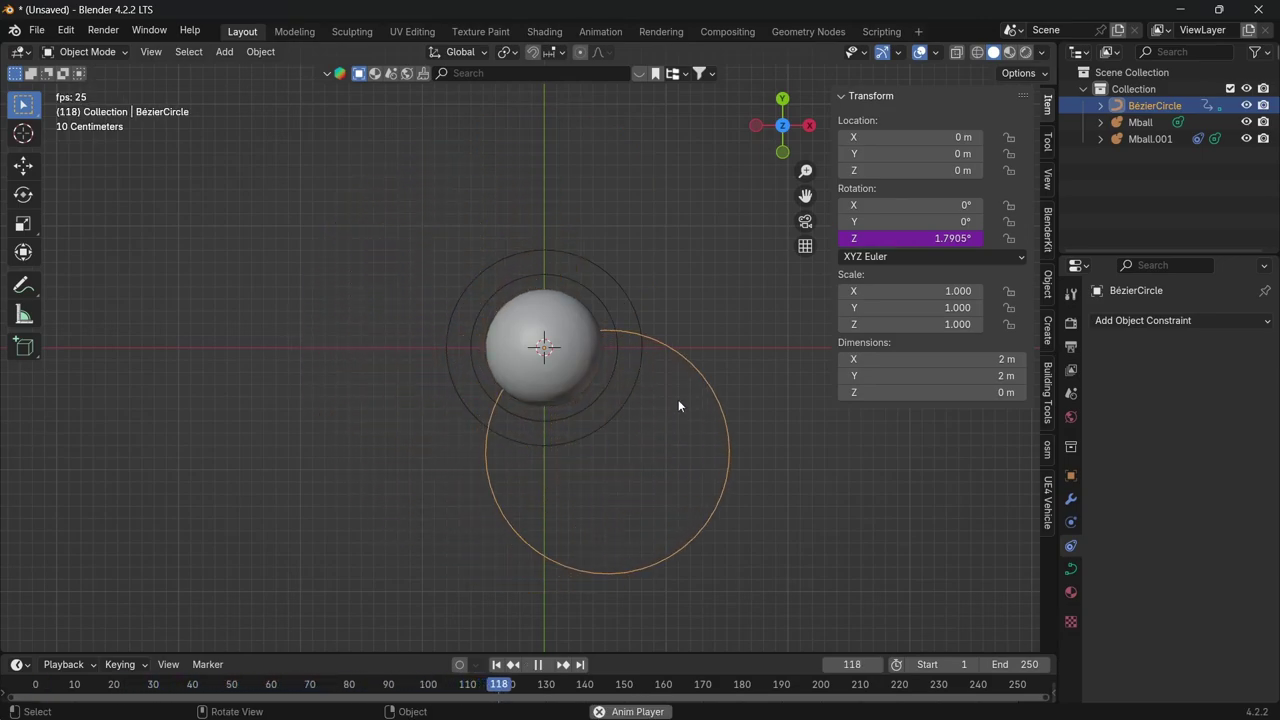
pyautogui.press('space')
pyautogui.click(496, 664)
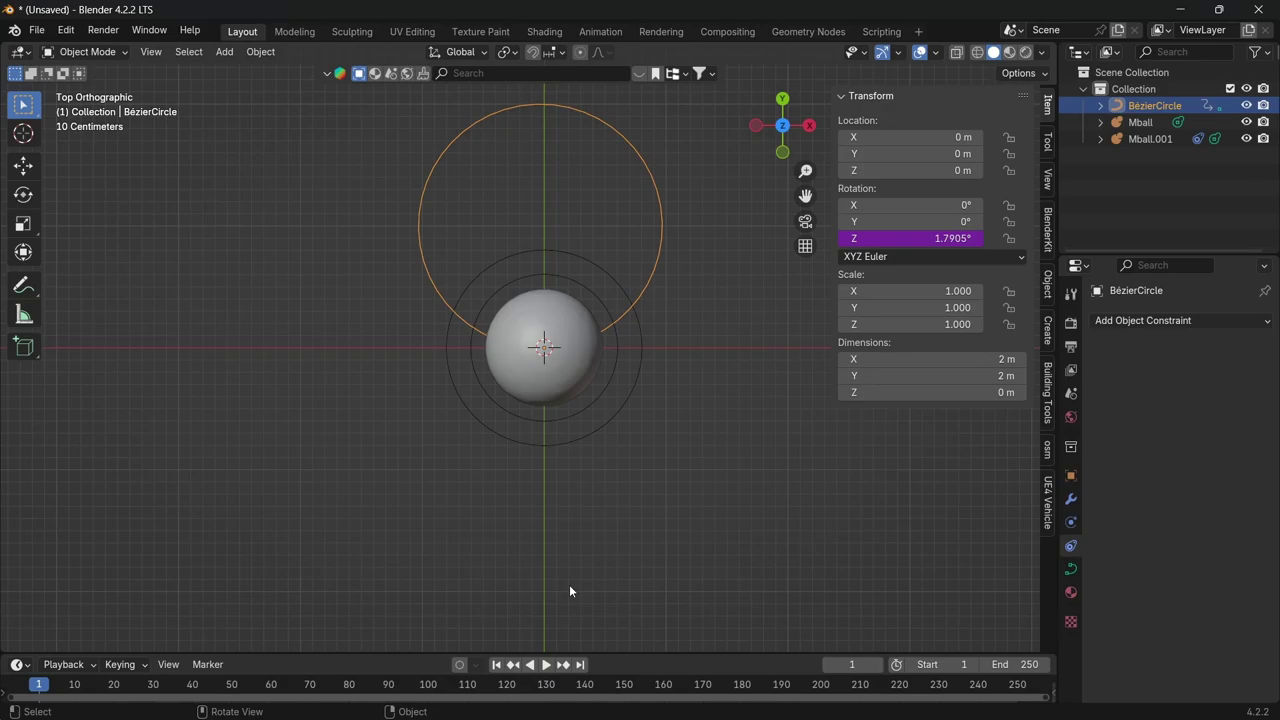
# Set the animation's end frame to 200
pyautogui.click(1012, 664)
pyautogui.write('200')
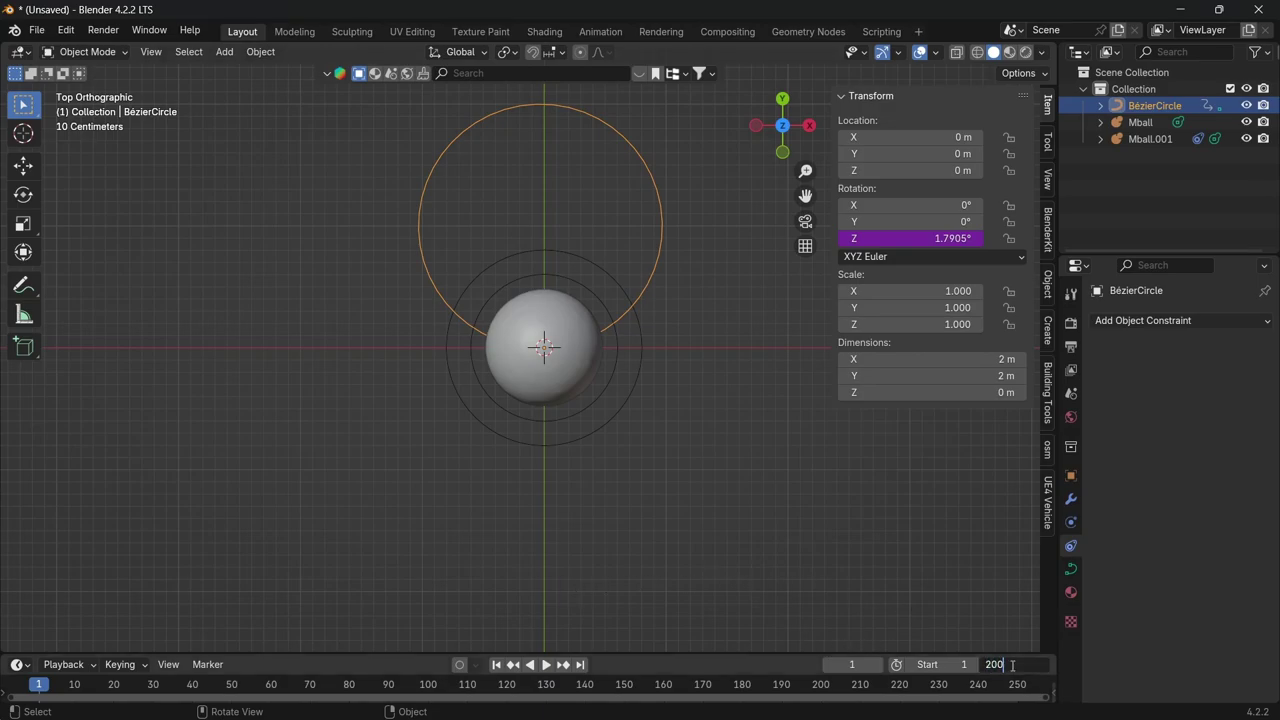
pyautogui.press('Return')
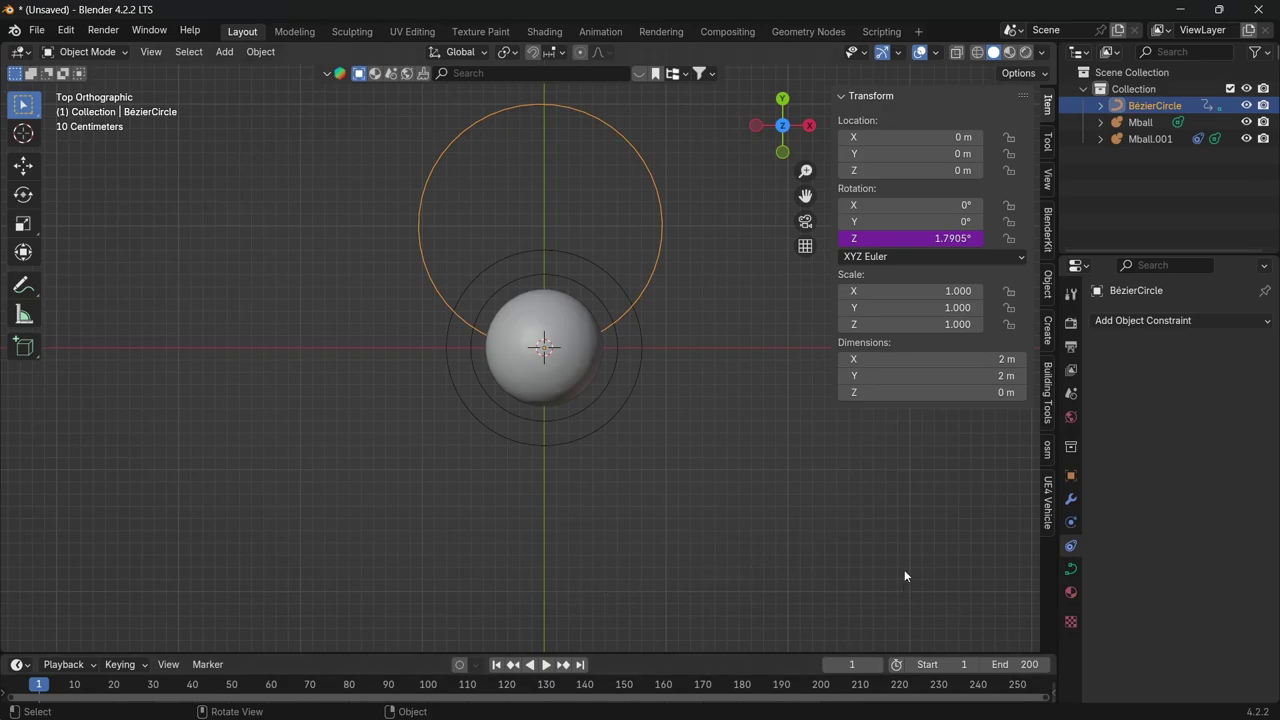
# Set the output frame rate to 60 fps, preview the animation and return to the first frame
pyautogui.click(1073, 322)
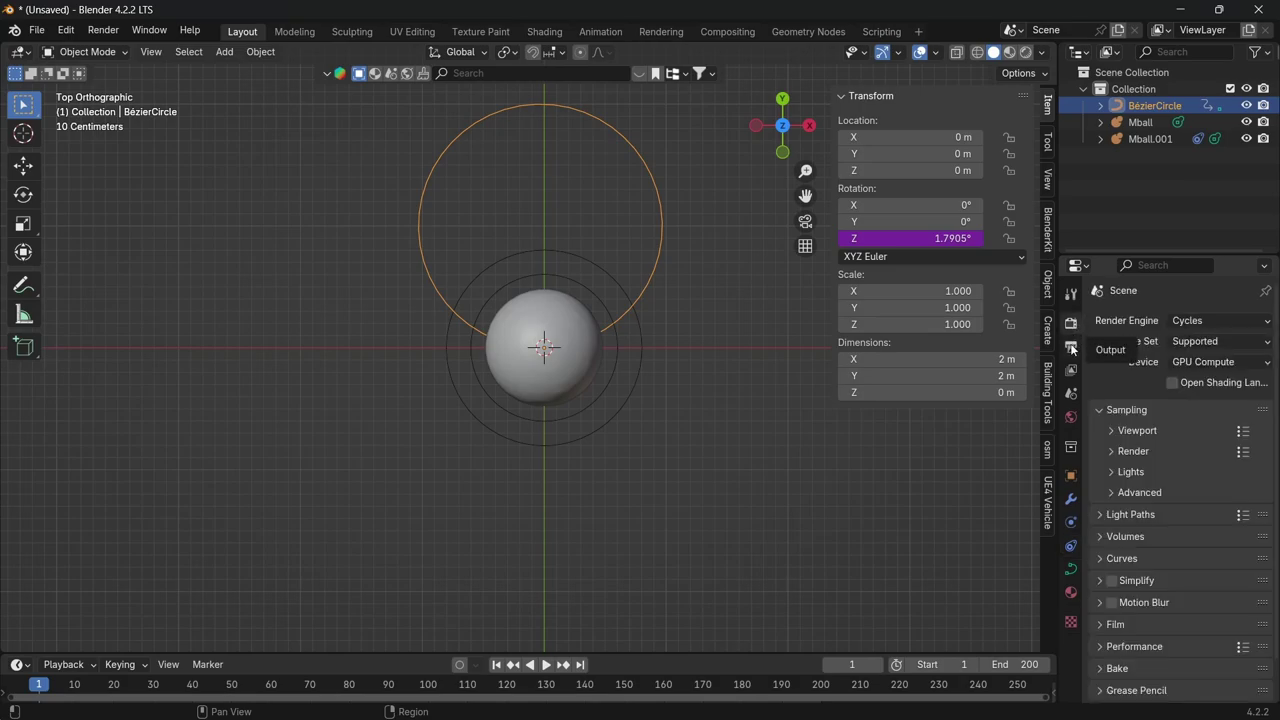
pyautogui.click(1072, 348)
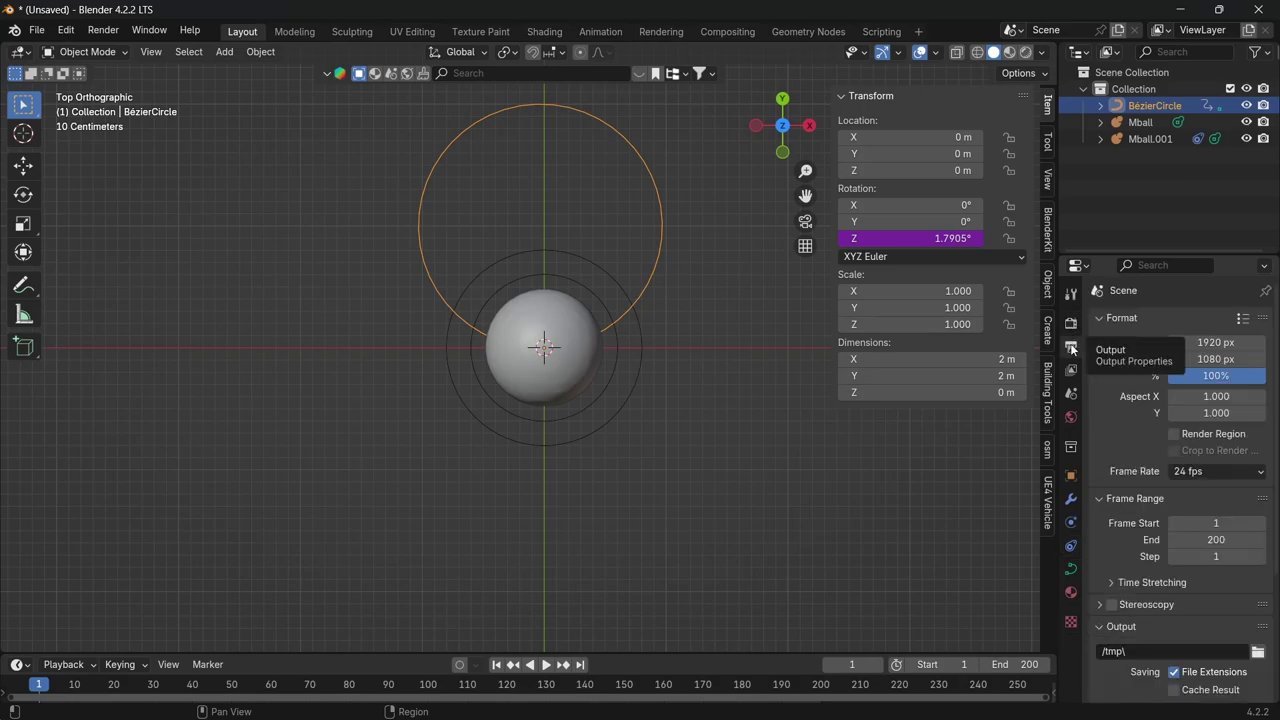
pyautogui.click(1198, 476)
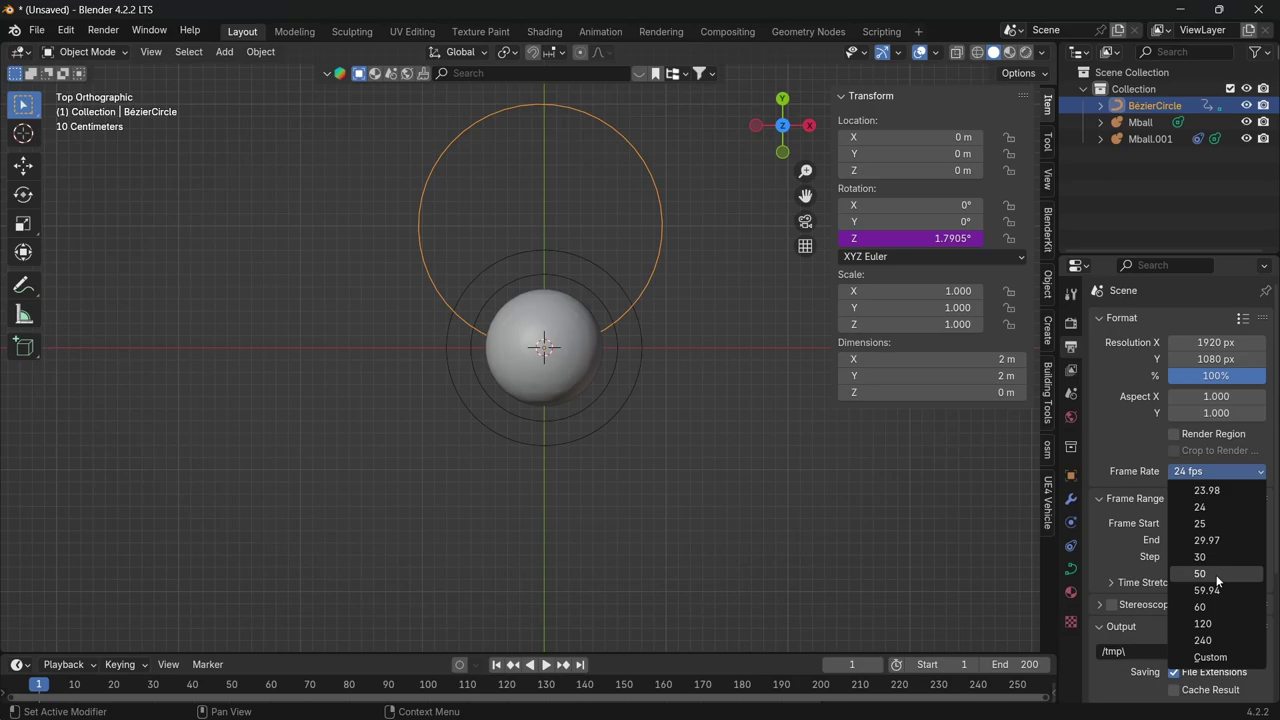
pyautogui.click(1216, 611)
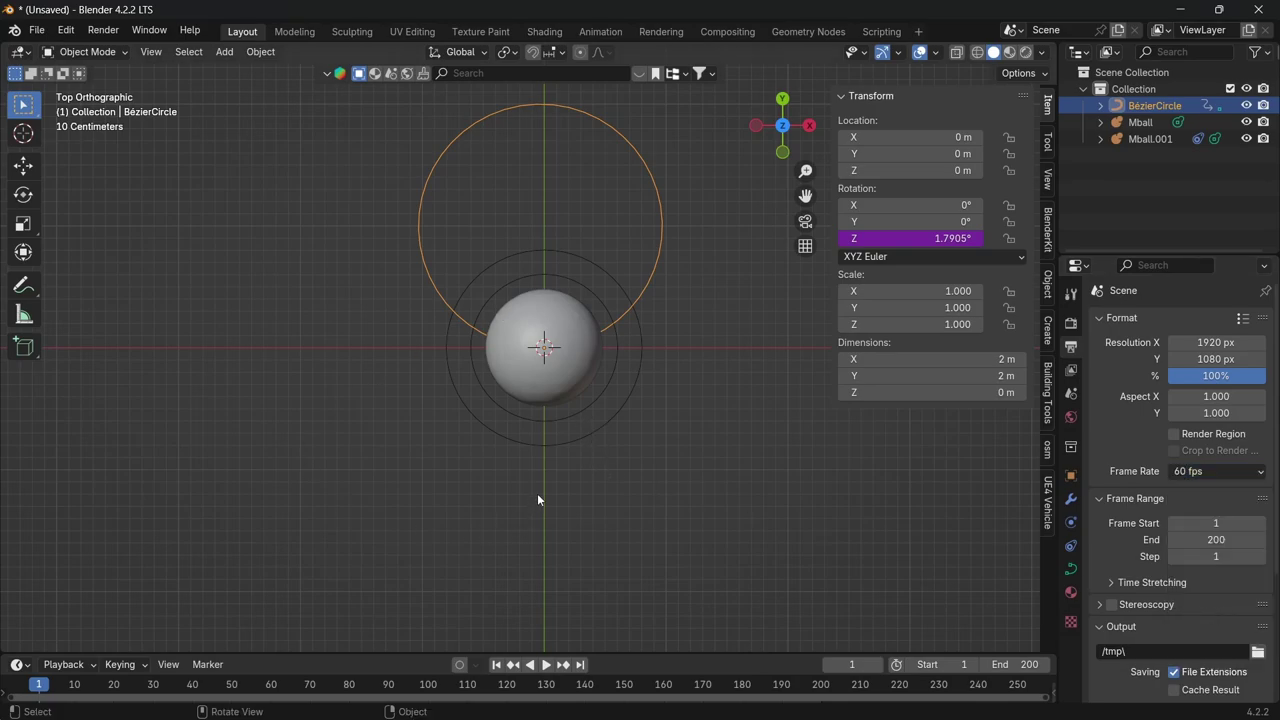
pyautogui.press('space')
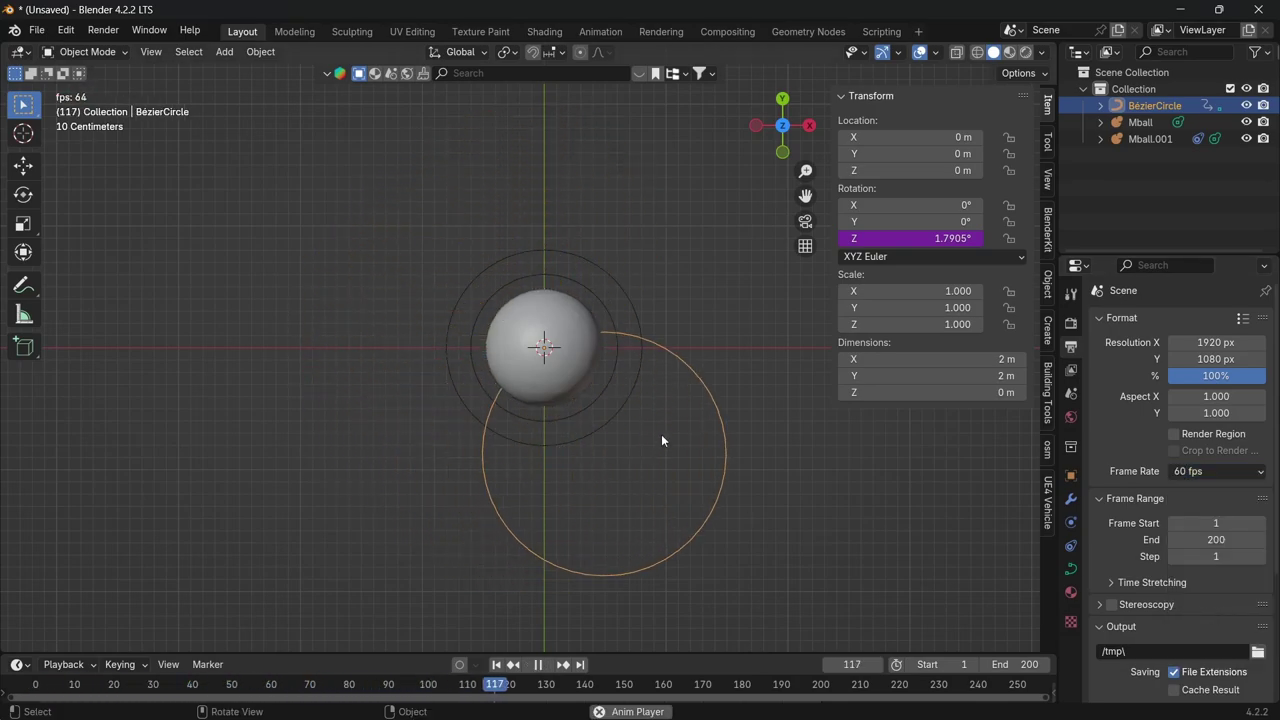
pyautogui.press('space')
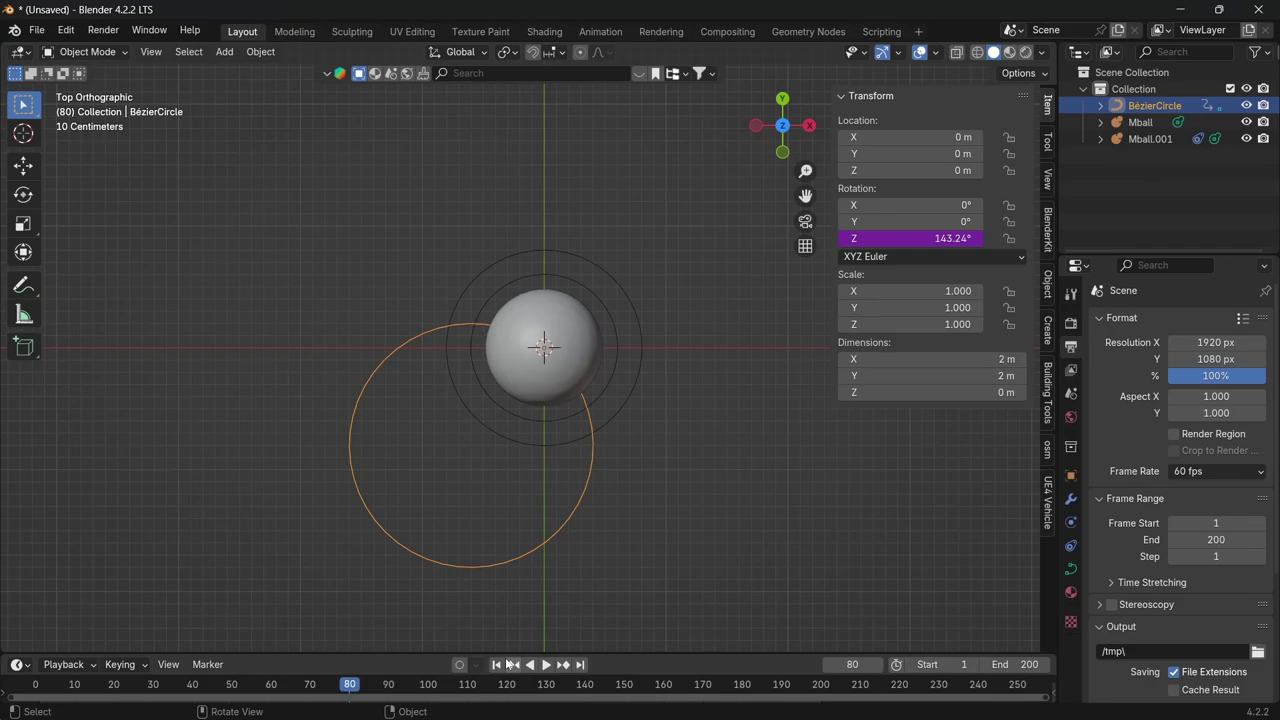
pyautogui.click(496, 664)
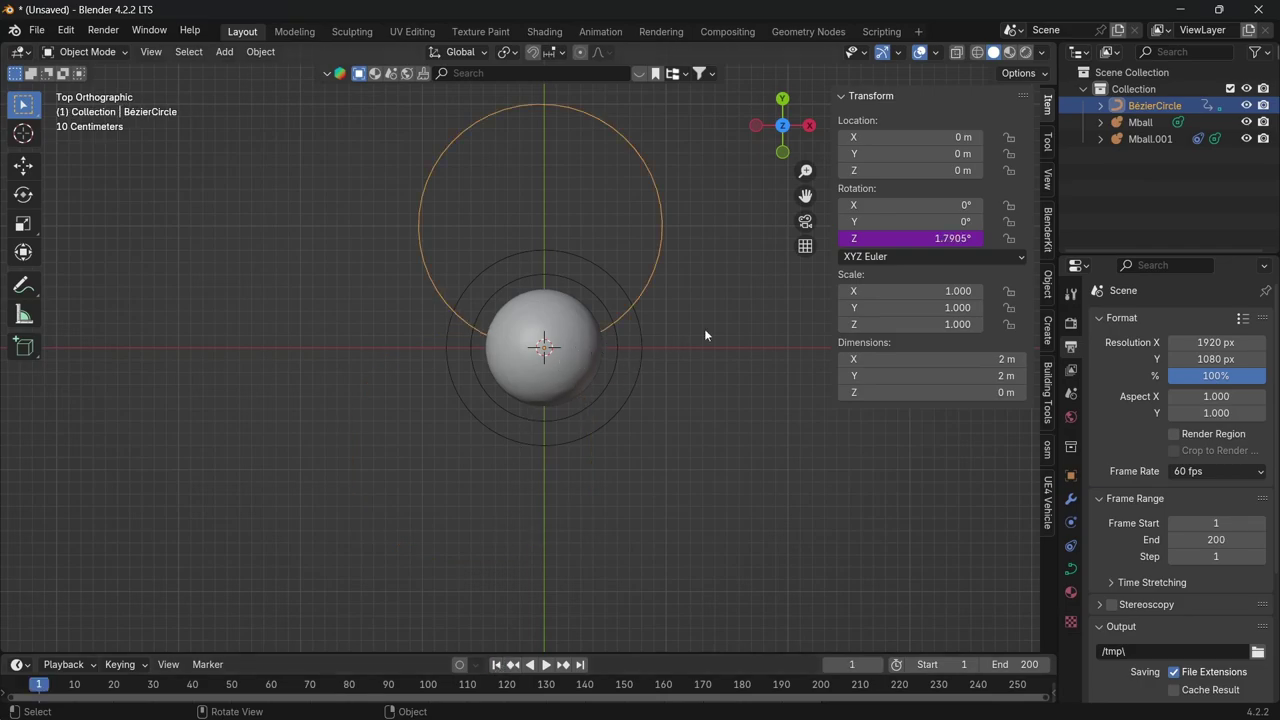
# Drive the Follow Path offset of Mball.001 with the expression #frame
pyautogui.click(1140, 140)
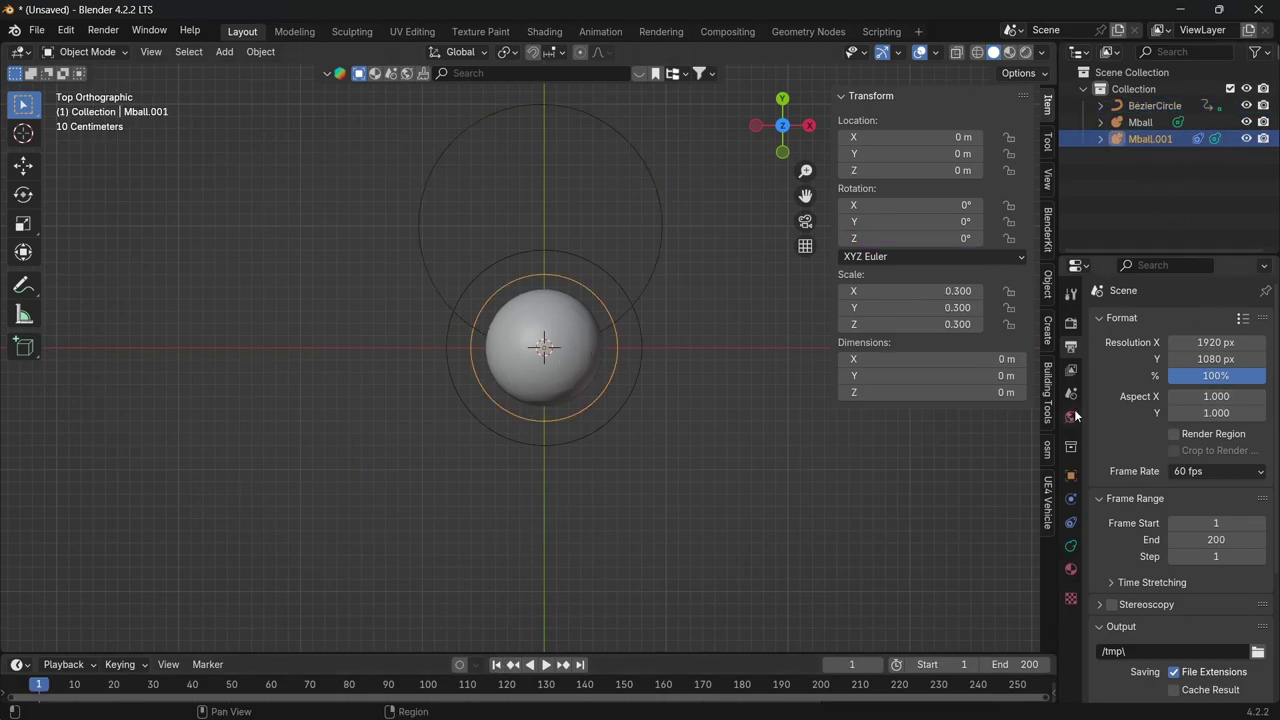
pyautogui.click(1070, 524)
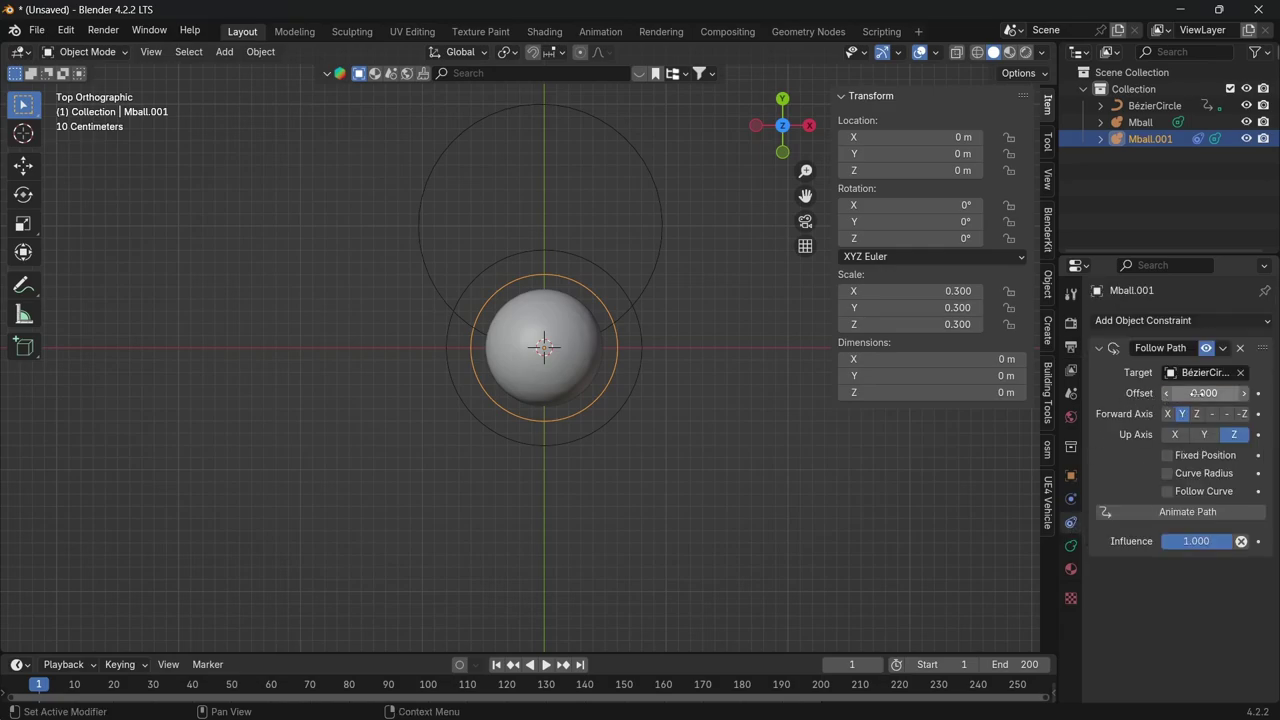
pyautogui.click(1206, 393)
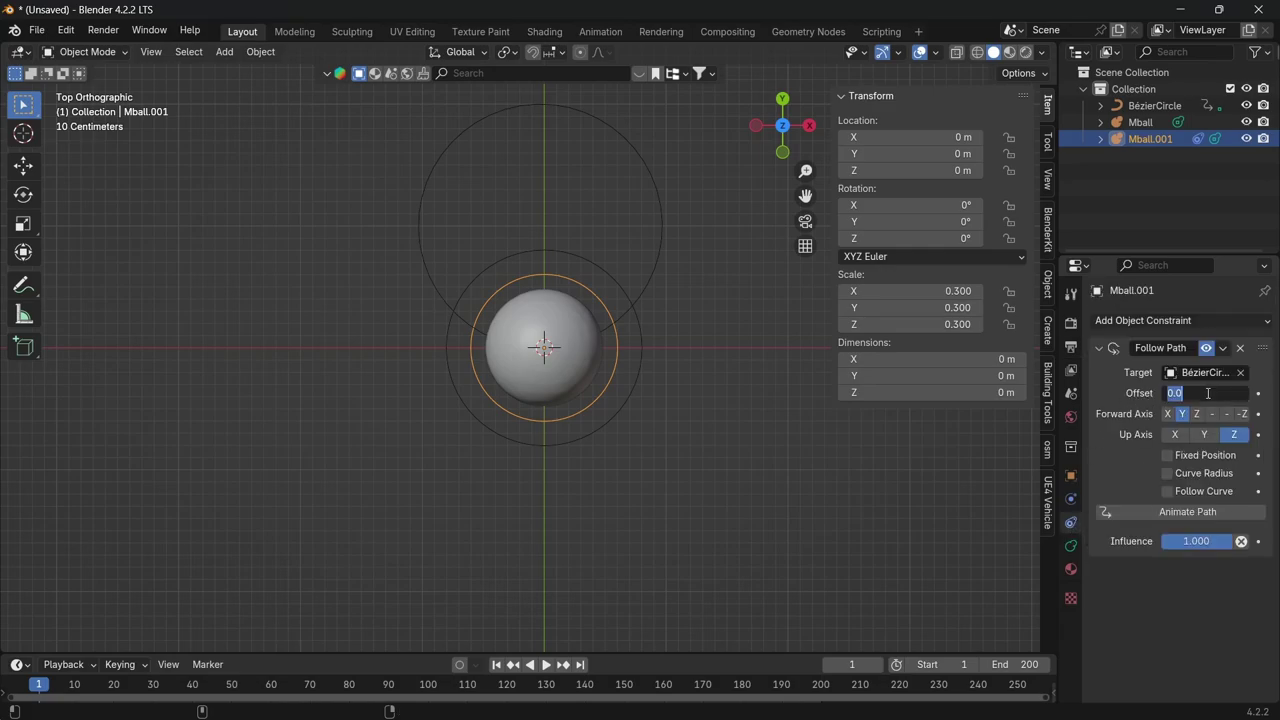
pyautogui.write('#frame')
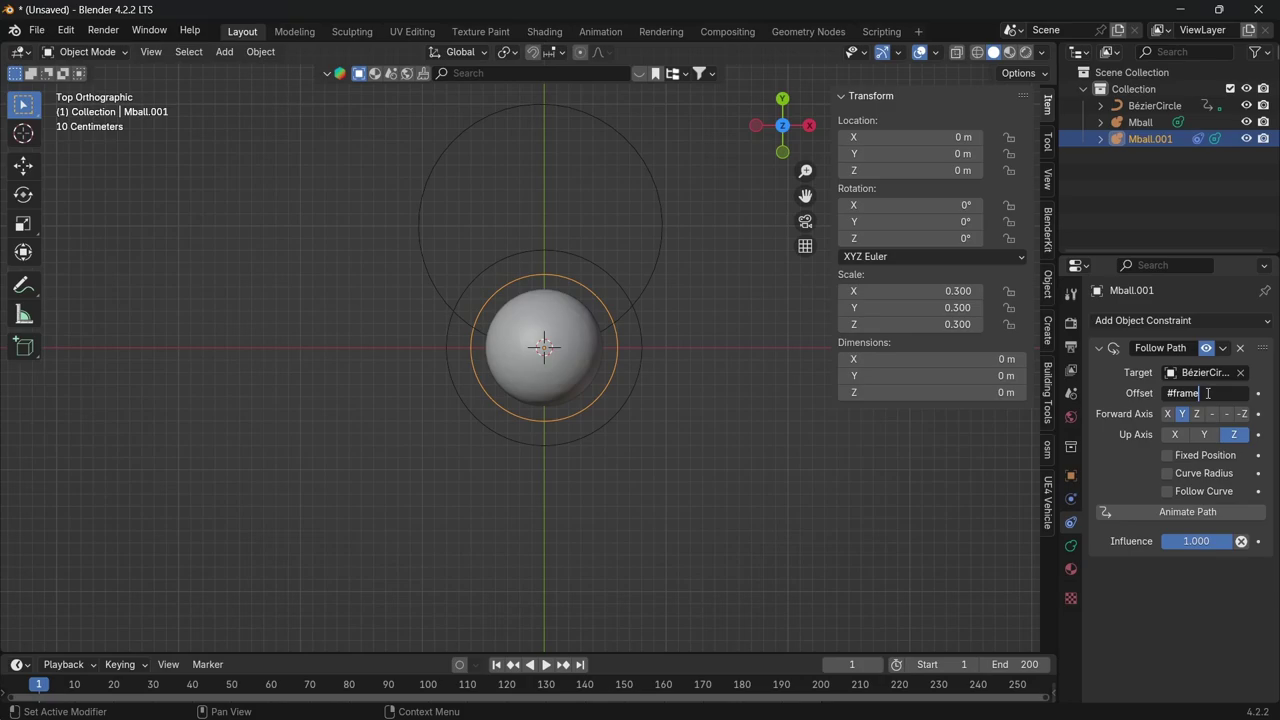
pyautogui.press('Return')
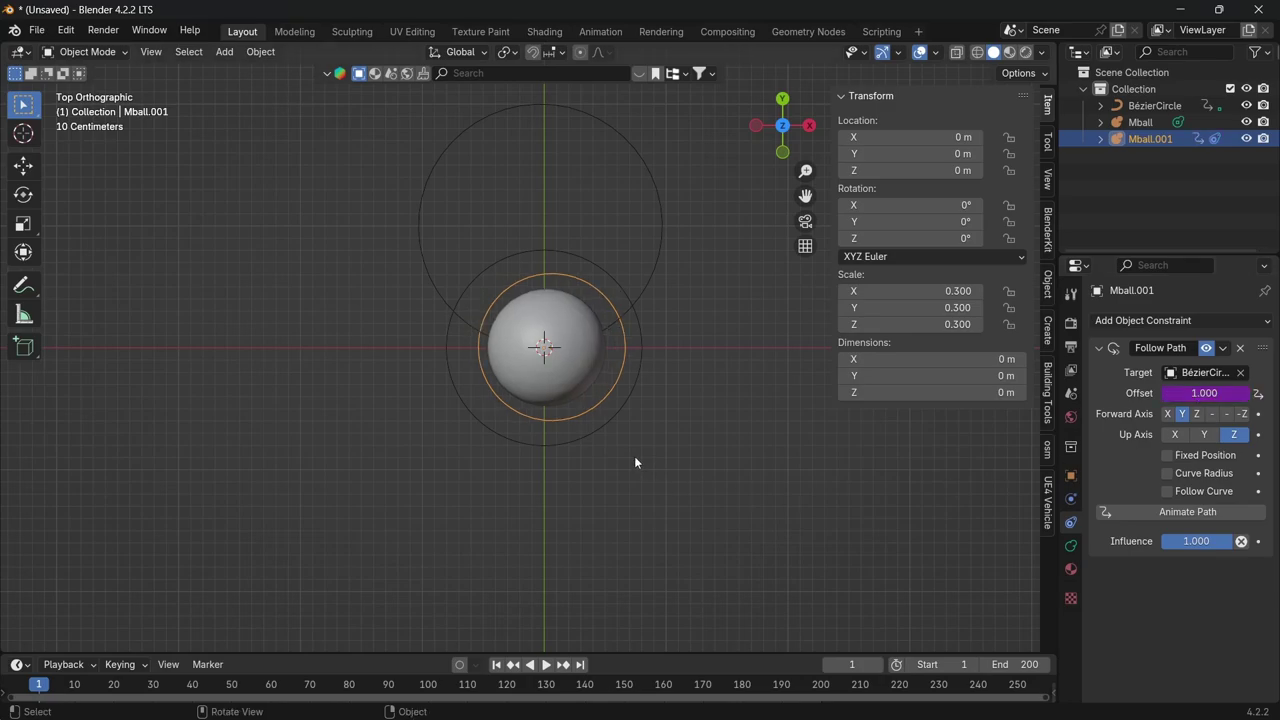
# Play the animation to check the small metaball's motion along the circle and return to the first frame
pyautogui.press('space')
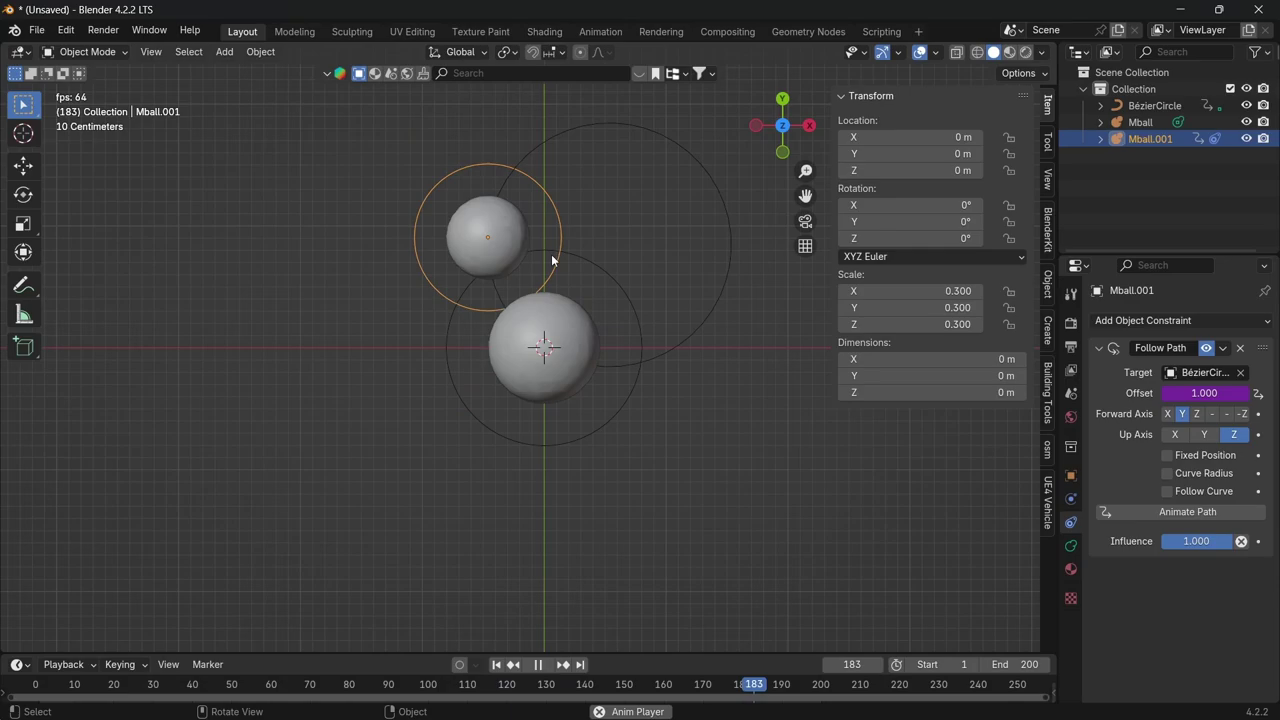
pyautogui.press('space')
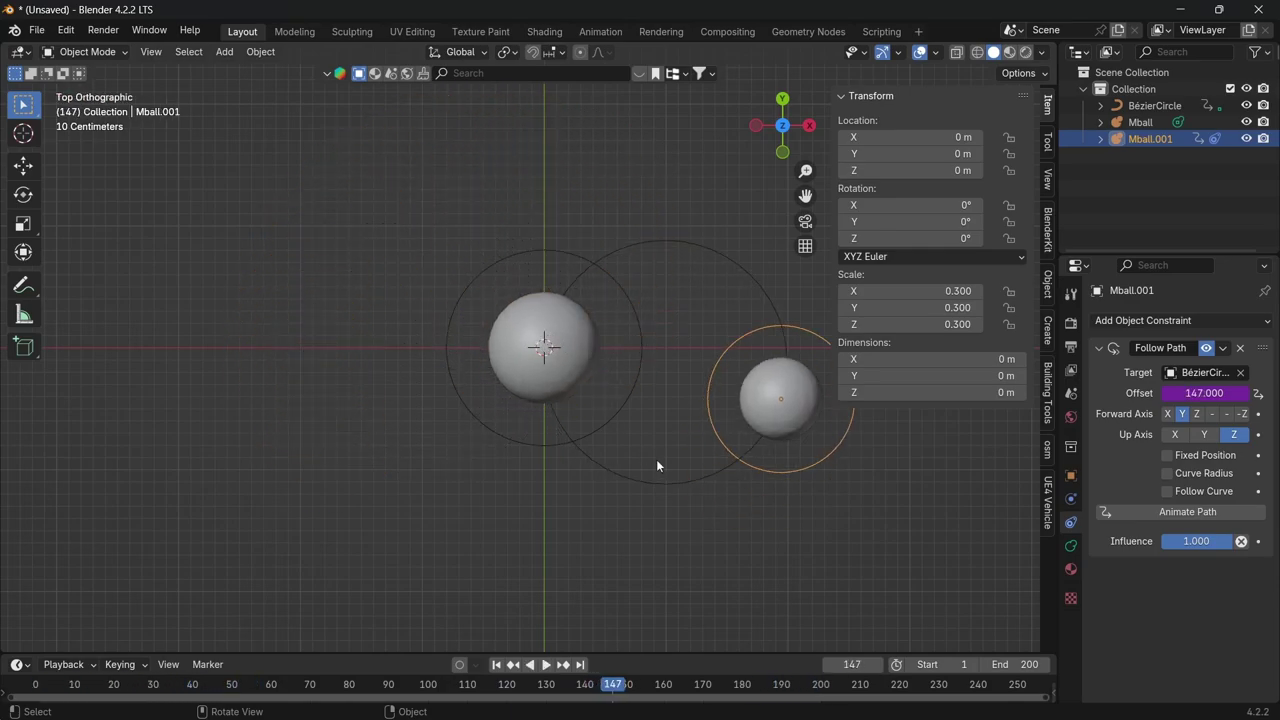
pyautogui.click(496, 664)
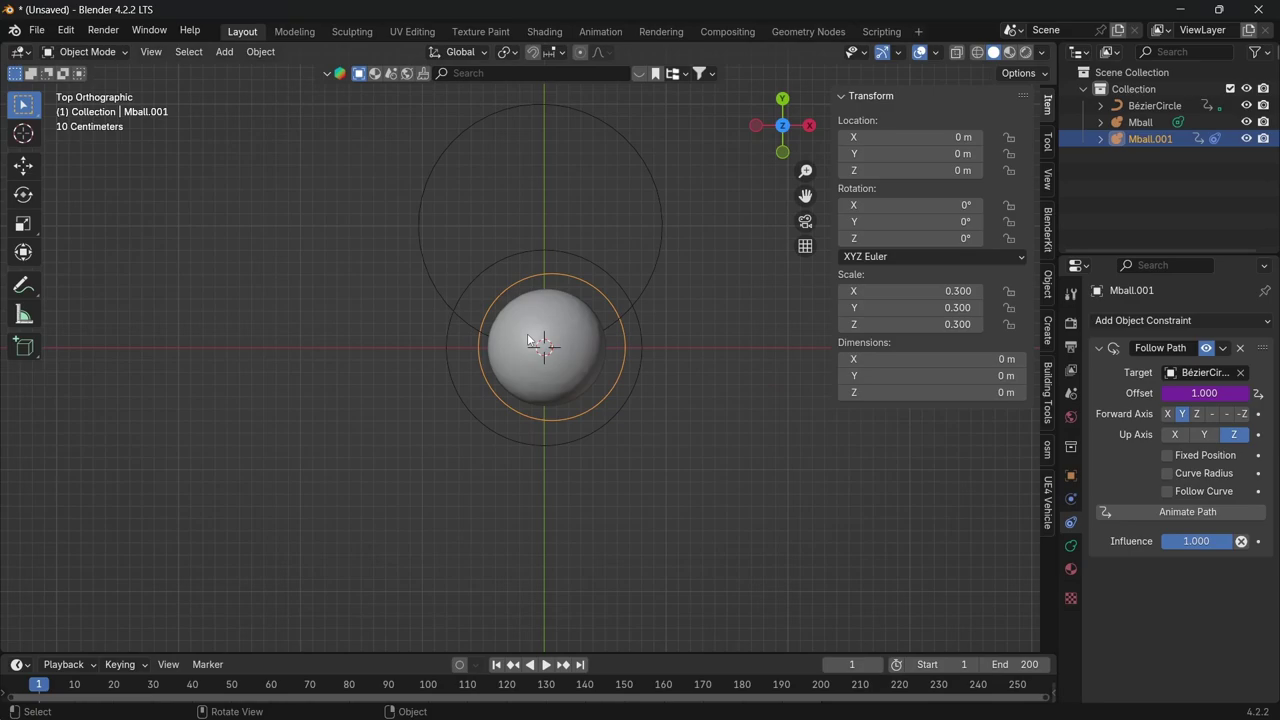
# Duplicate the Bézier circle in place and shift the copy's points in Edit Mode to a local median of X -1 m, Y 0 m
pyautogui.click(655, 264)
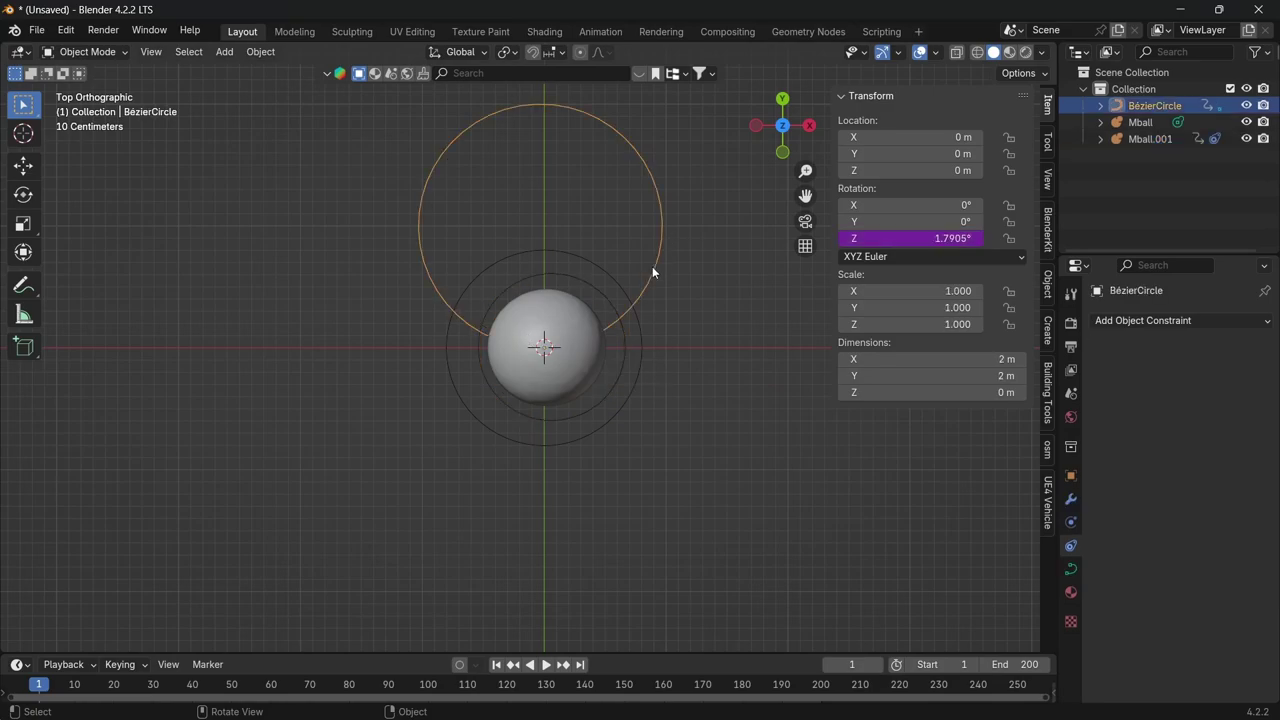
pyautogui.hotkey('shift', 'd')
pyautogui.rightClick(676, 355)
pyautogui.press('Tab')
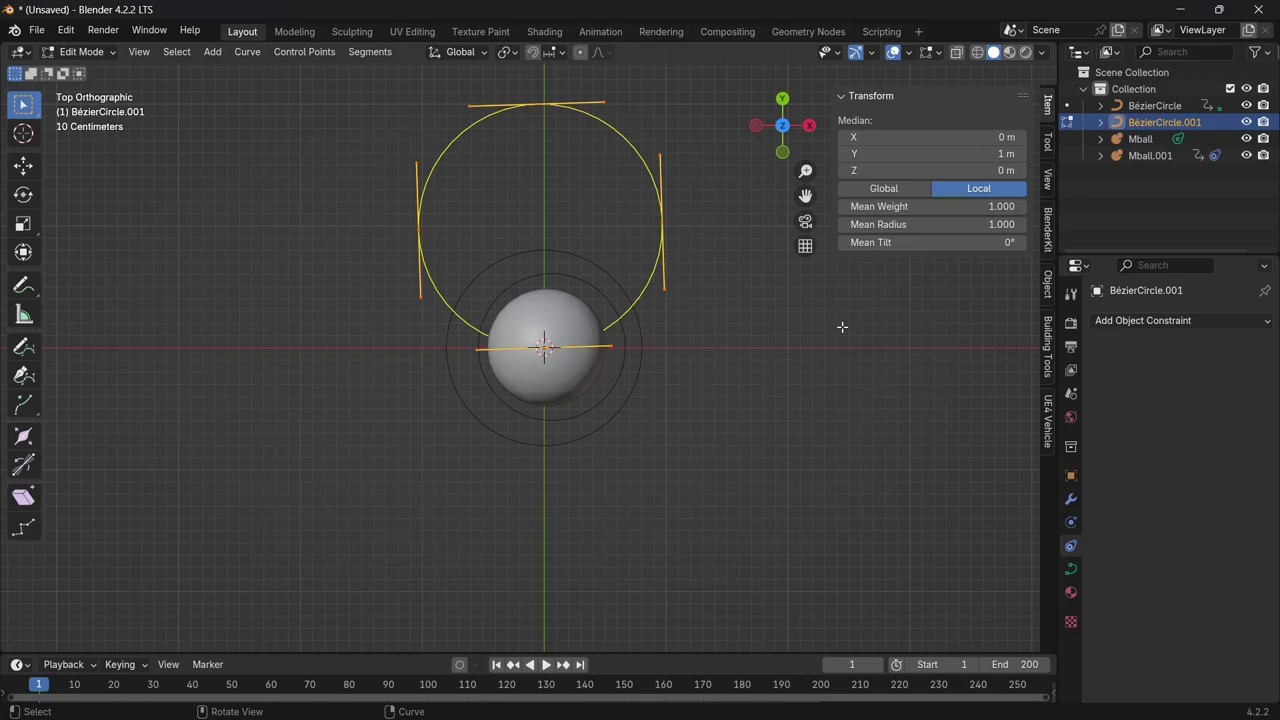
pyautogui.click(897, 155)
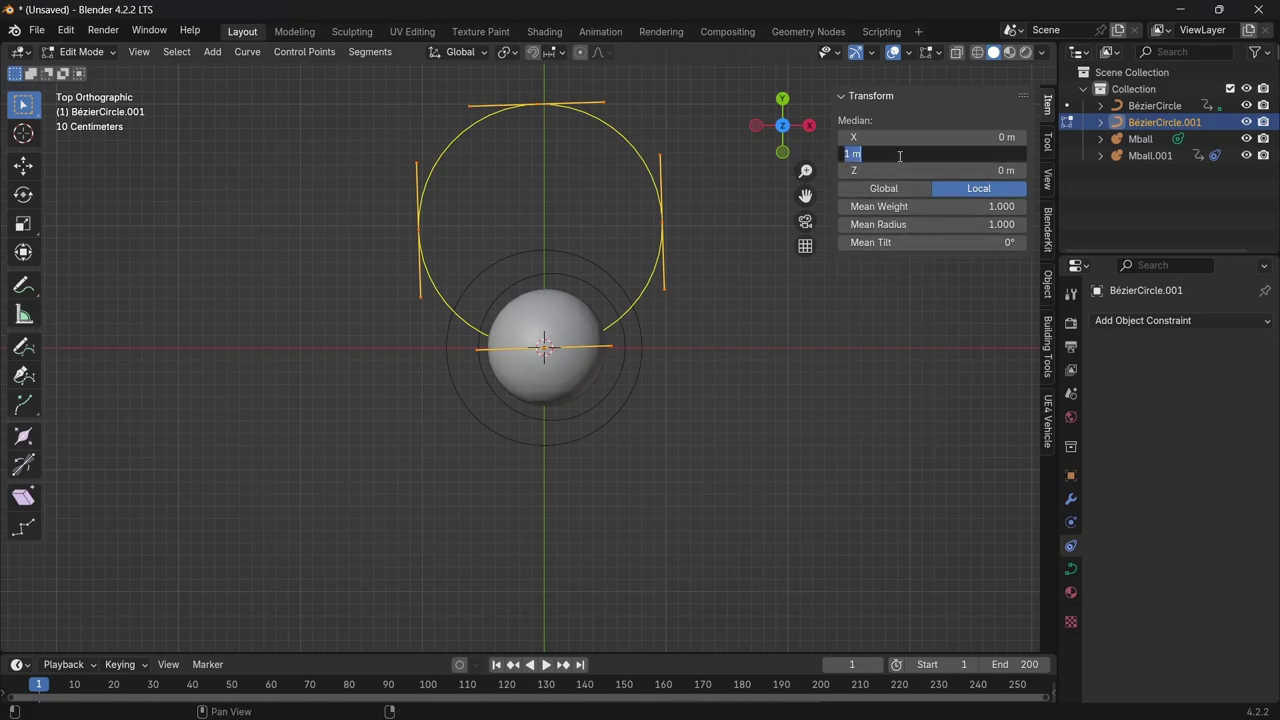
pyautogui.write('0')
pyautogui.press('Return')
pyautogui.click(910, 138)
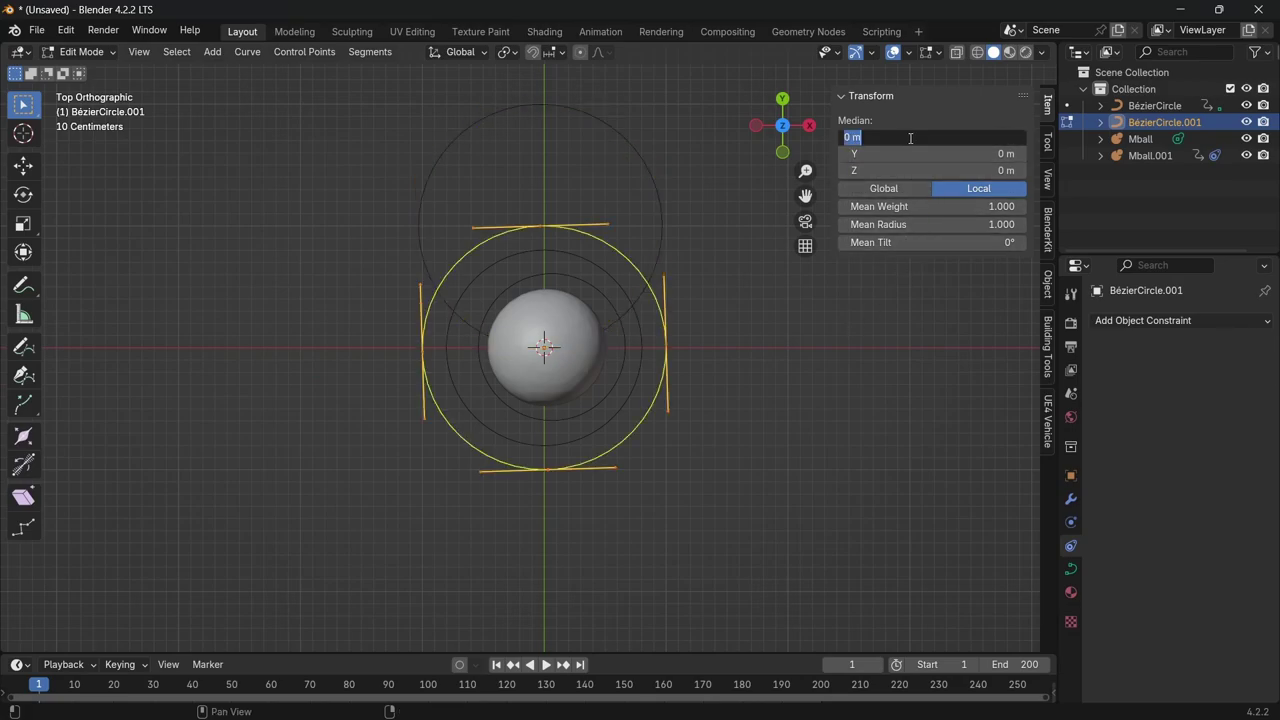
pyautogui.write('-1')
pyautogui.press('Return')
pyautogui.press('Tab')
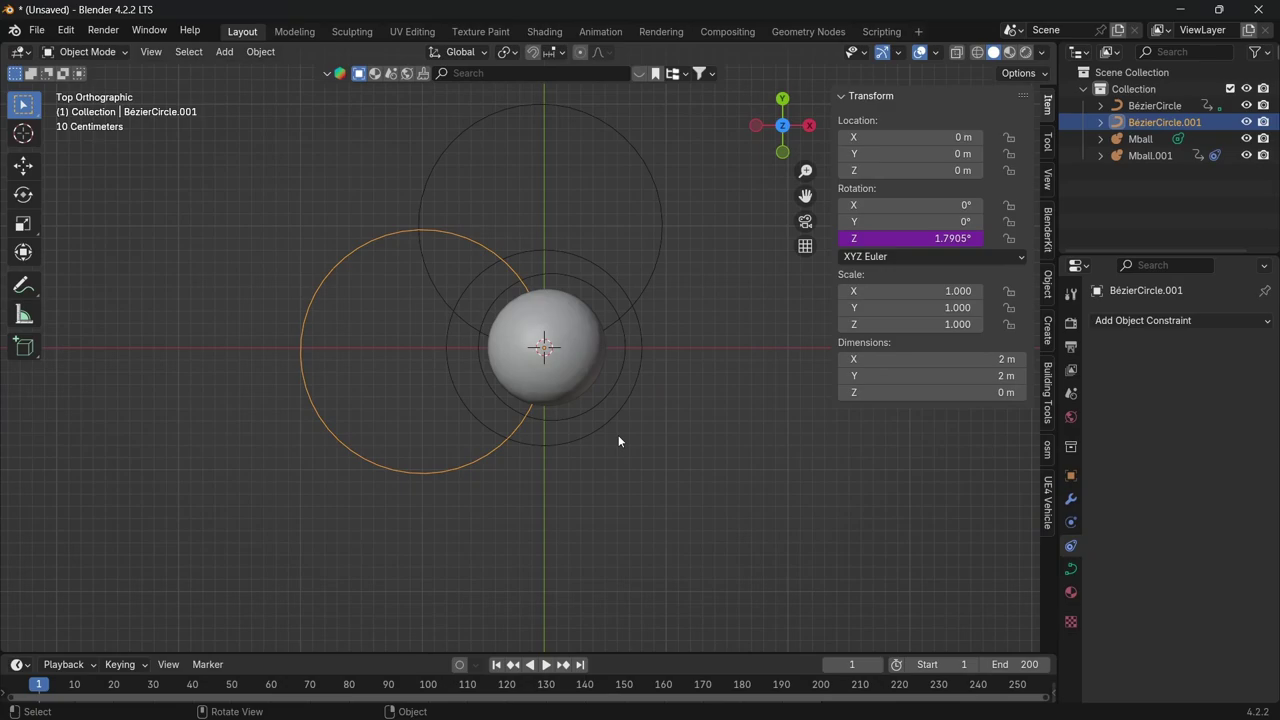
# Duplicate the shifted circle in place and set the new copy's local median X to 1 m in Edit Mode
pyautogui.hotkey('shift', 'd')
pyautogui.rightClick(618, 435)
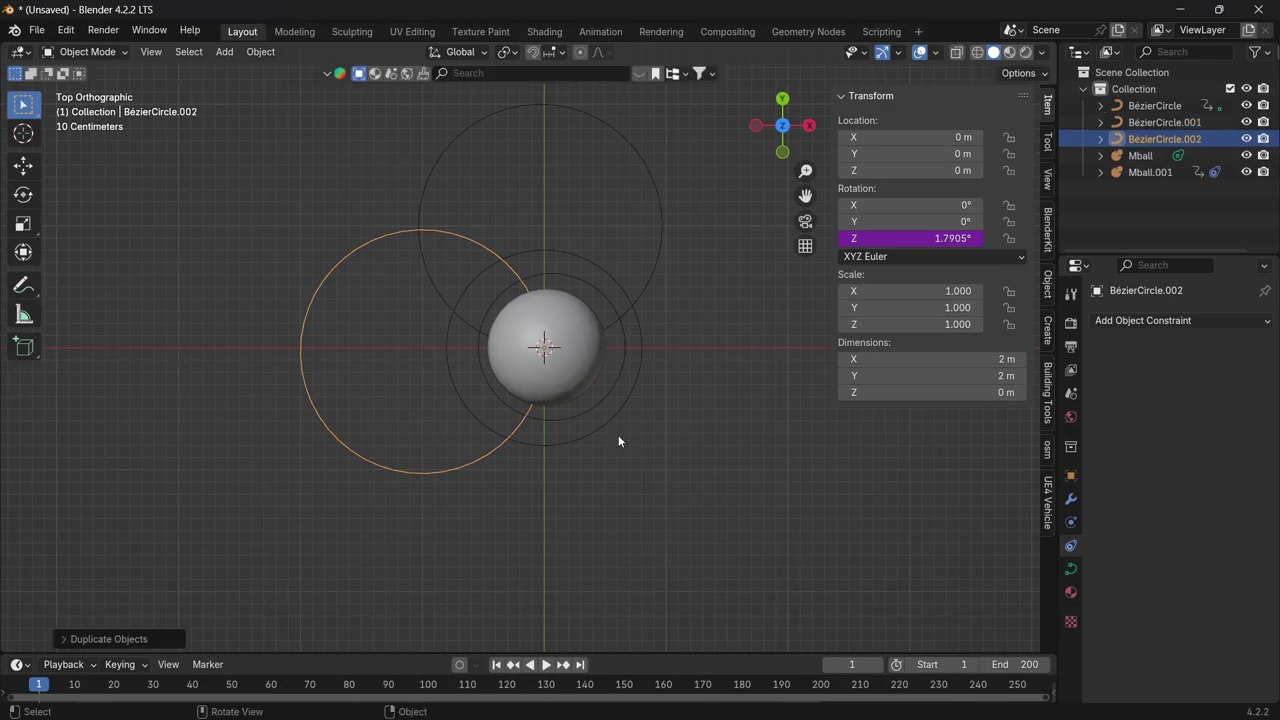
pyautogui.press('Tab')
pyautogui.click(921, 141)
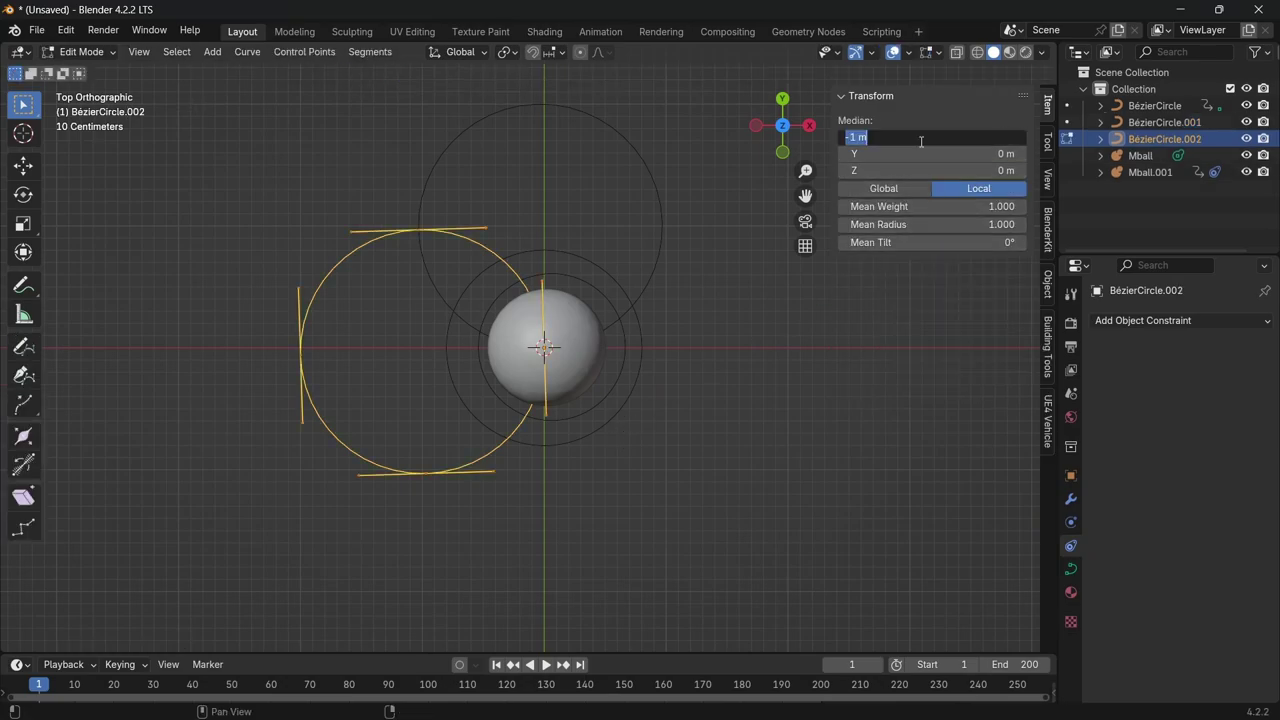
pyautogui.write('1')
pyautogui.press('Return')
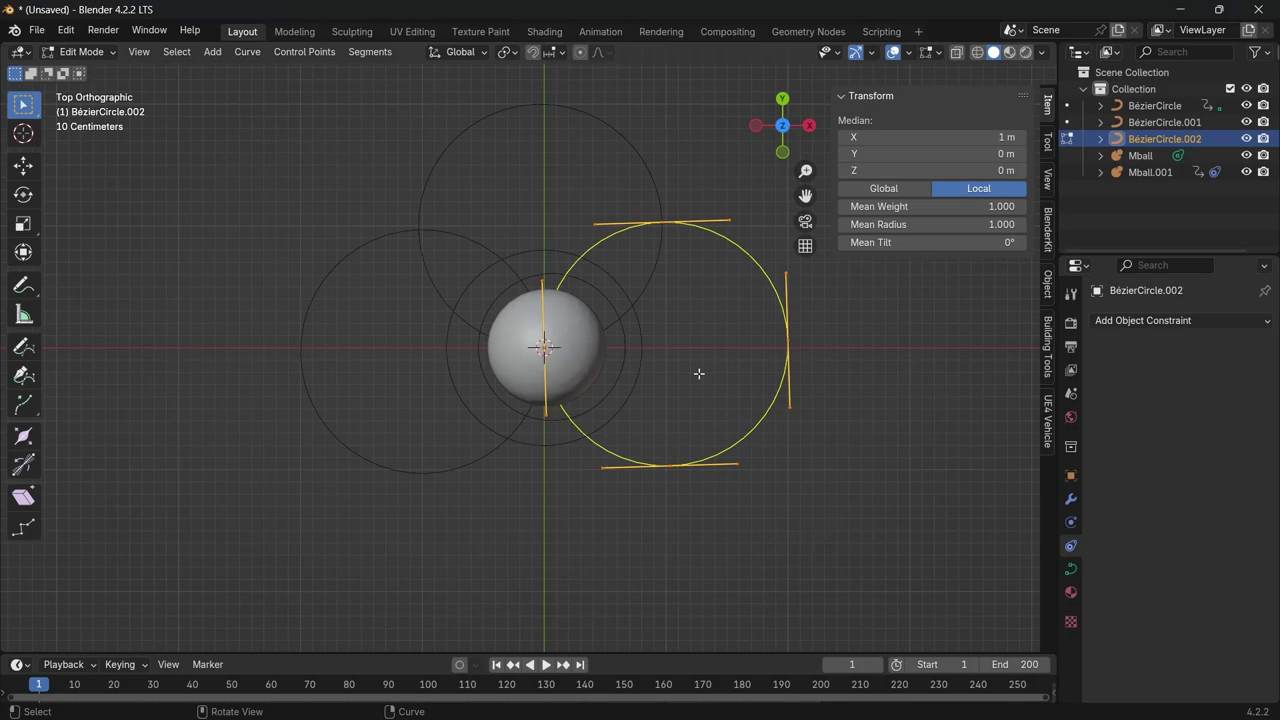
pyautogui.press('Tab')
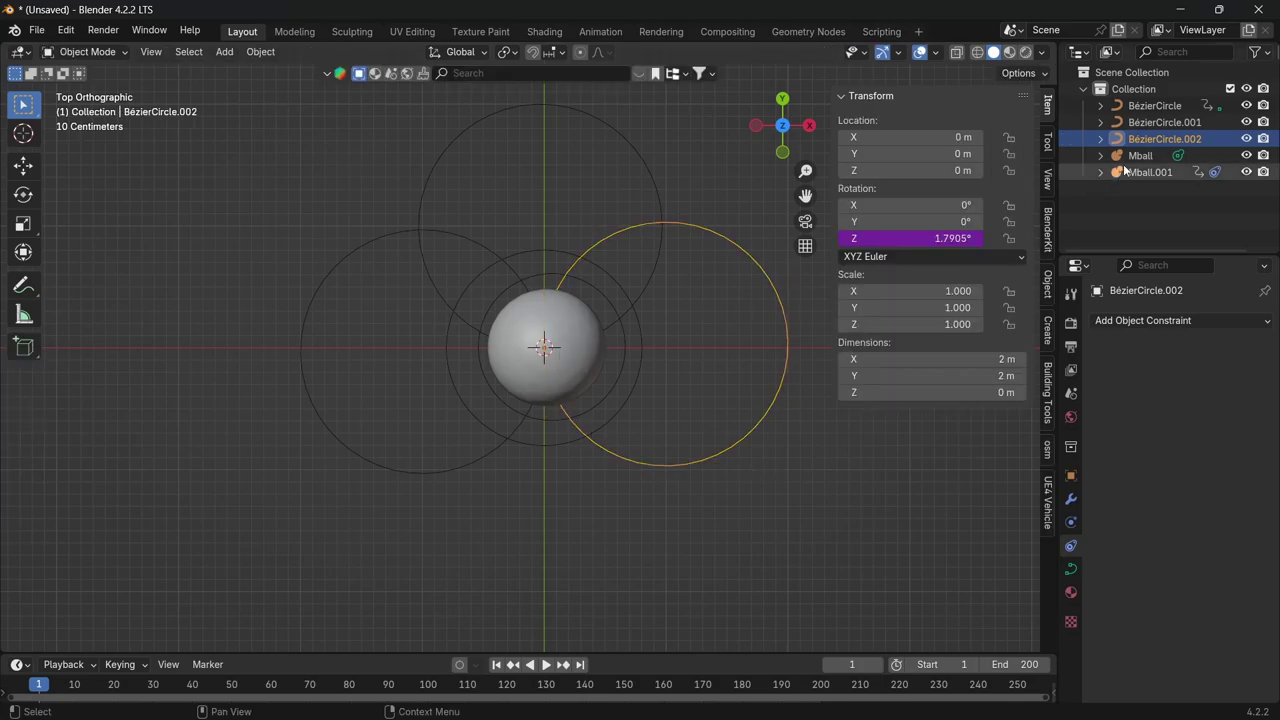
# Duplicate Mball.001 in place and set the copy's Follow Path target to BézierCircle.001
pyautogui.click(1137, 172)
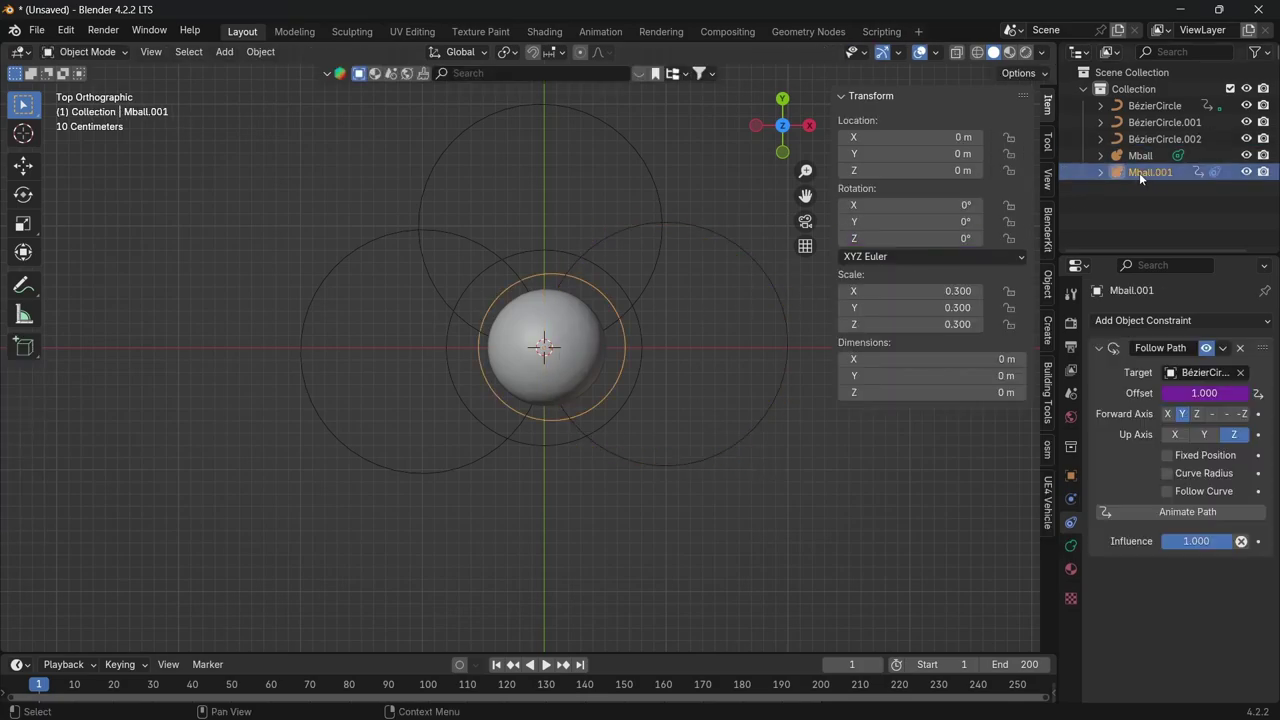
pyautogui.hotkey('shift', 'd')
pyautogui.rightClick(650, 405)
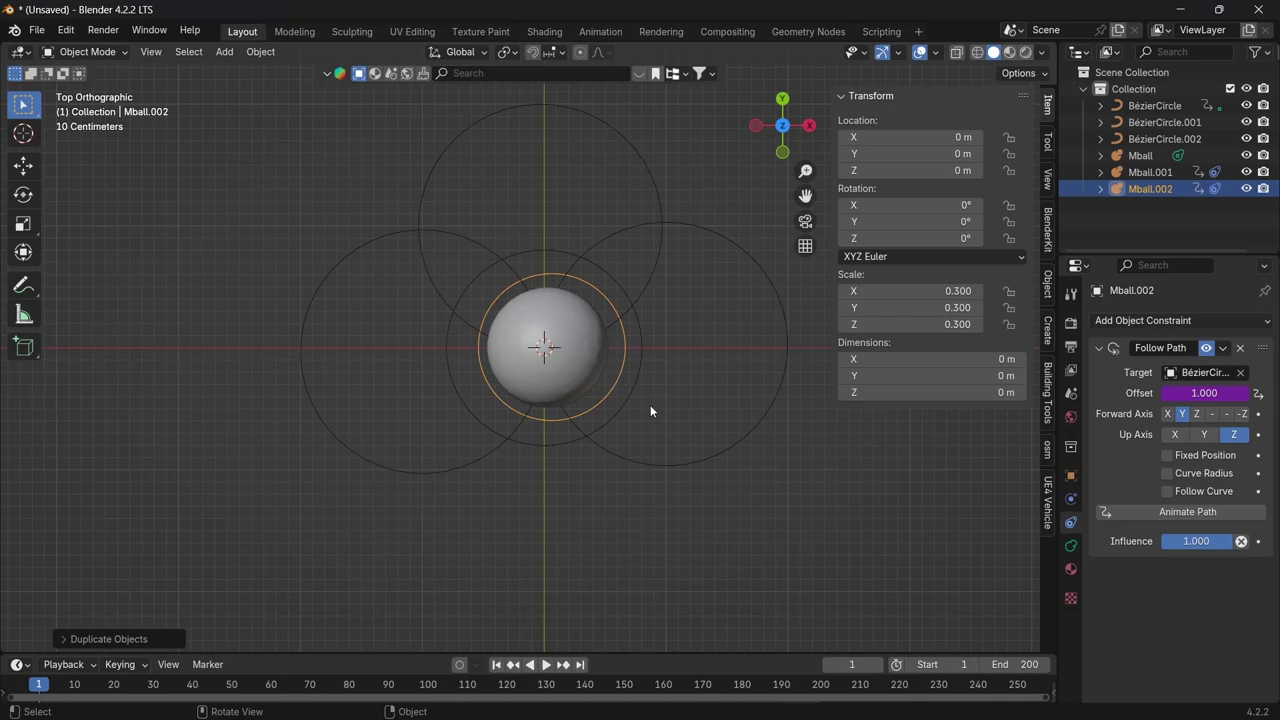
pyautogui.click(1201, 373)
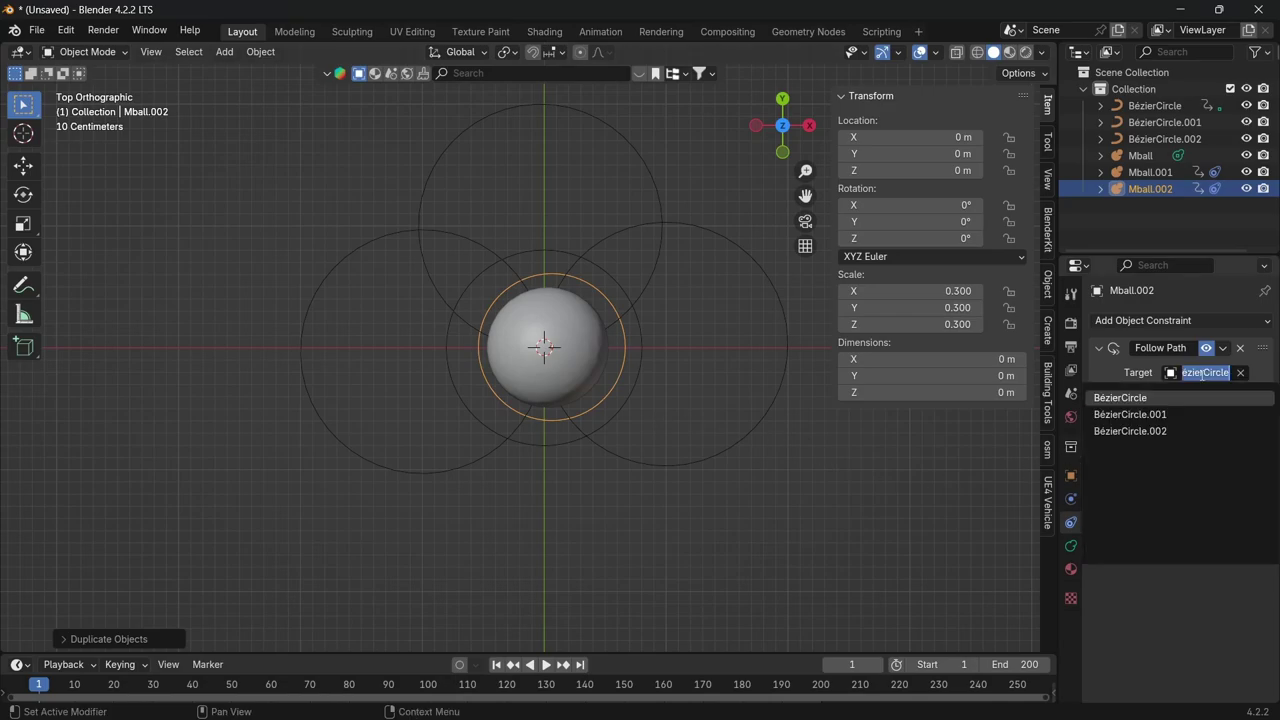
pyautogui.click(1125, 414)
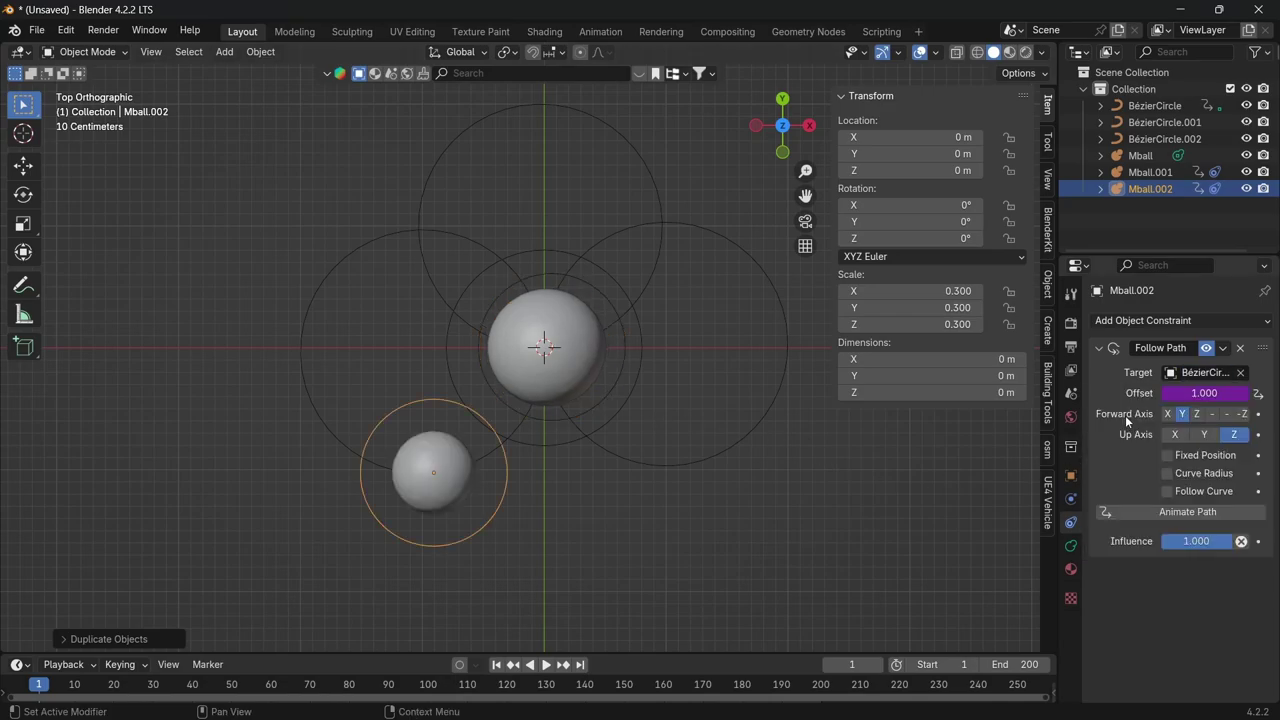
# Change the duplicated metaball's Follow Path offset expression to frame+33.3
pyautogui.click(1212, 392)
pyautogui.click(1212, 392)
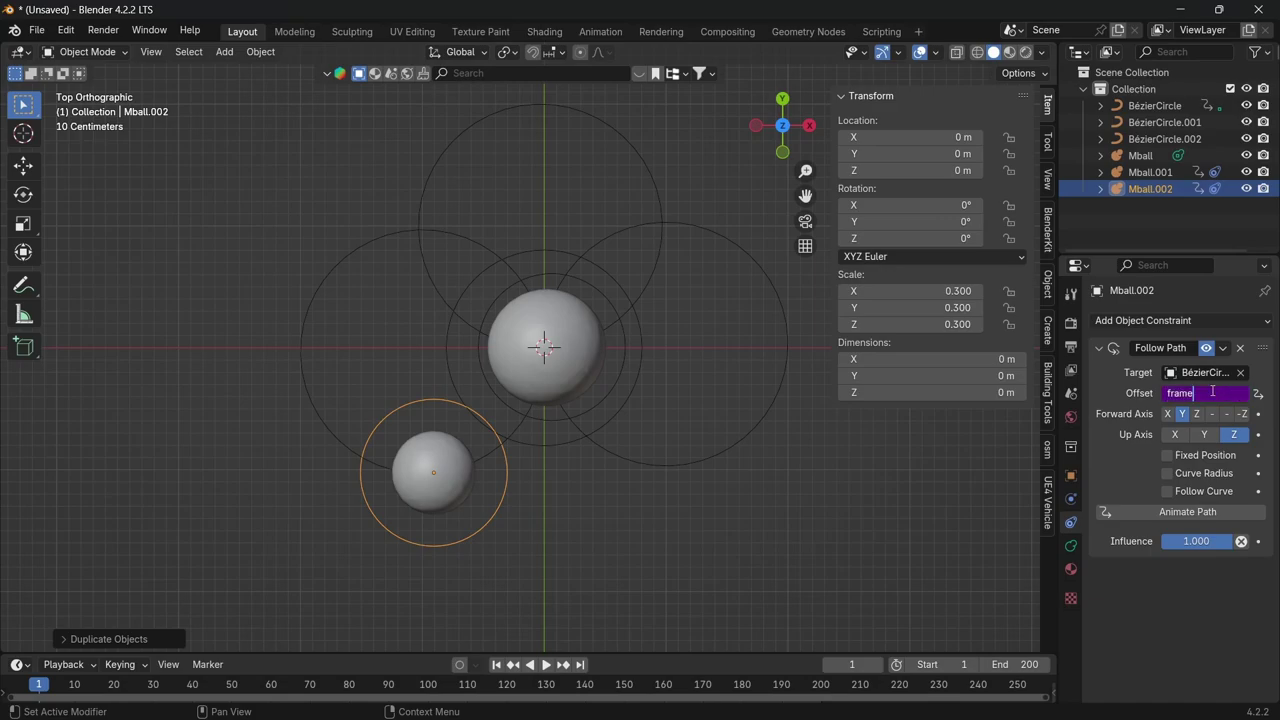
pyautogui.write('+33.3')
pyautogui.press('Return')
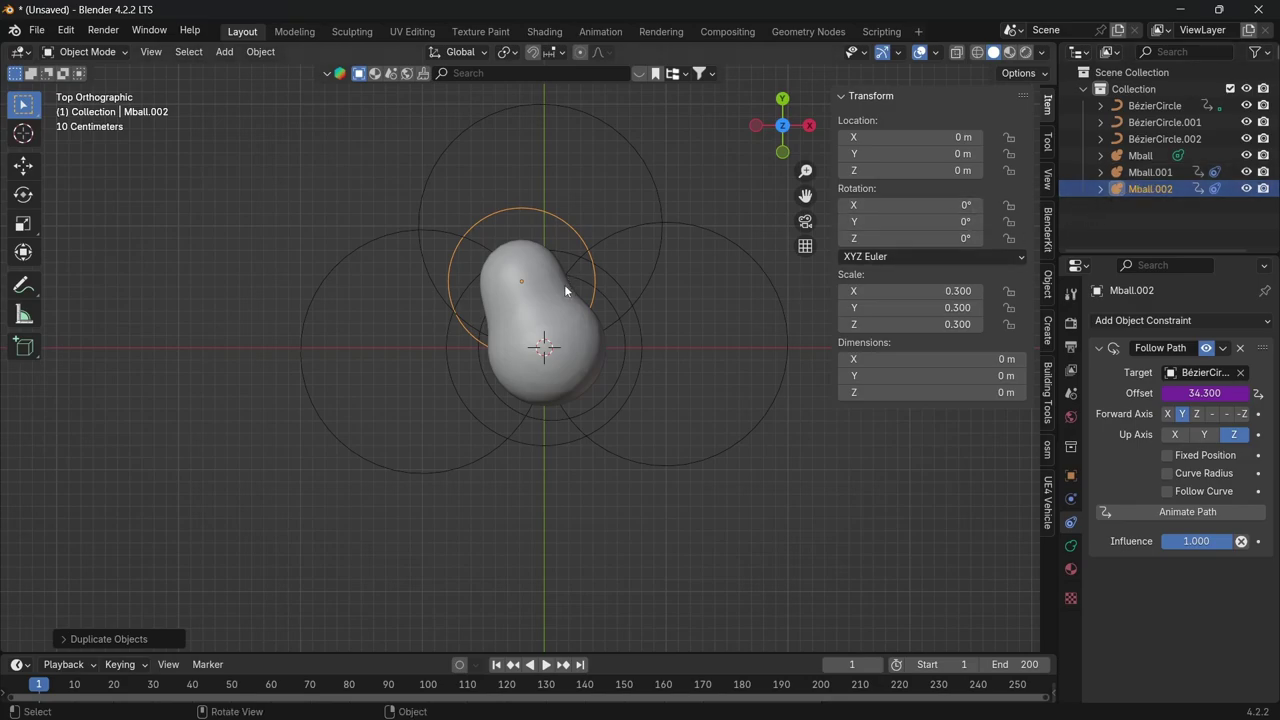
# Duplicate Mball.001 in place again and set this copy's Follow Path target to BézierCircle.002
pyautogui.click(1150, 172)
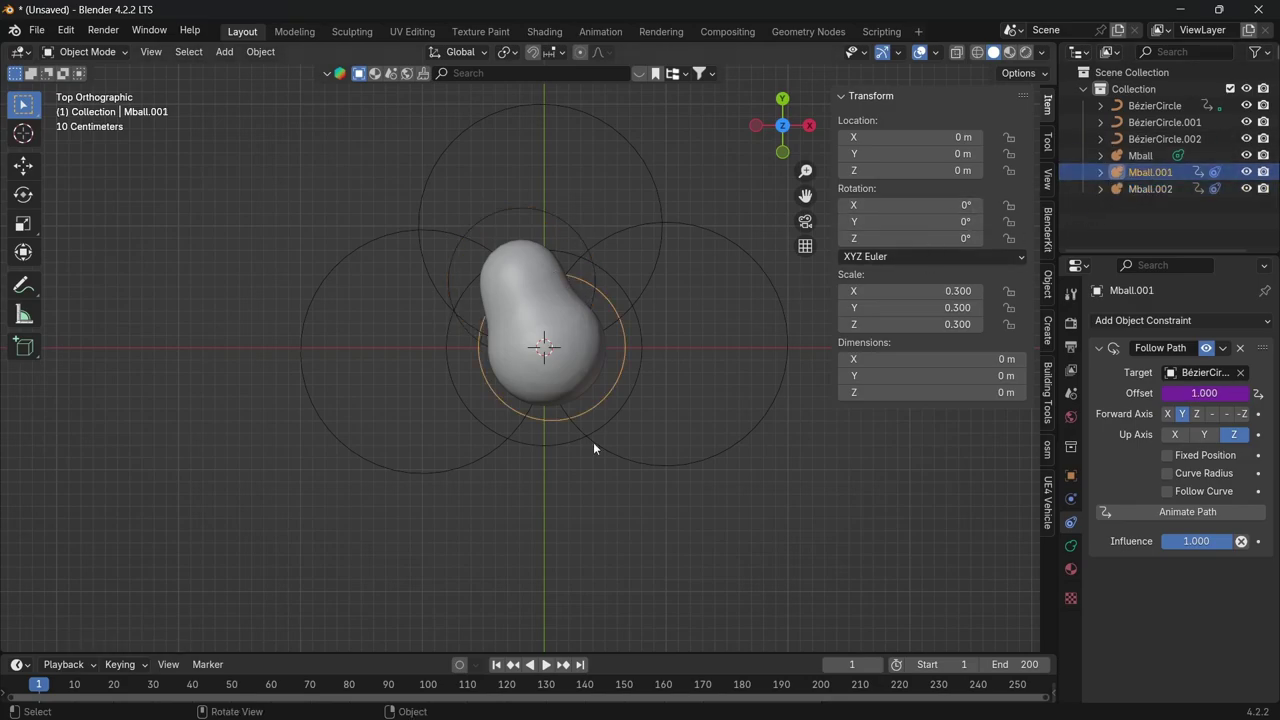
pyautogui.hotkey('shift', 'd')
pyautogui.rightClick(594, 443)
pyautogui.click(1205, 372)
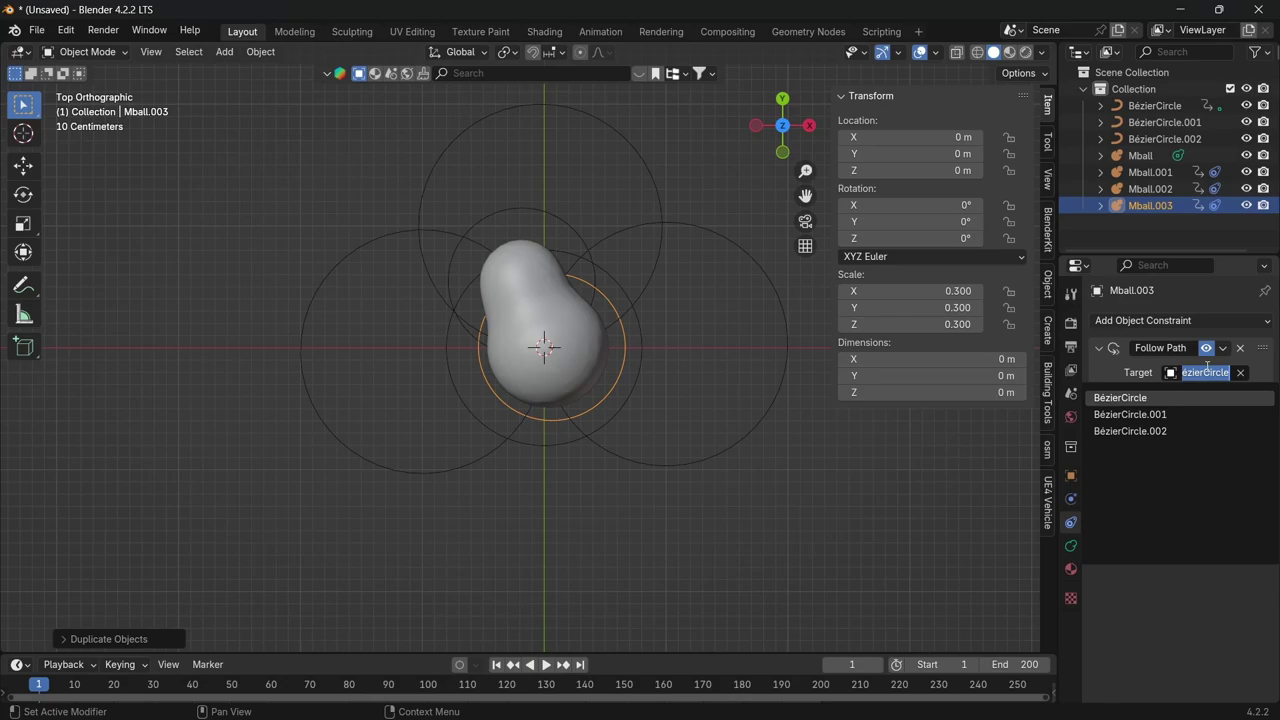
pyautogui.click(1145, 431)
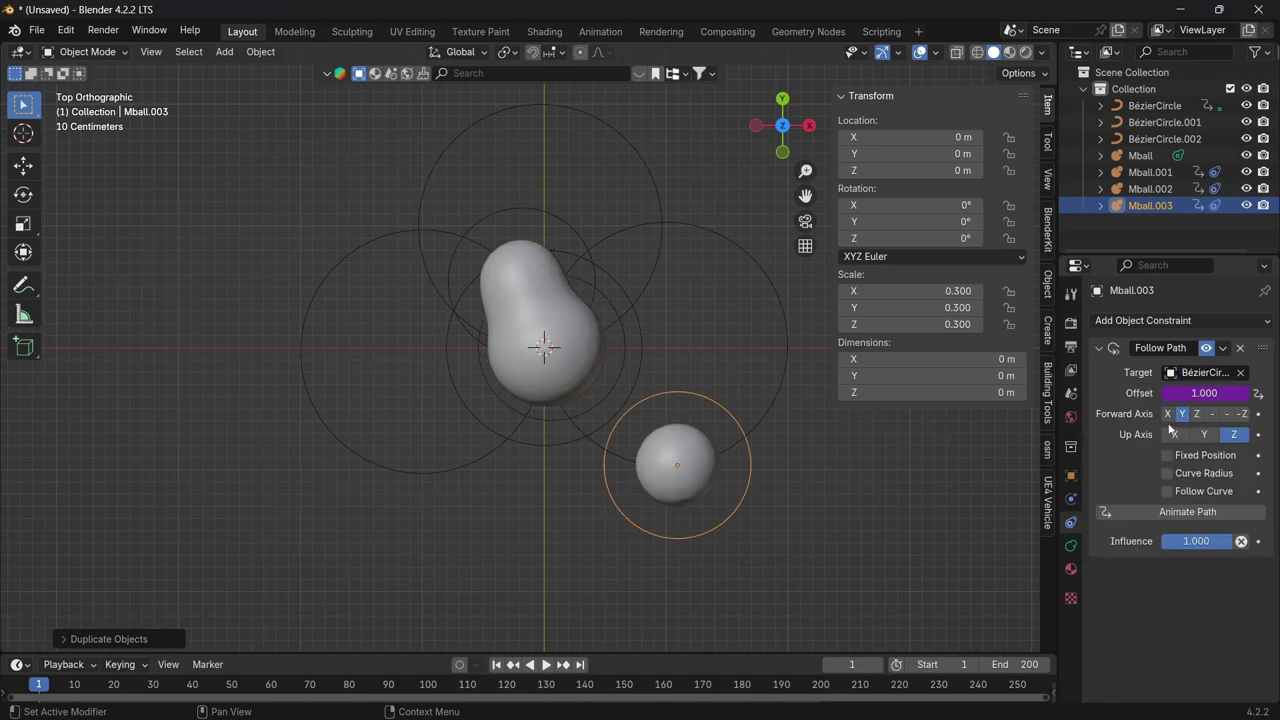
# Change the newest metaball's Follow Path offset expression to frame+66.6, preview the animation and return to the first frame
pyautogui.doubleClick(1217, 393)
pyautogui.write('frame')
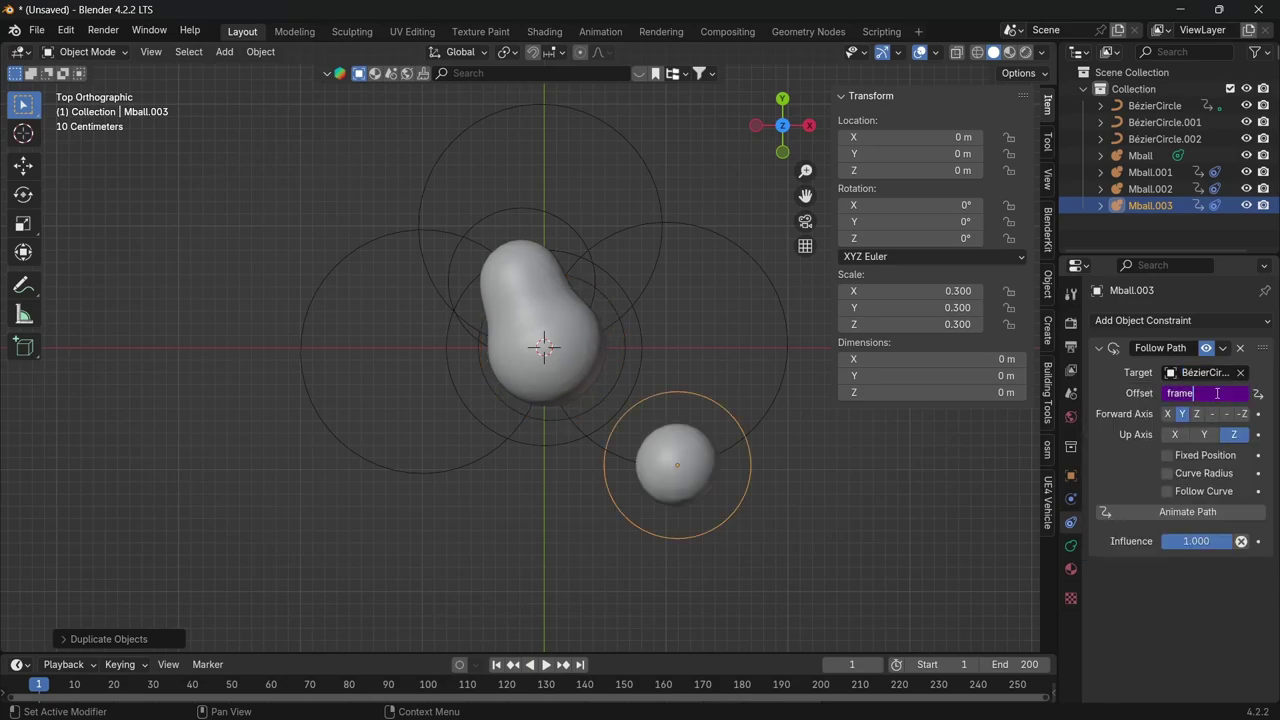
pyautogui.write('+66.6')
pyautogui.press('Return')
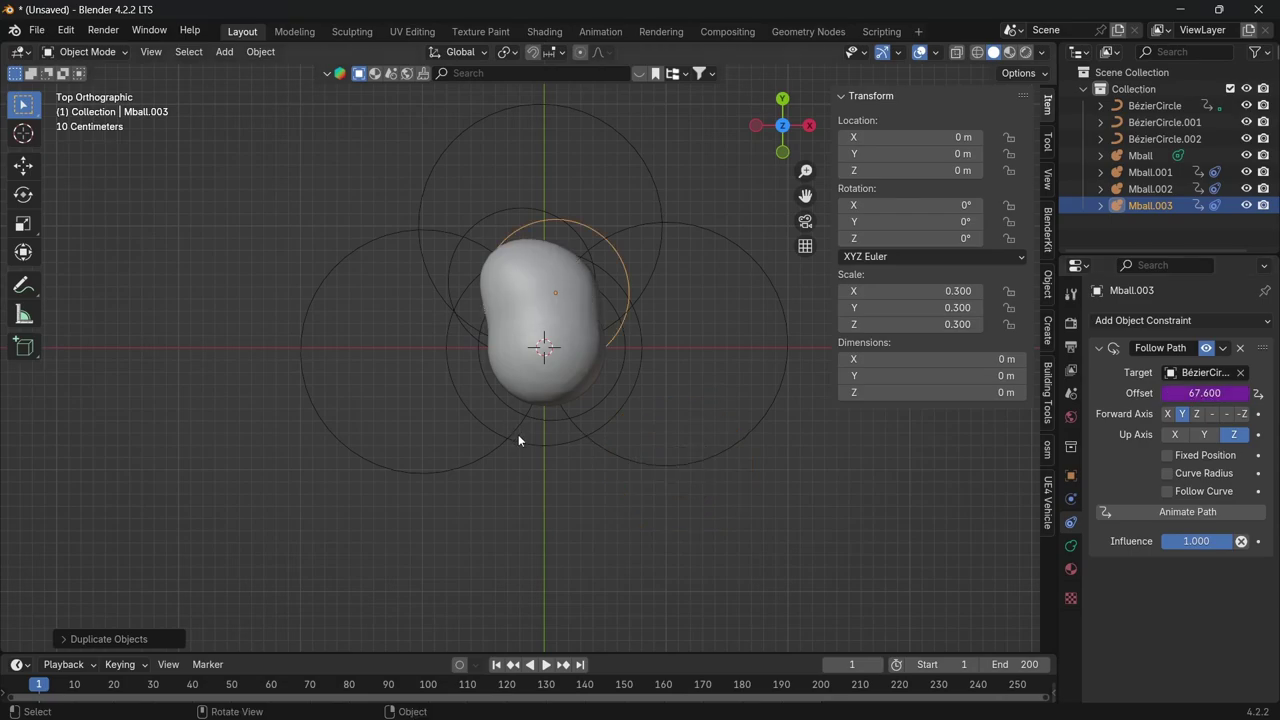
pyautogui.press('space')
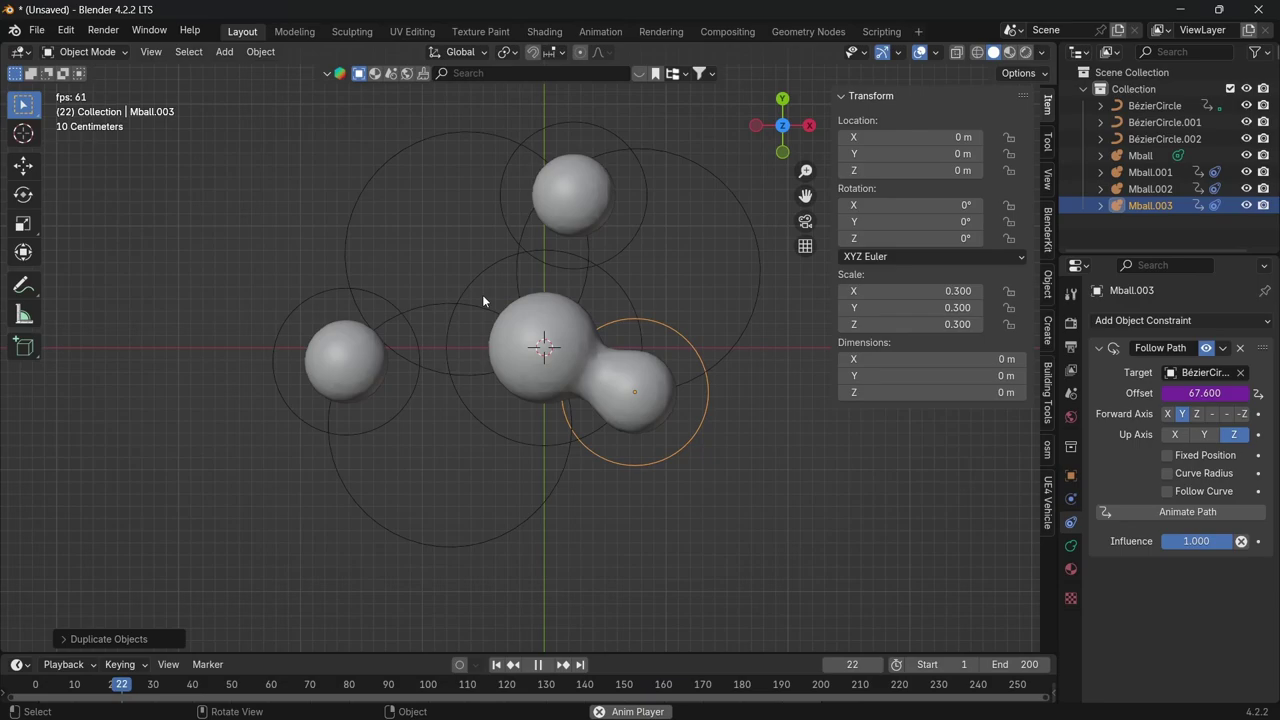
pyautogui.press('Escape')
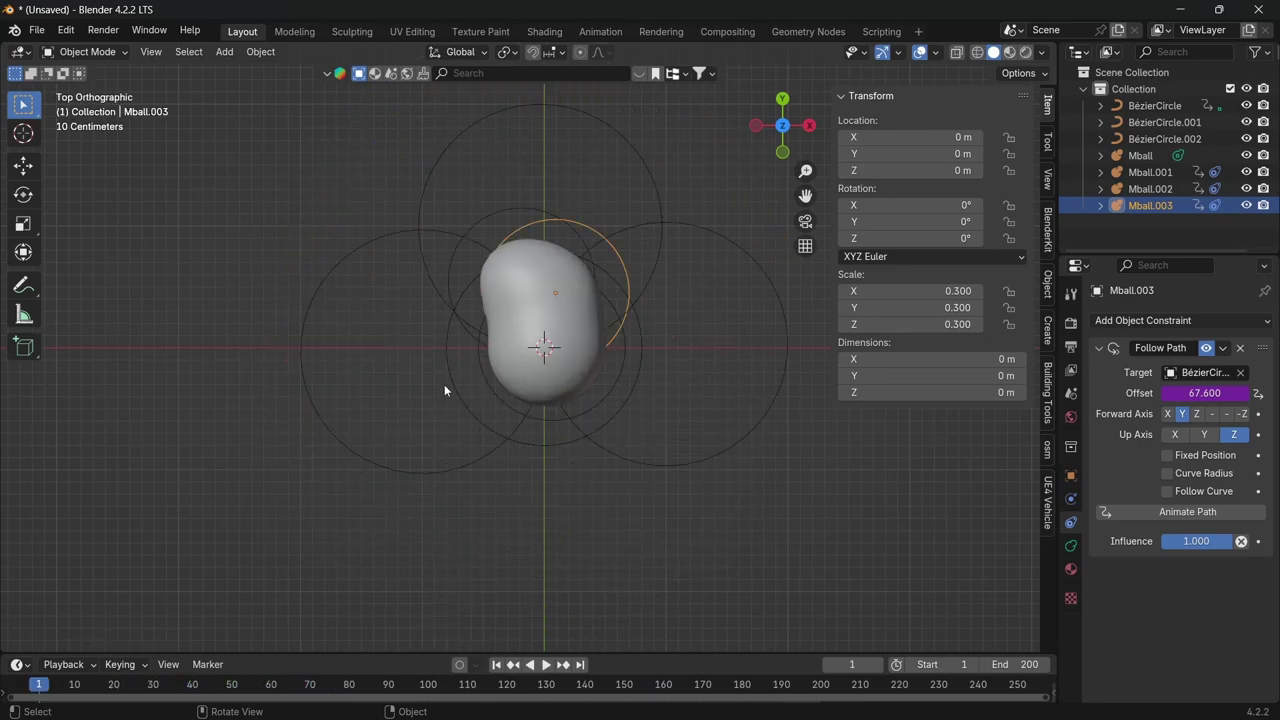
# Select the central Mball and change its material's surface shader to Emission
pyautogui.click(1137, 155)
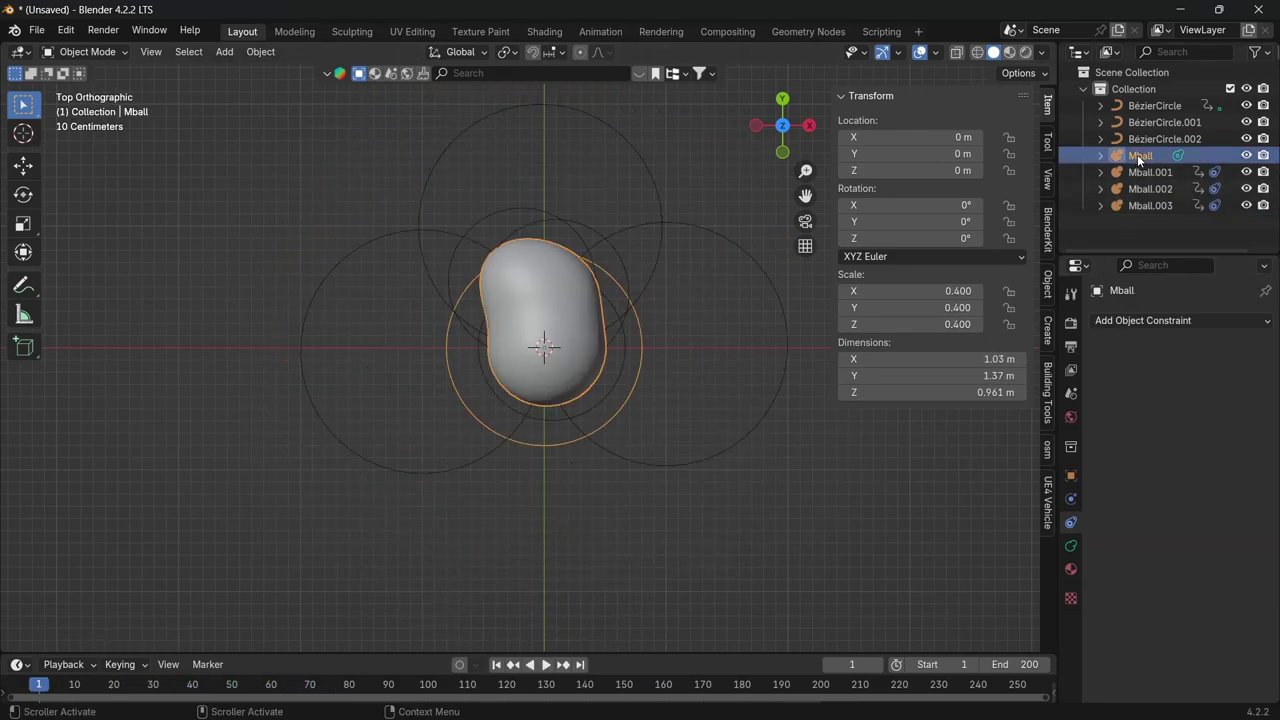
pyautogui.click(1070, 569)
pyautogui.click(1154, 389)
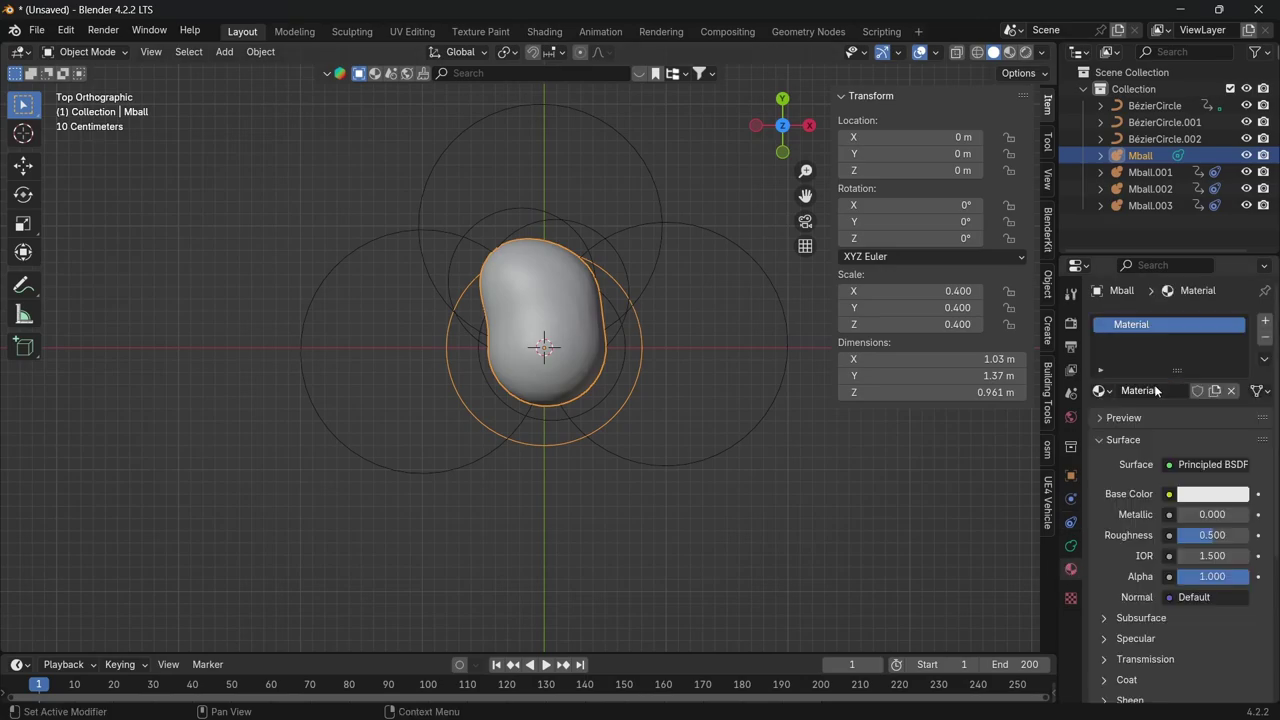
pyautogui.click(1207, 466)
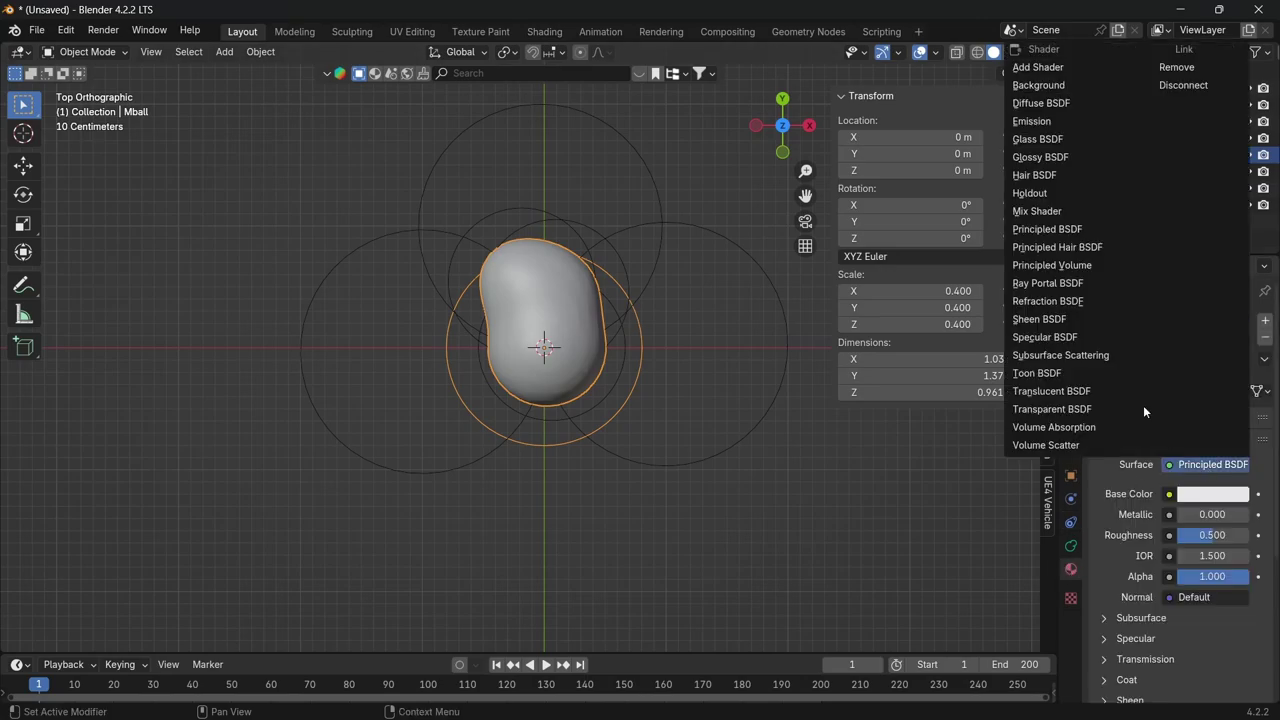
pyautogui.click(1040, 121)
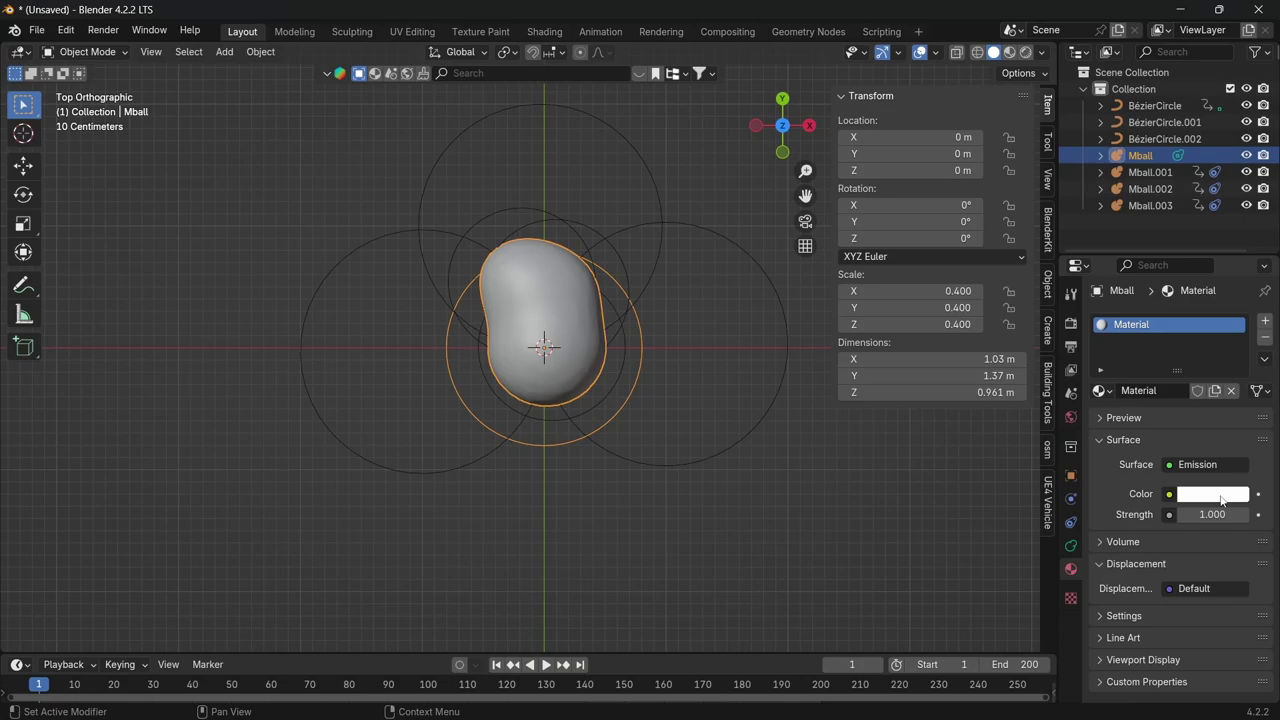
# Set the emission colour to purple with hue 0.721 and saturation 1.000, and set the emission strength to 10
pyautogui.click(1221, 496)
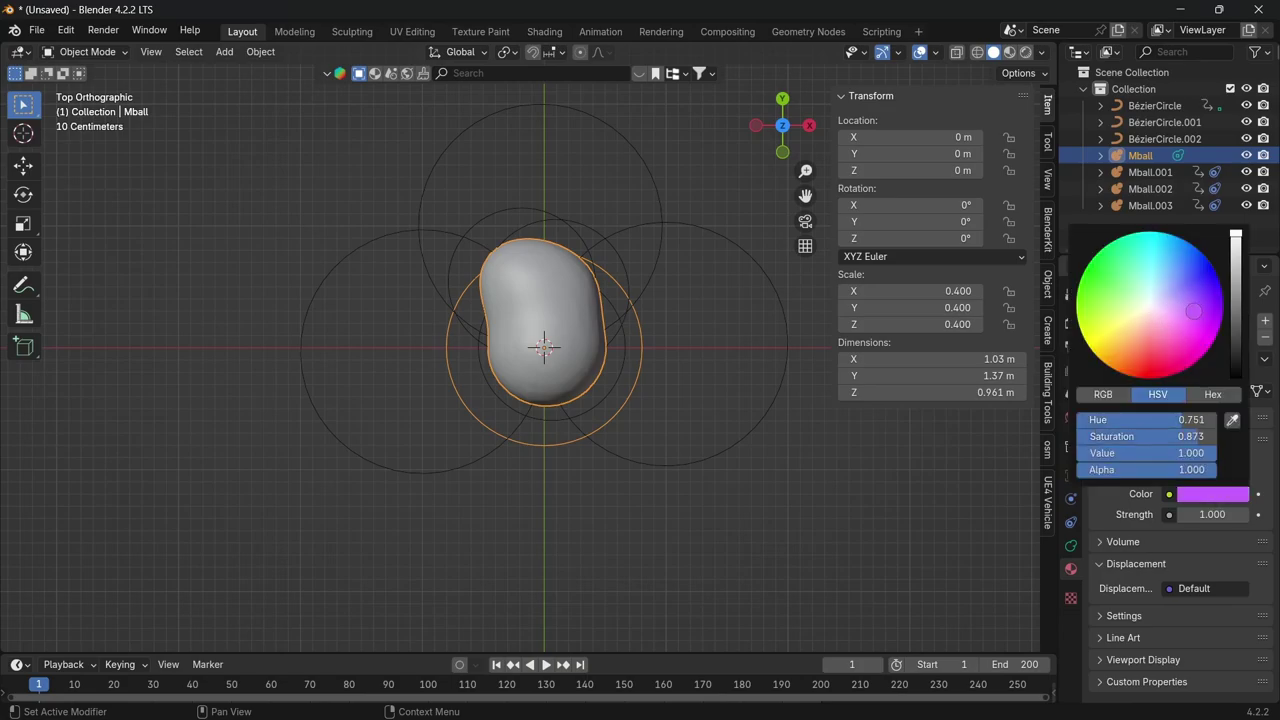
pyautogui.moveTo(1193, 311); pyautogui.dragTo(1221, 315)
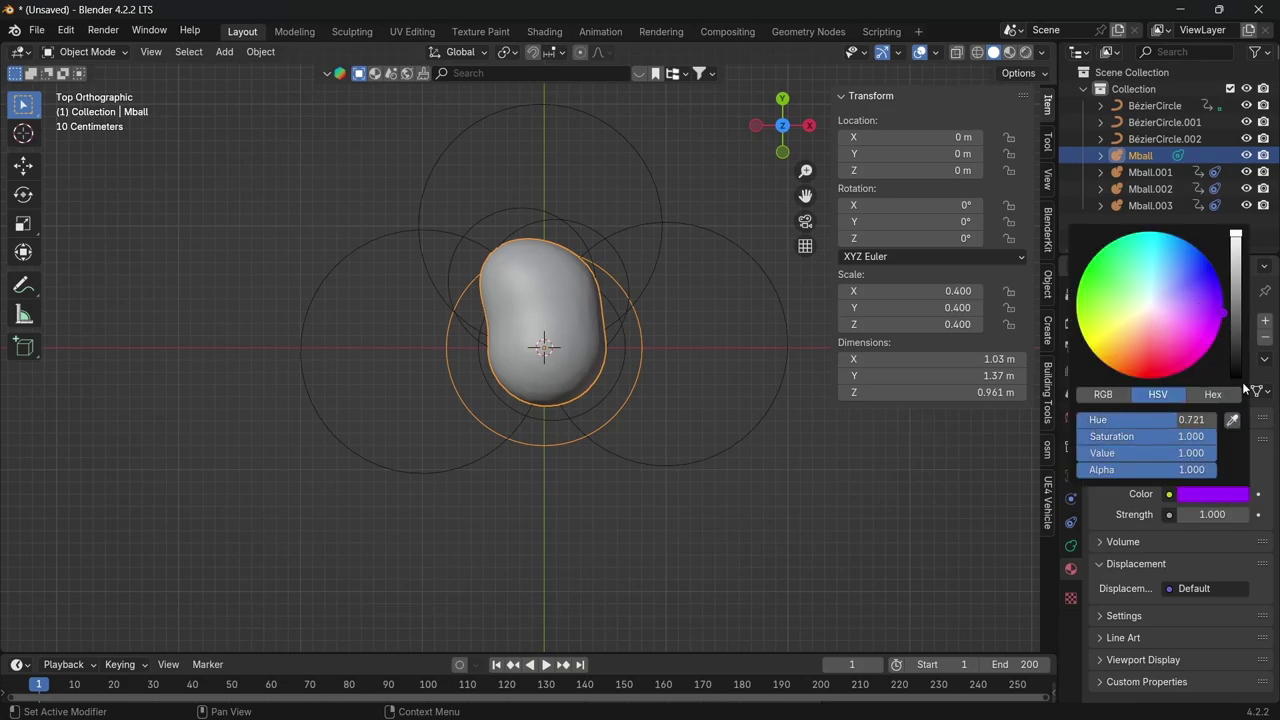
pyautogui.click(1222, 516)
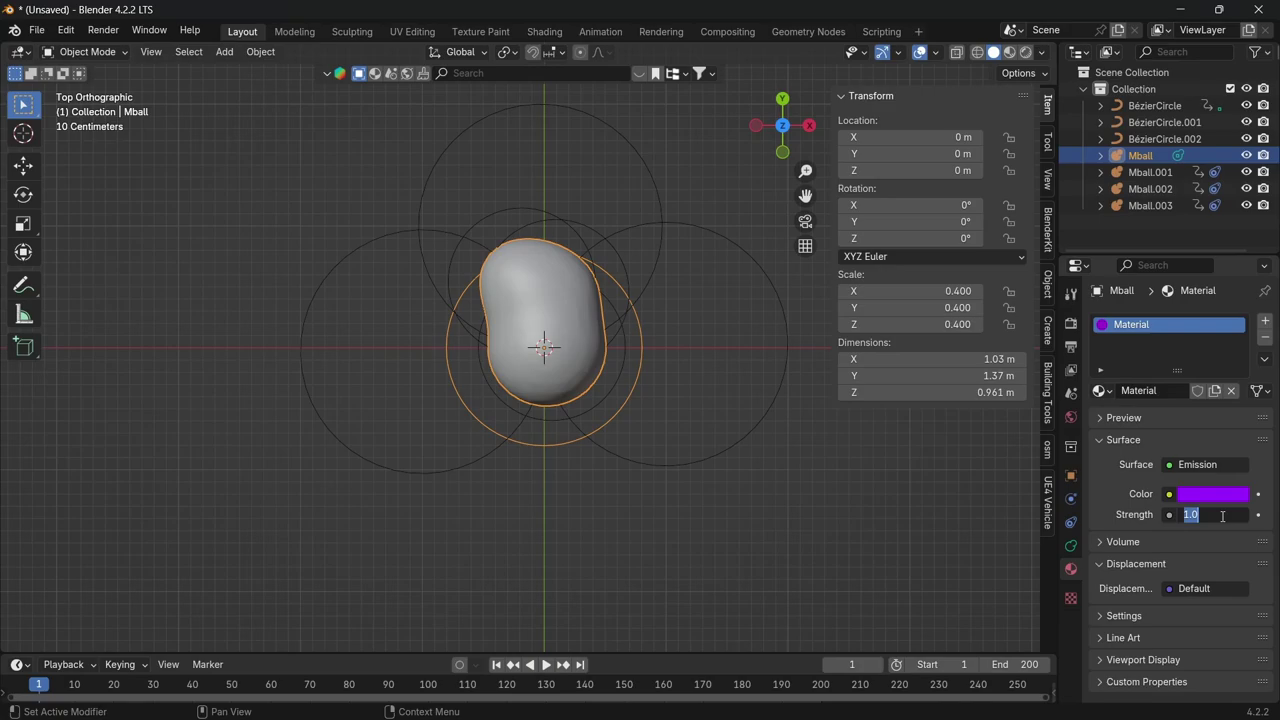
pyautogui.write('10')
pyautogui.press('Return')
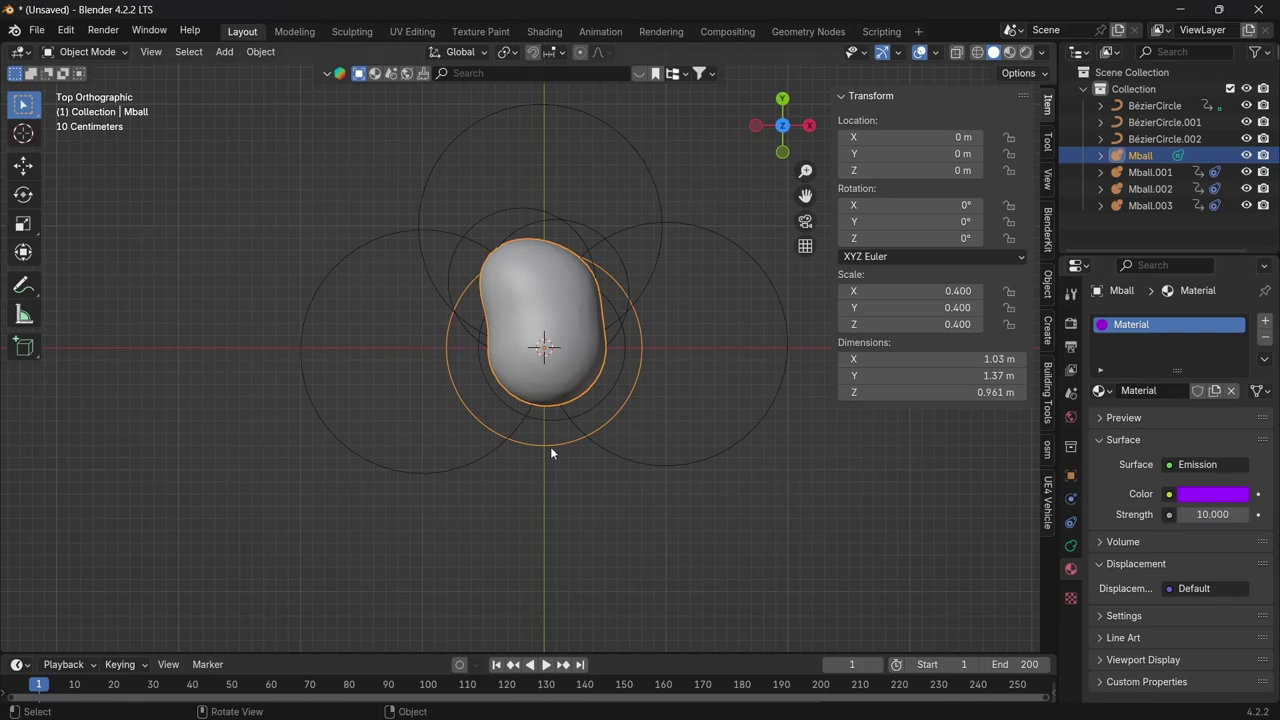
# Check the emission material in Rendered viewport shading and return to Solid shading
pyautogui.press('z')
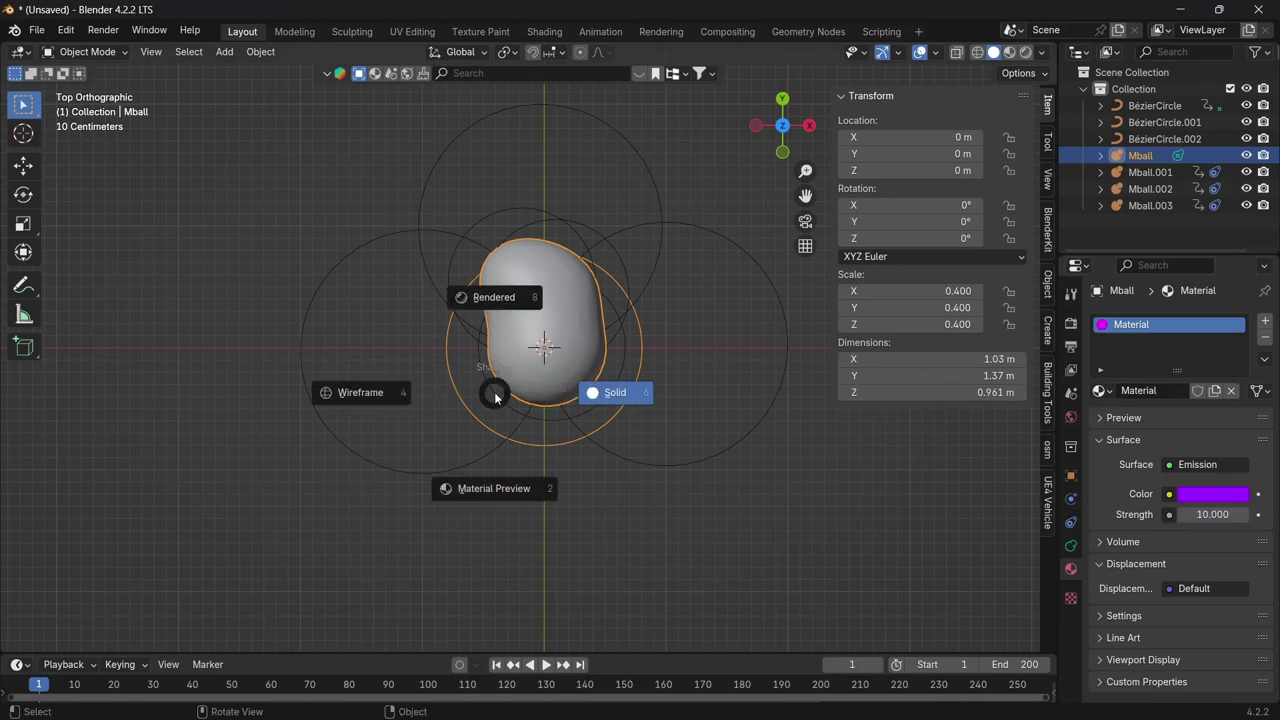
pyautogui.click(481, 299)
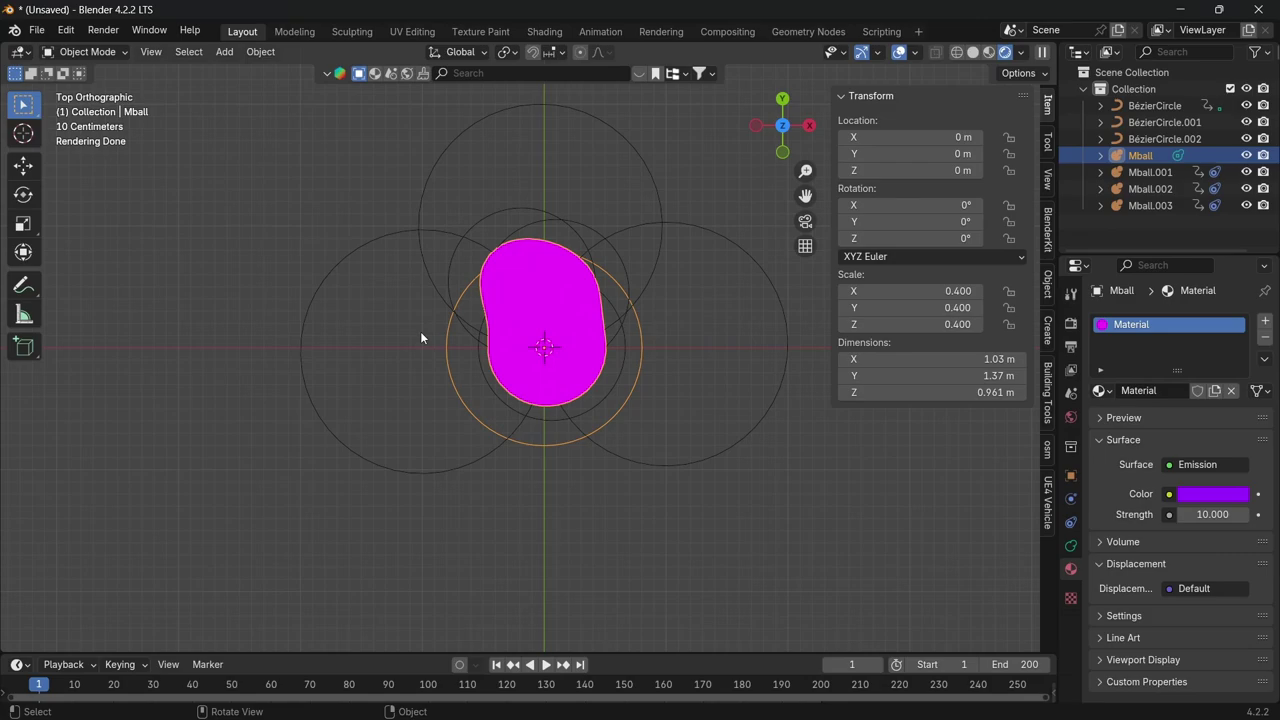
pyautogui.press('z')
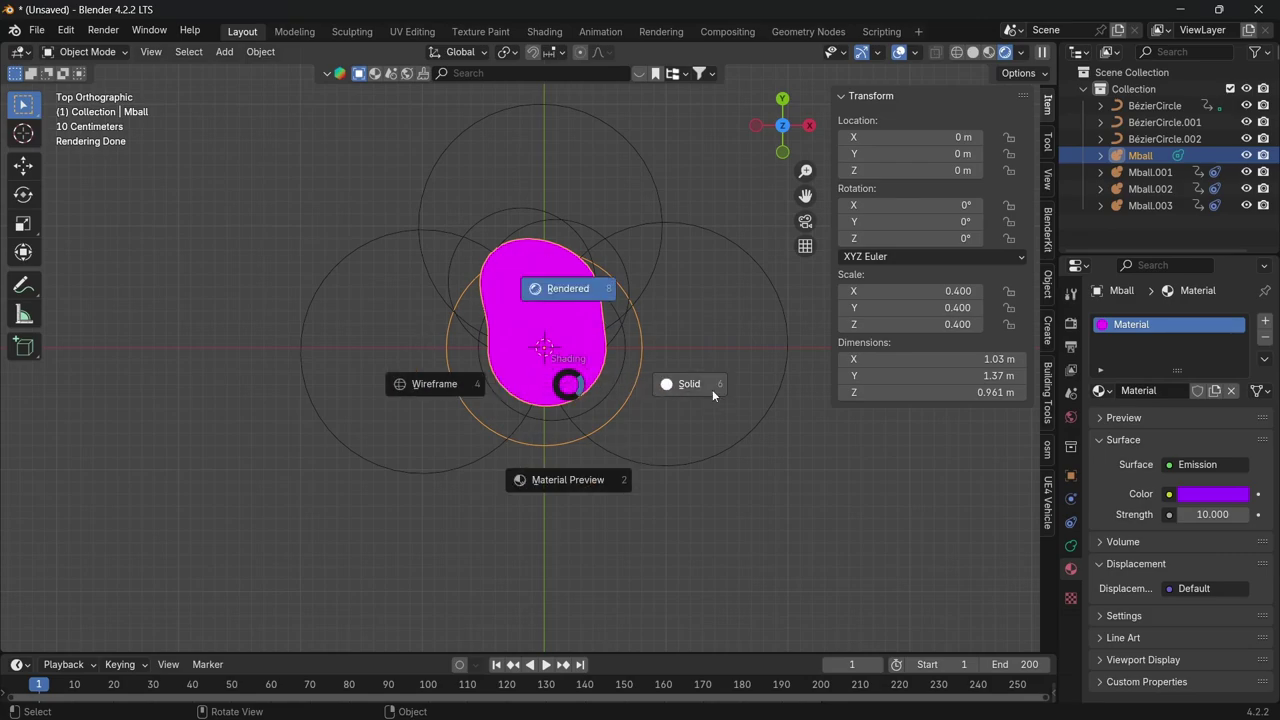
pyautogui.click(671, 382)
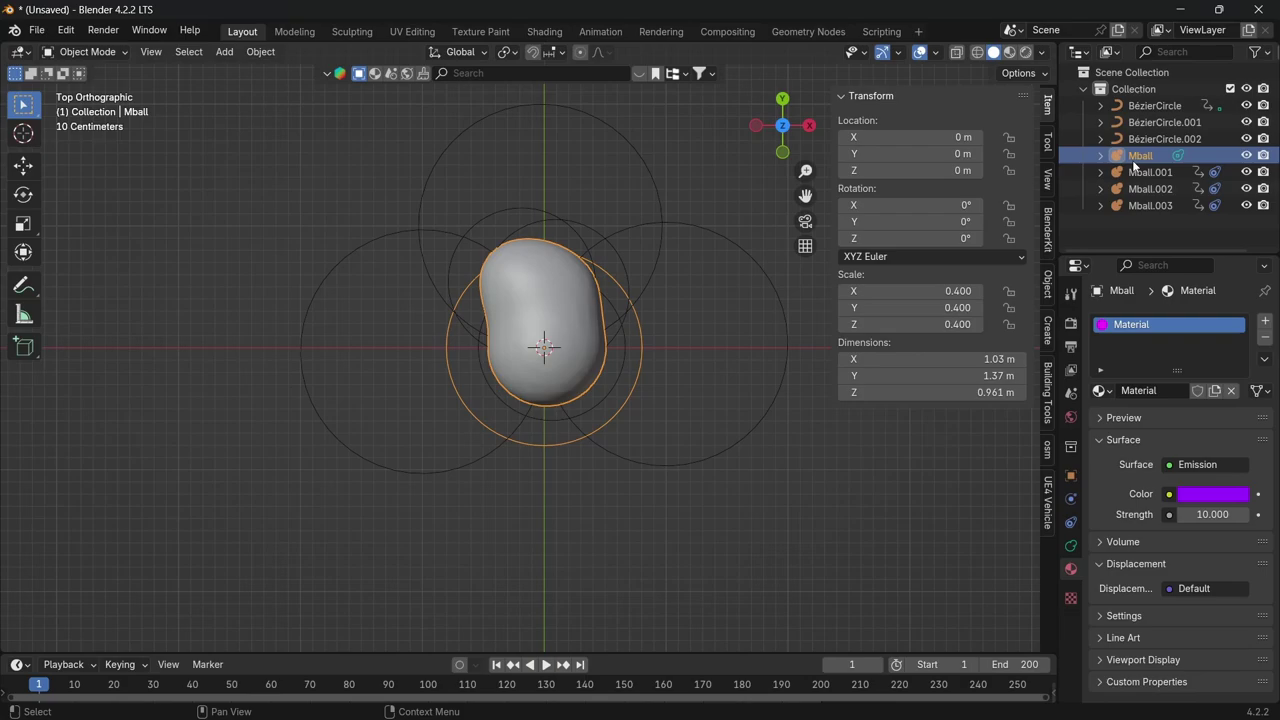
# Add a camera at the origin and look at the scene through it
pyautogui.scroll(-2, 488, 500)
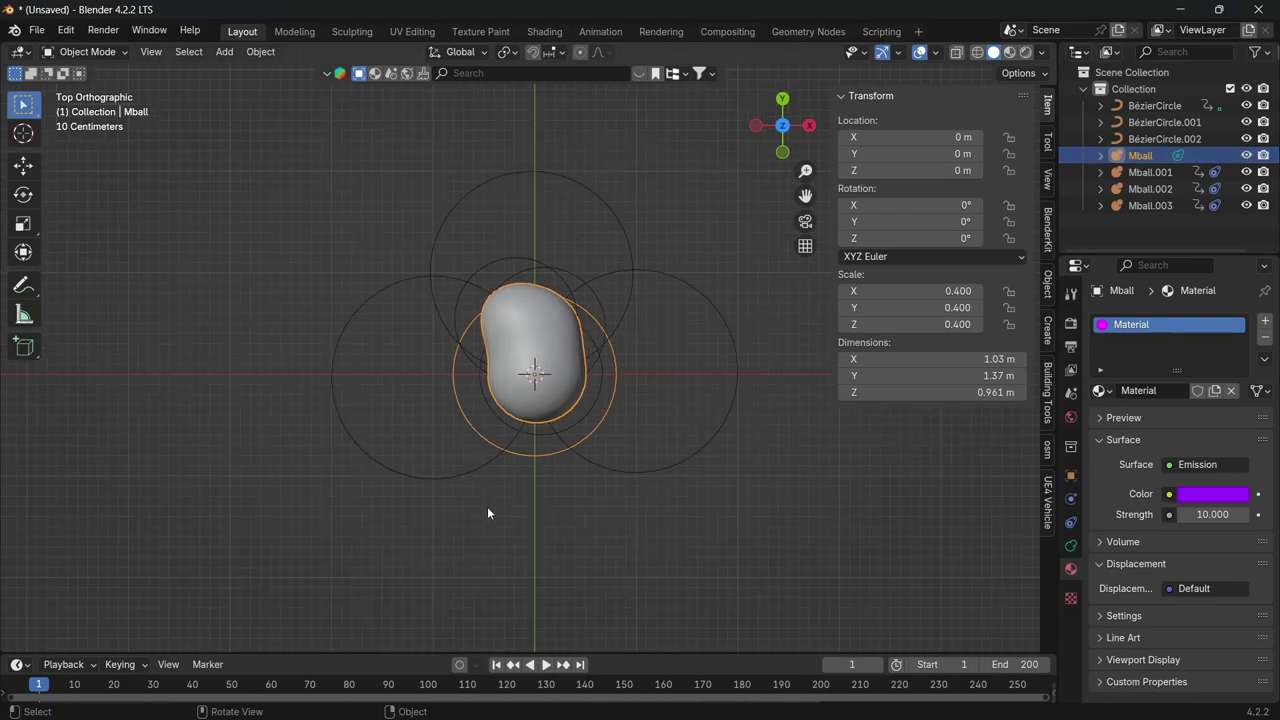
pyautogui.hotkey('shift', 'a')
pyautogui.moveTo(489, 431)
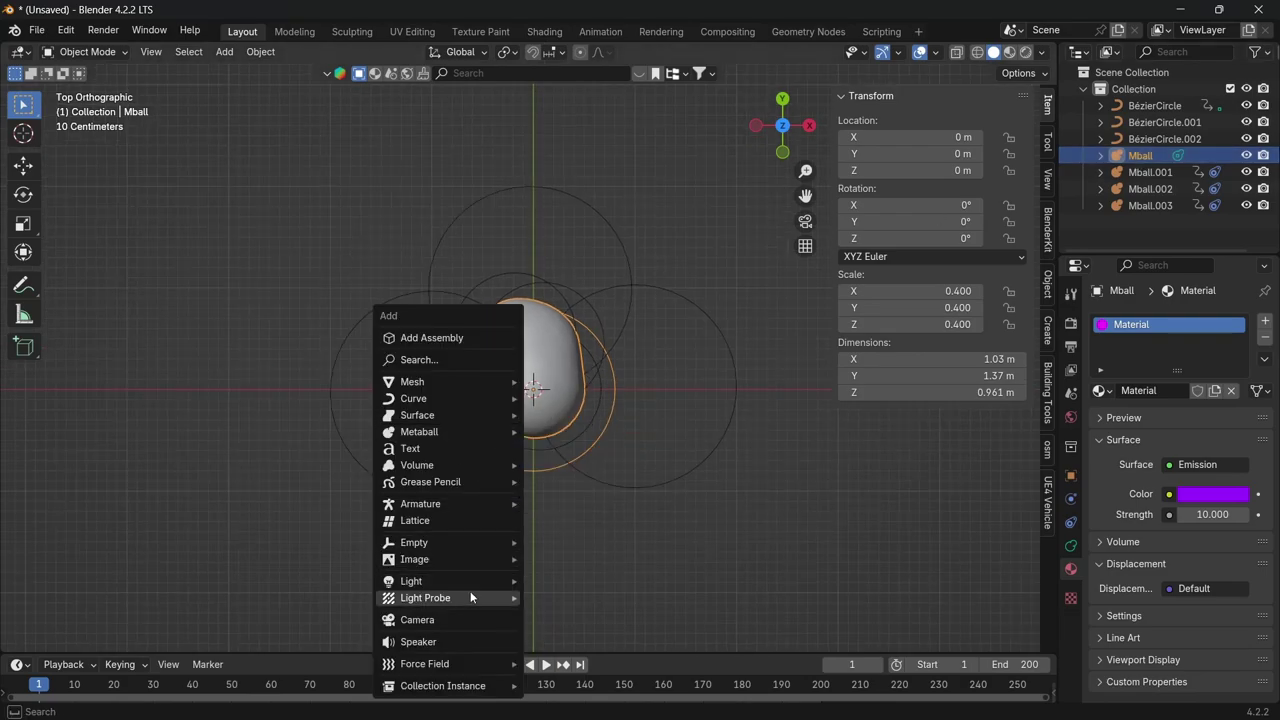
pyautogui.click(446, 619)
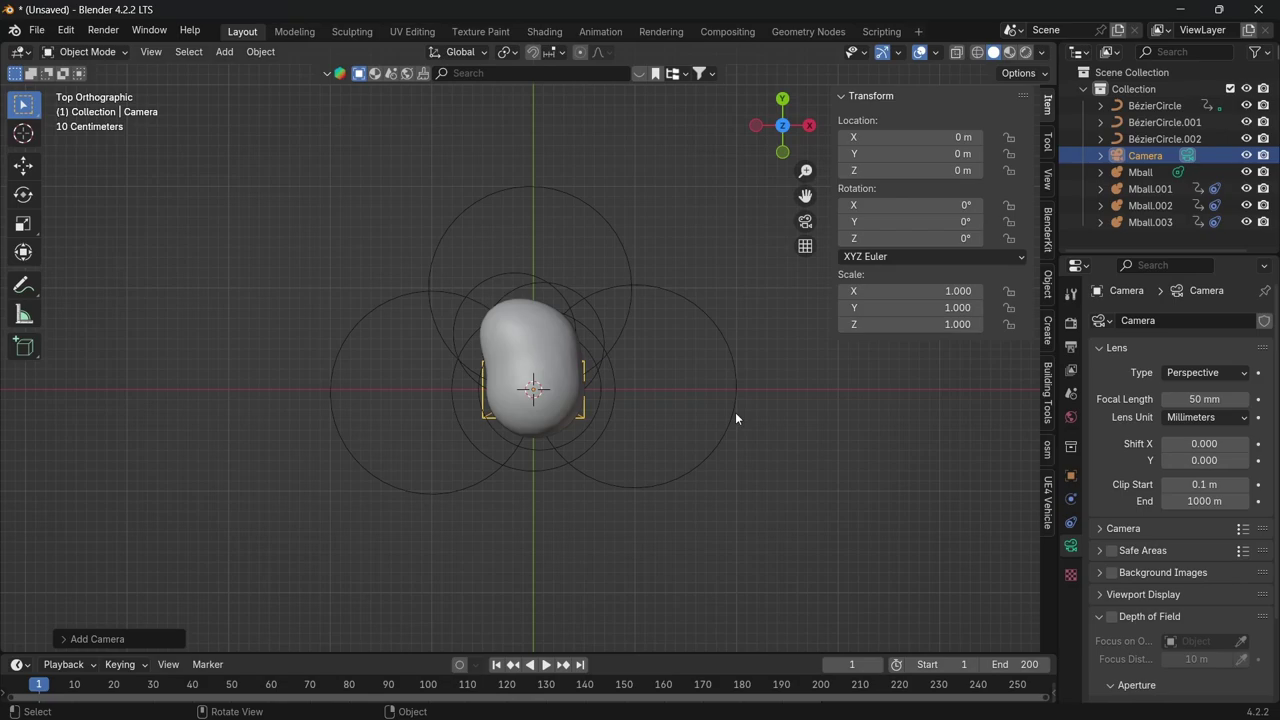
pyautogui.press('KP_0')
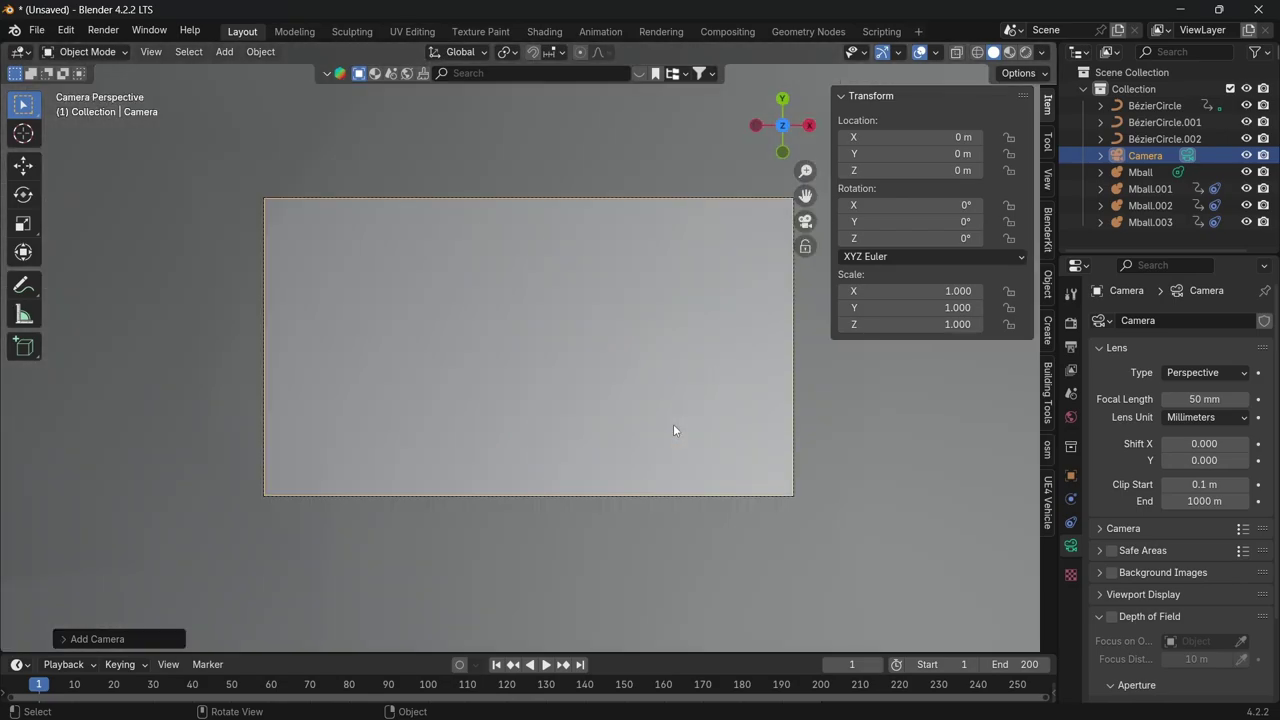
# Fly the camera straight up to a Z location of about 8.57 m
pyautogui.hotkey('shift', '`')
pyautogui.press('e')
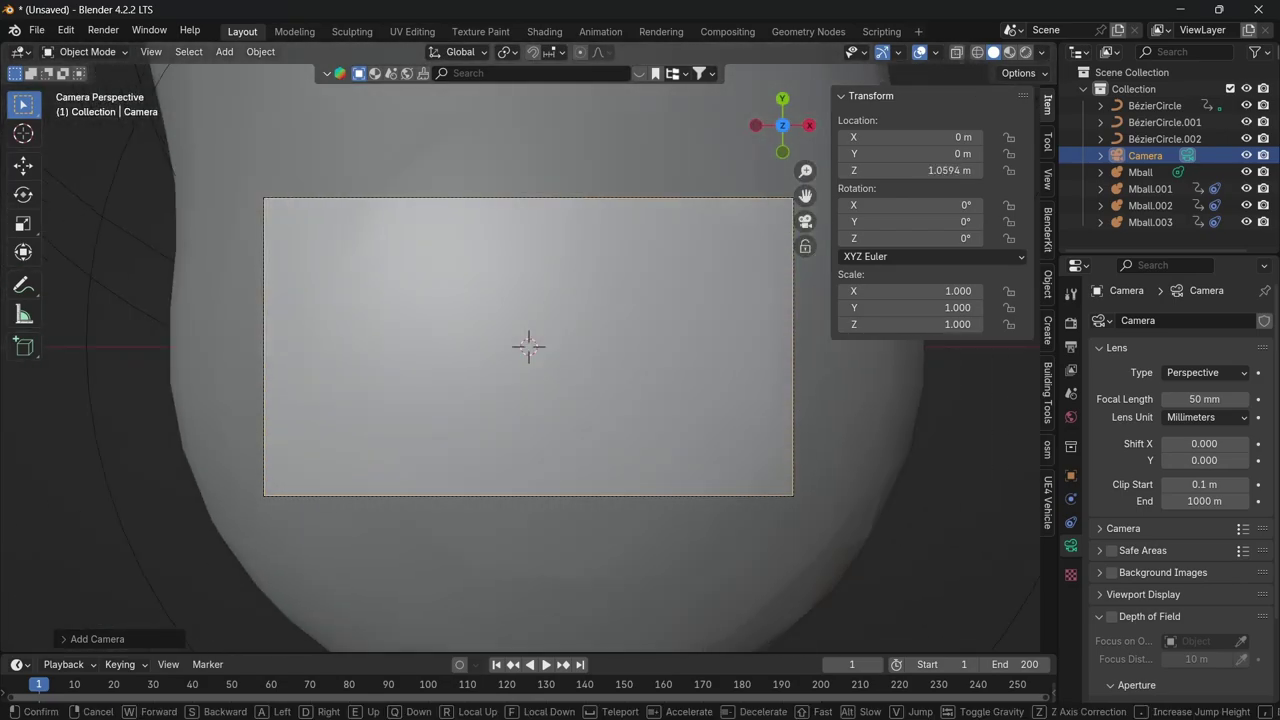
pyautogui.click(672, 425)
# Play the animation and step through its frames to check whether the metaballs stay inside the camera frame
pyautogui.press('space')
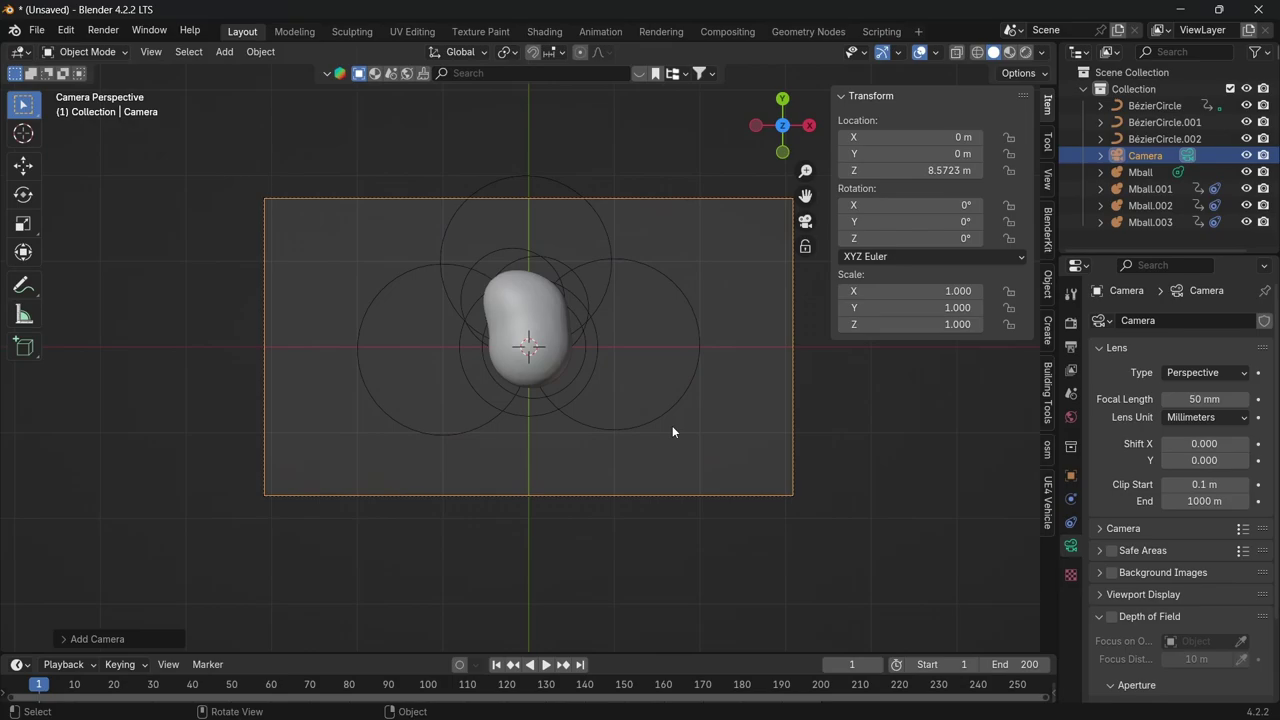
pyautogui.press('Left')
pyautogui.press('Left')
pyautogui.press('Left')
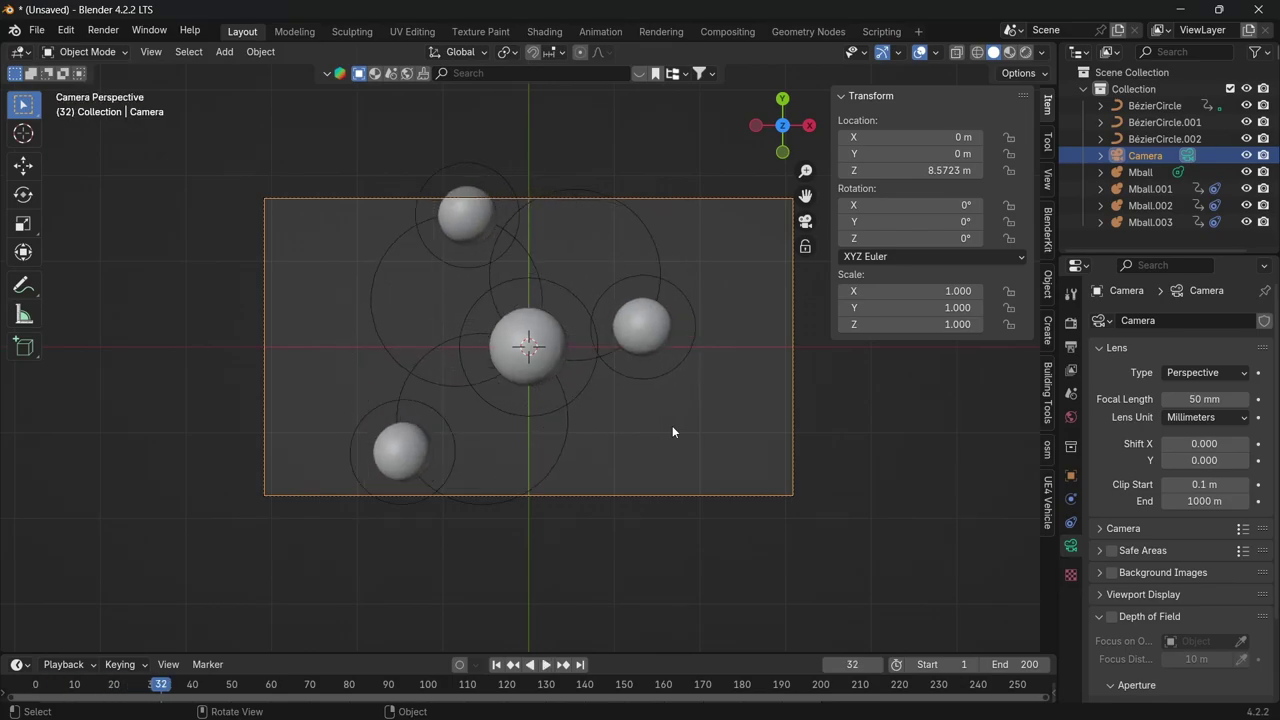
pyautogui.press('Right')
pyautogui.press('Right')
pyautogui.press('Right')
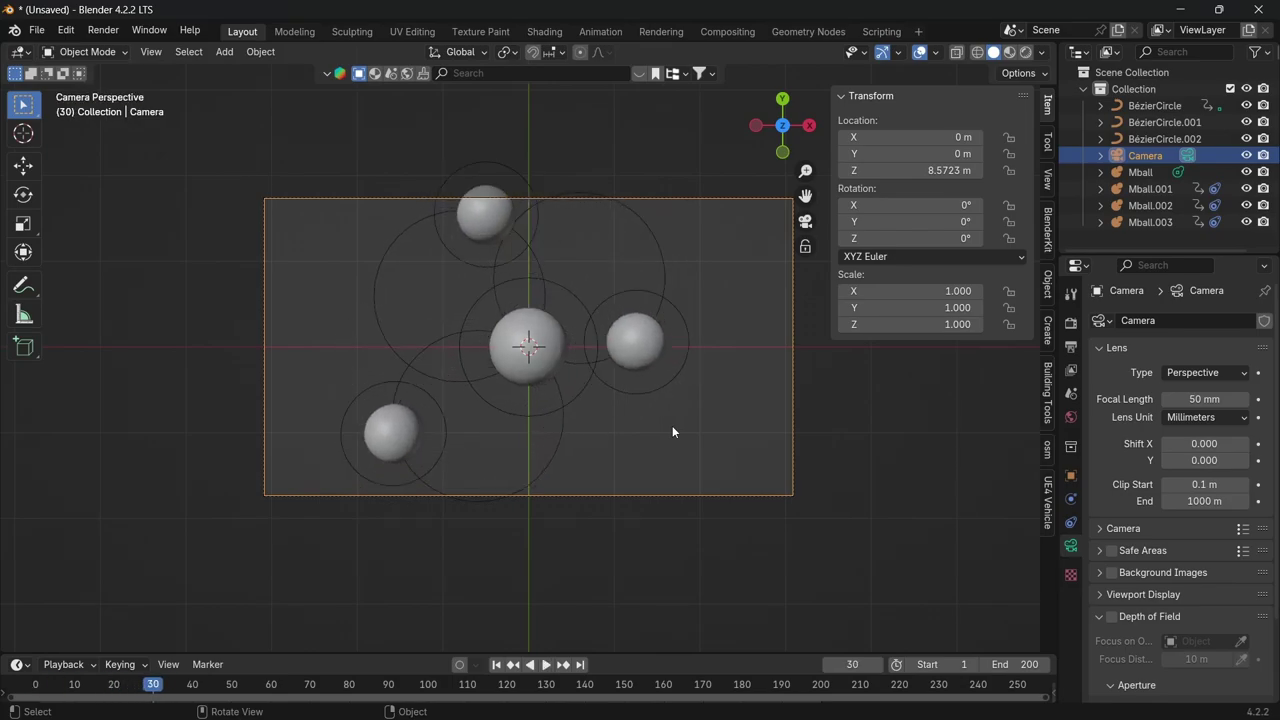
# Raise the camera to a Z location of about 11.48 m and play the animation to check the framing
pyautogui.hotkey('shift', '`')
pyautogui.press('e')
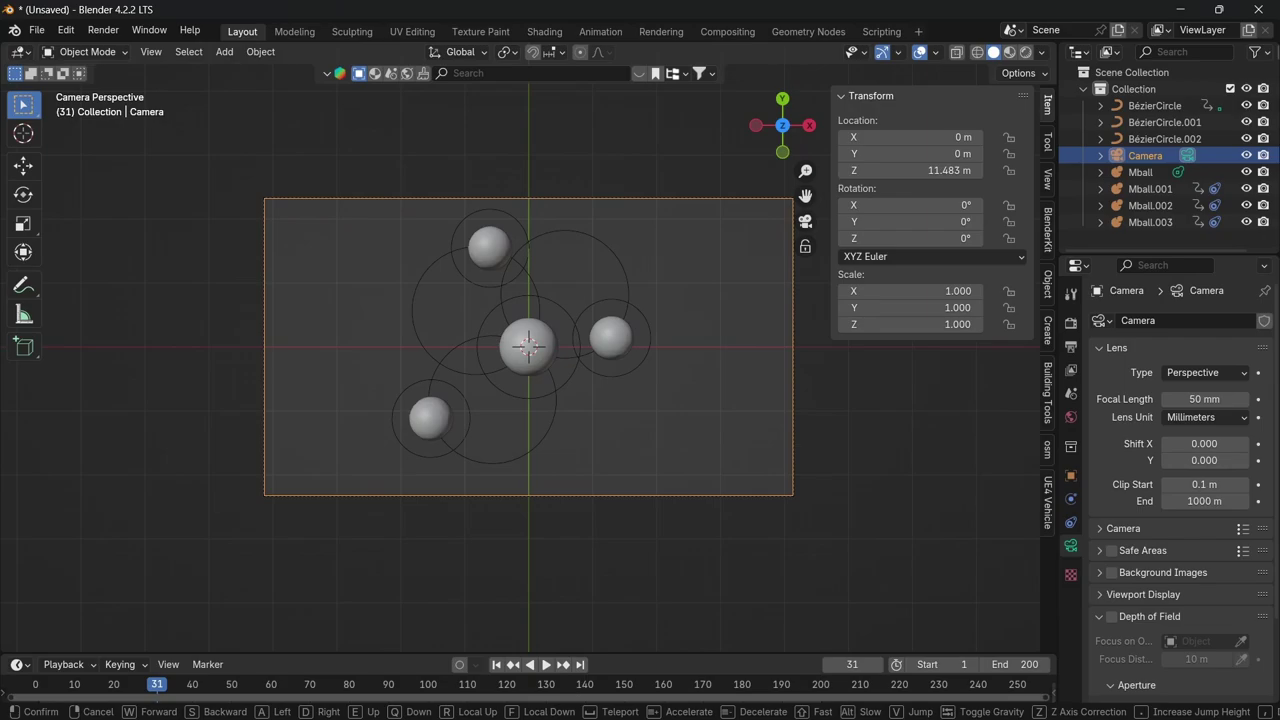
pyautogui.click(672, 425)
pyautogui.press('Home')
pyautogui.press('space')
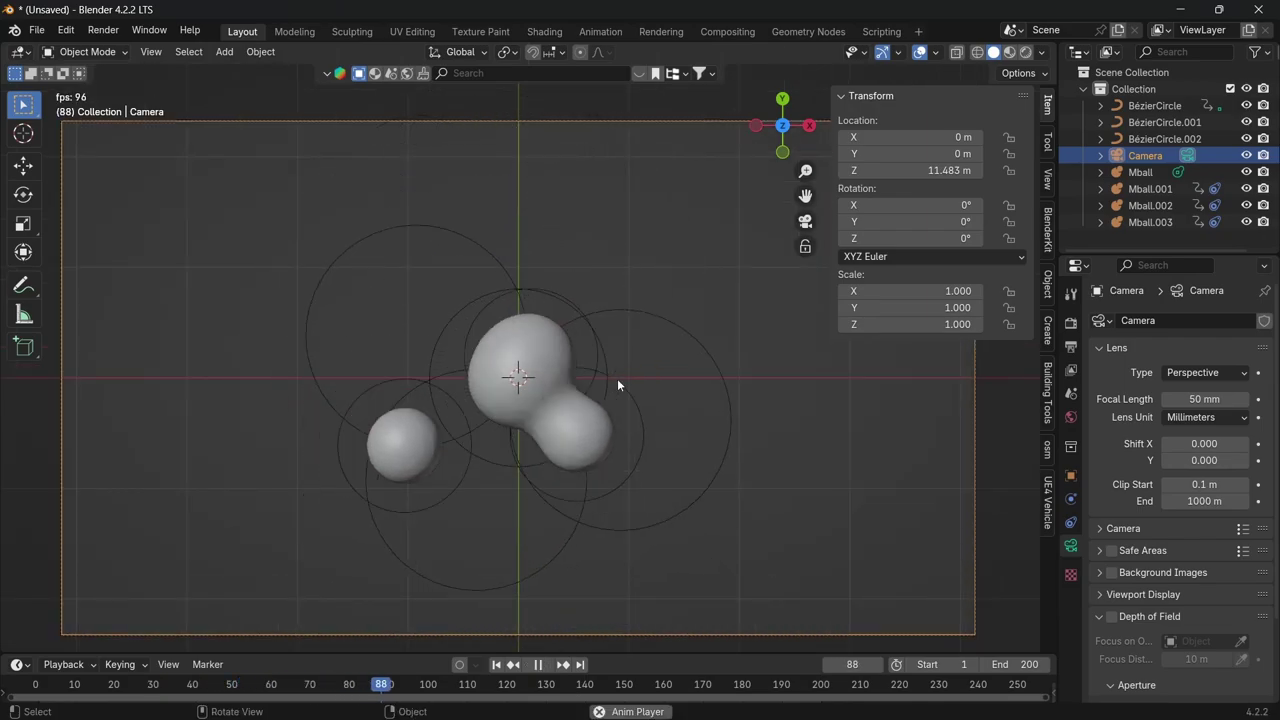
pyautogui.press('space')
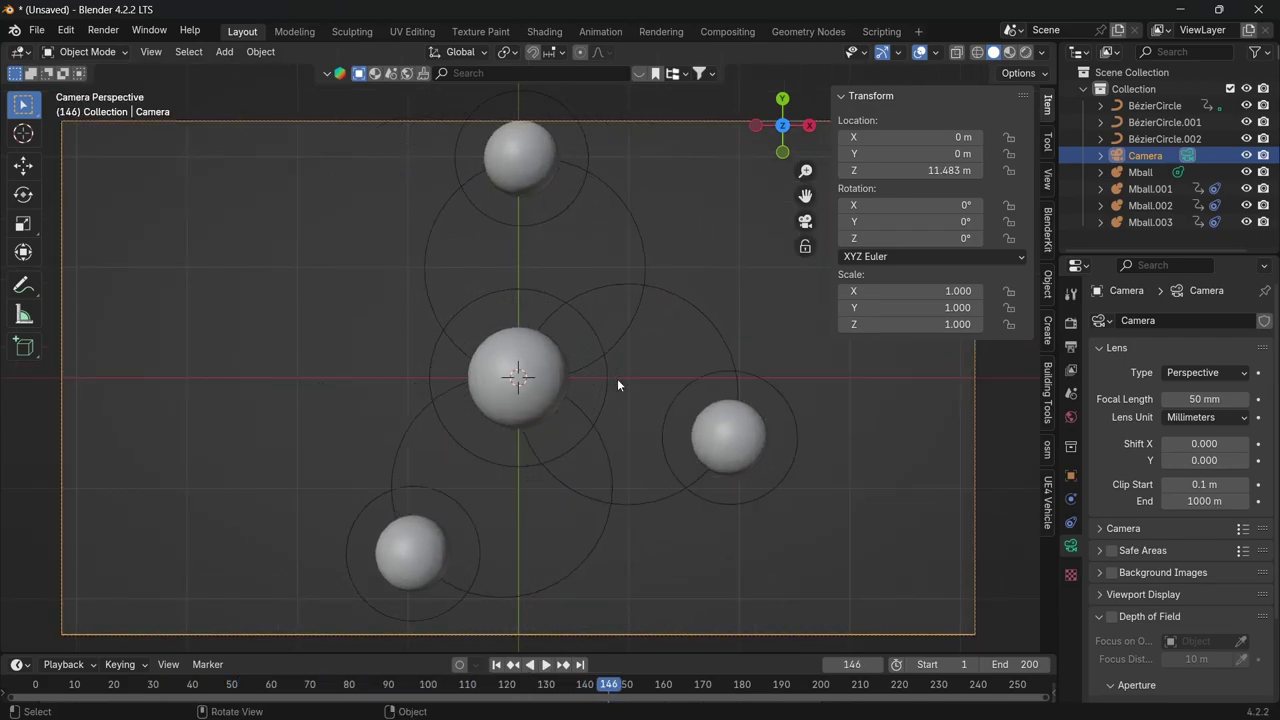
# Raise the camera to a Z location of about 13.49 m, return to the first frame and enlarge the timeline area
pyautogui.hotkey('shift', '`')
pyautogui.press('e')
pyautogui.click(617, 384)
pyautogui.press('Down')
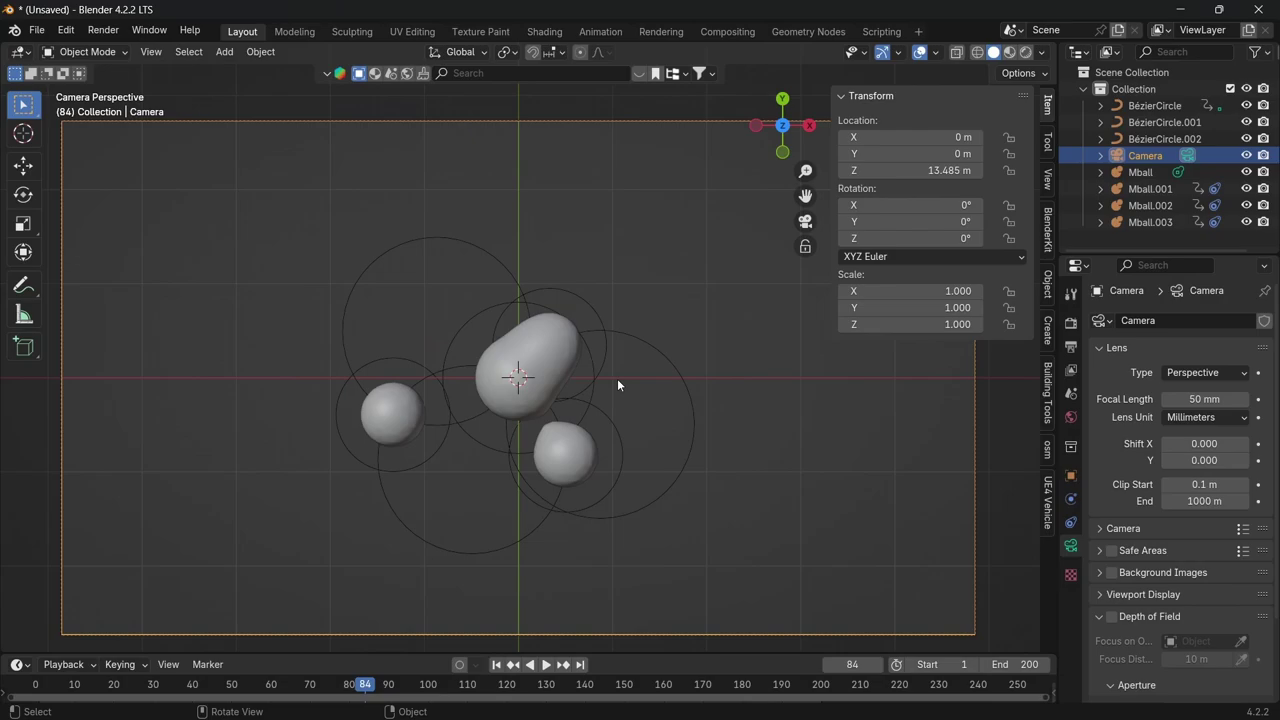
pyautogui.click(496, 664)
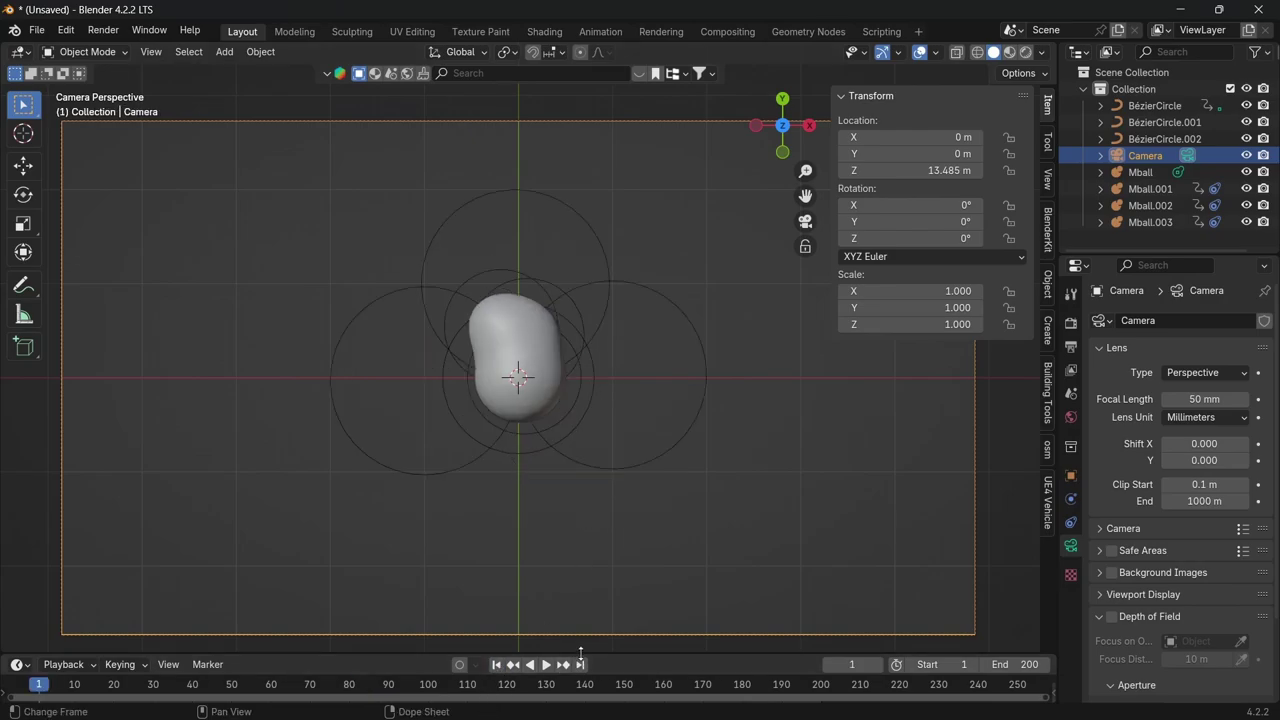
pyautogui.moveTo(586, 647); pyautogui.dragTo(586, 616)
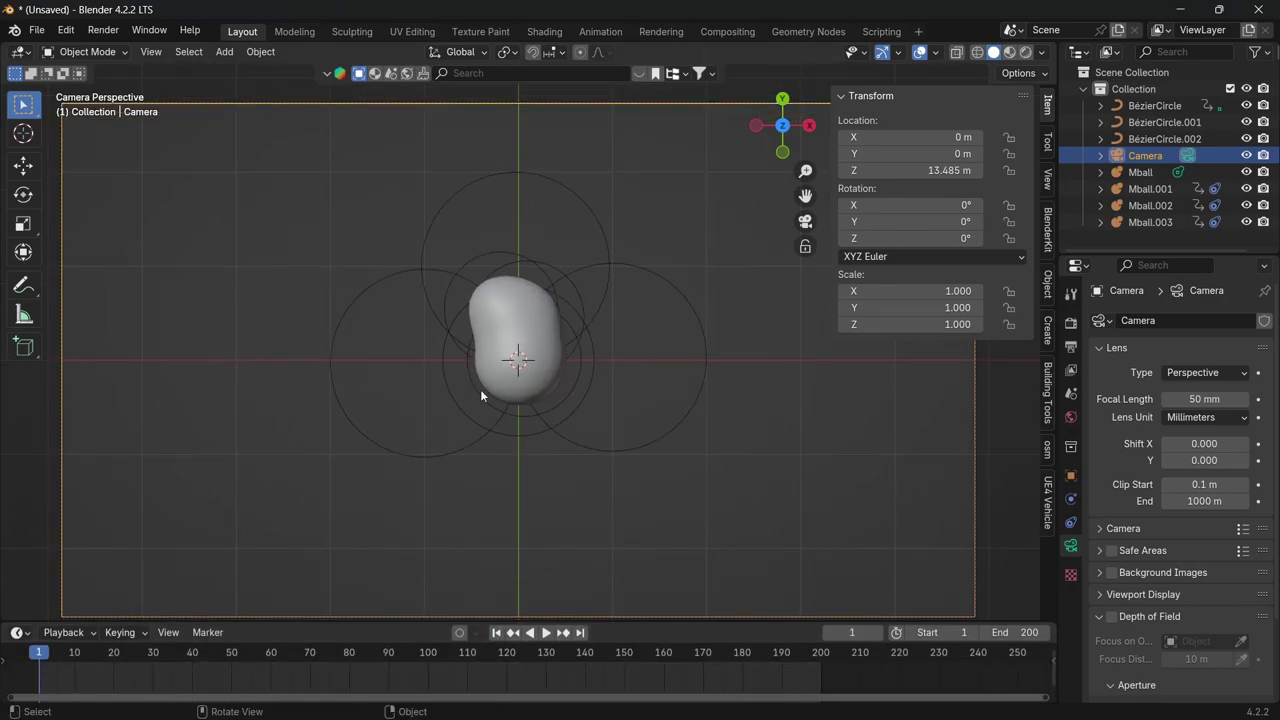
# Try EEVEE as the render engine, and switch back to Cycles
pyautogui.click(1072, 321)
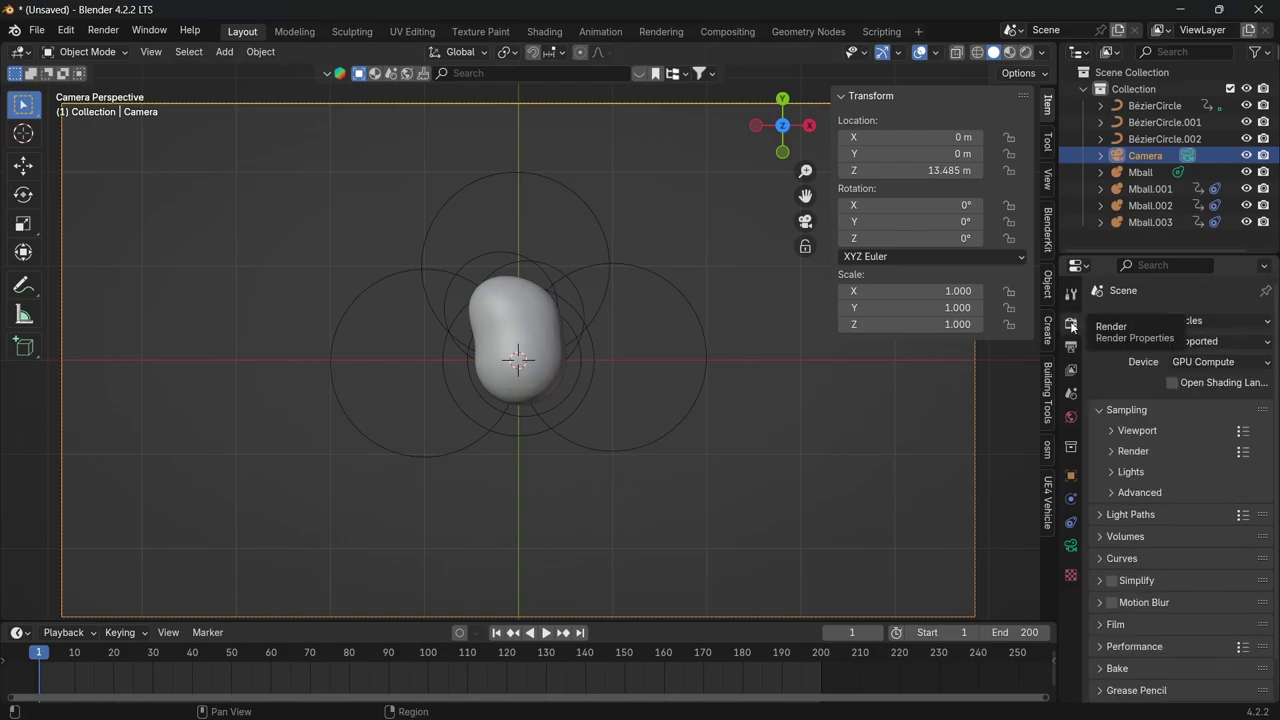
pyautogui.click(1212, 321)
pyautogui.click(1208, 339)
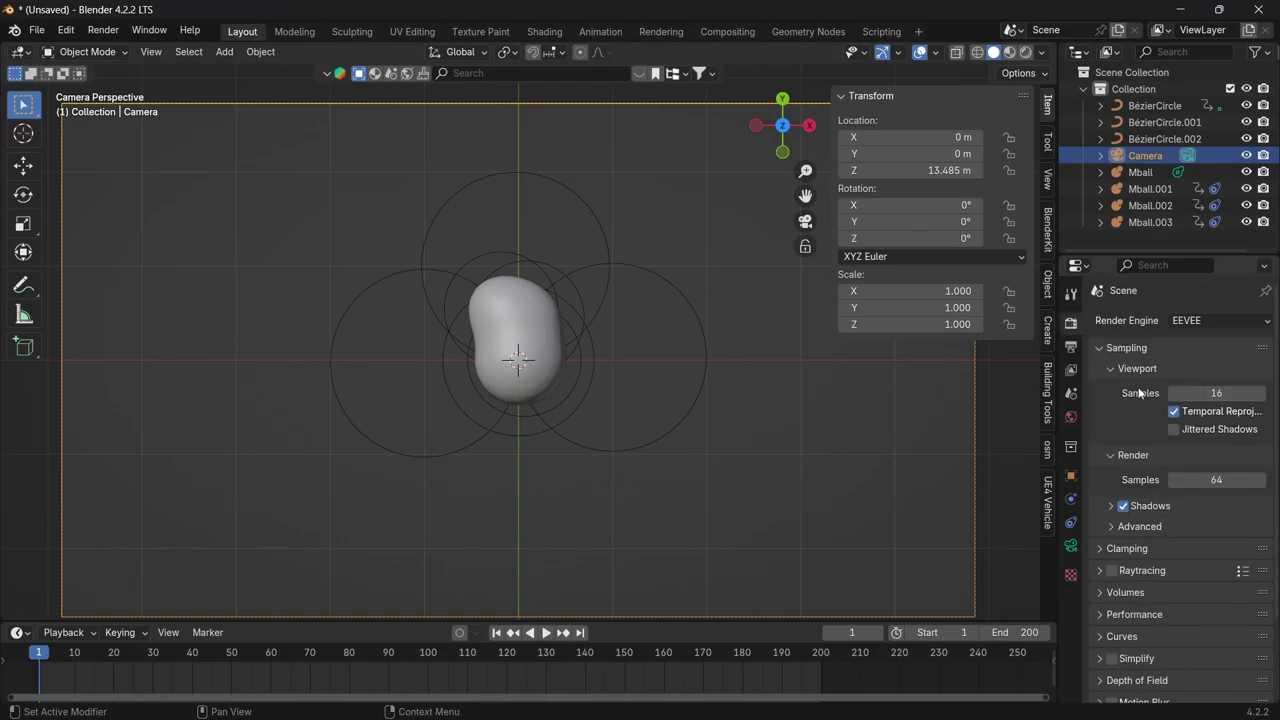
pyautogui.click(1210, 322)
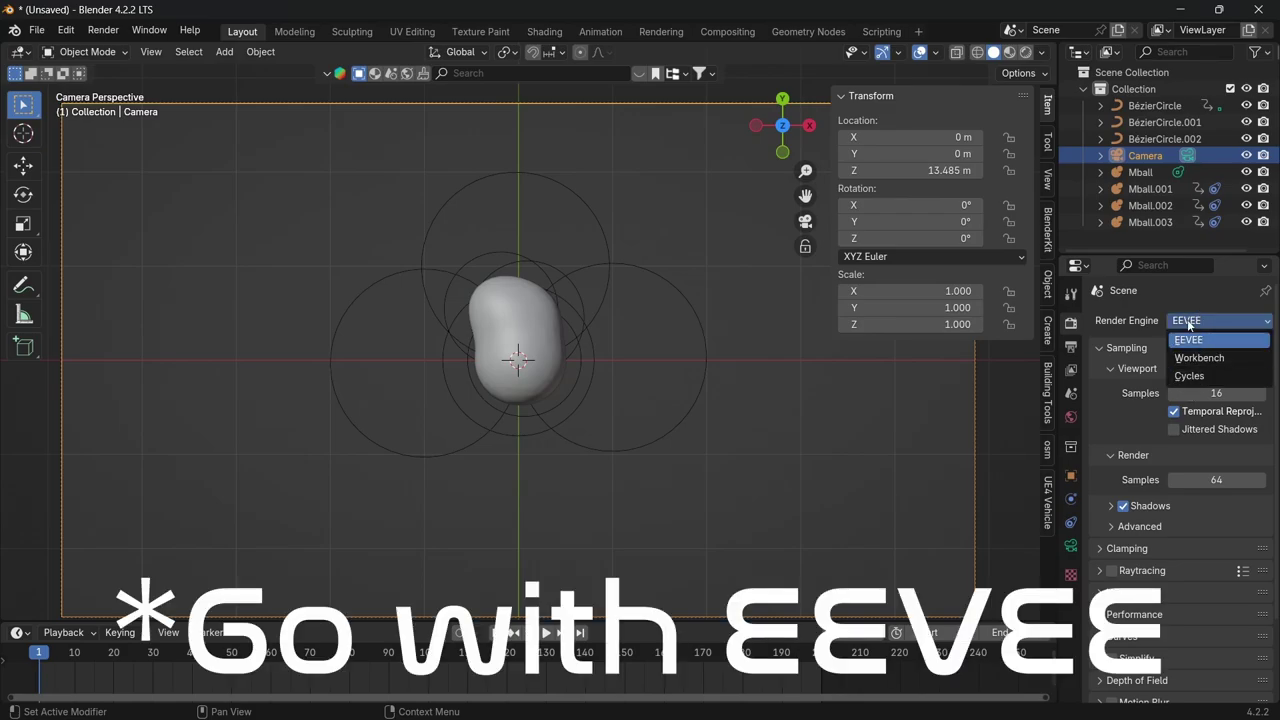
pyautogui.click(1189, 376)
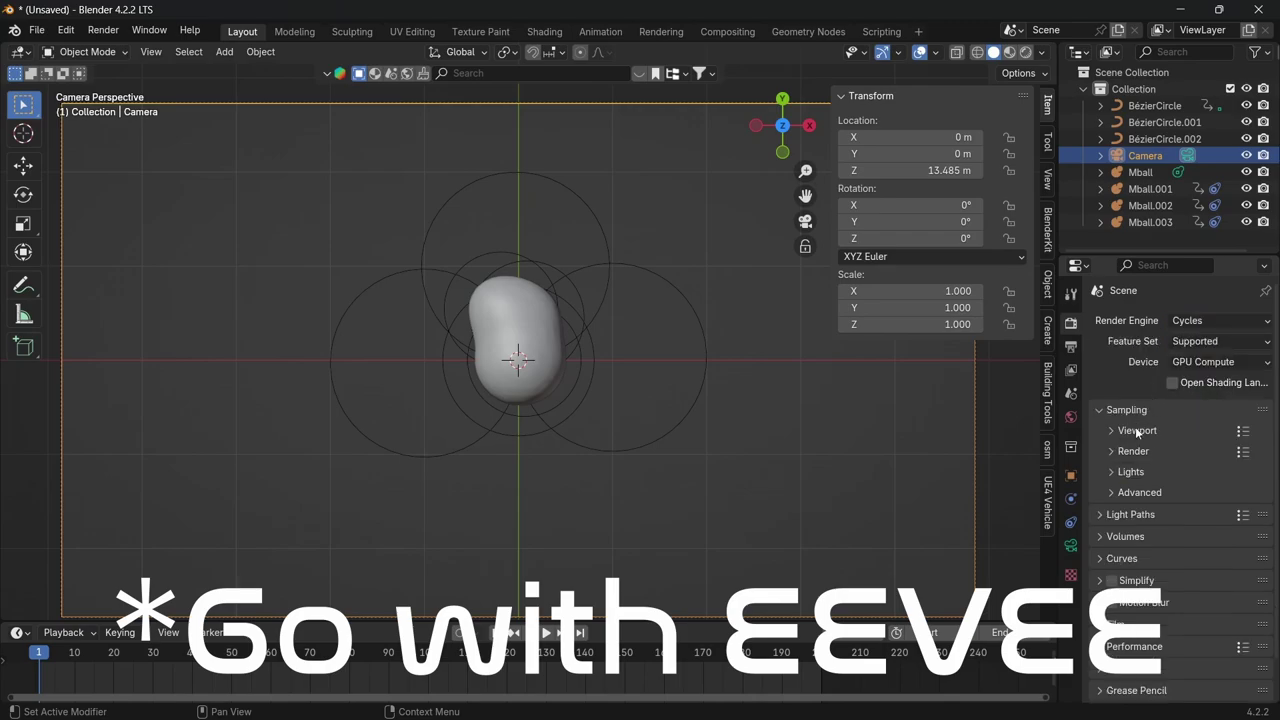
# Enable the Transparent film option in the render settings
pyautogui.click(1112, 624)
pyautogui.scroll(-4, 1160, 630)
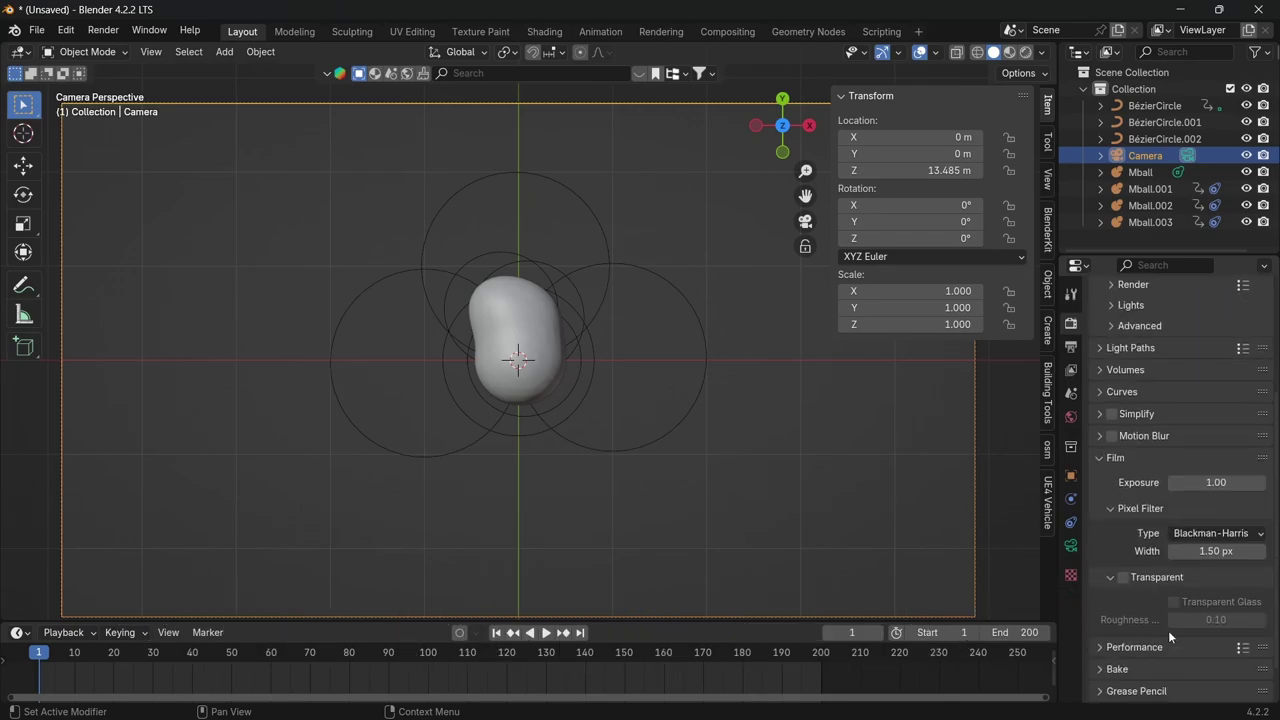
pyautogui.click(1123, 577)
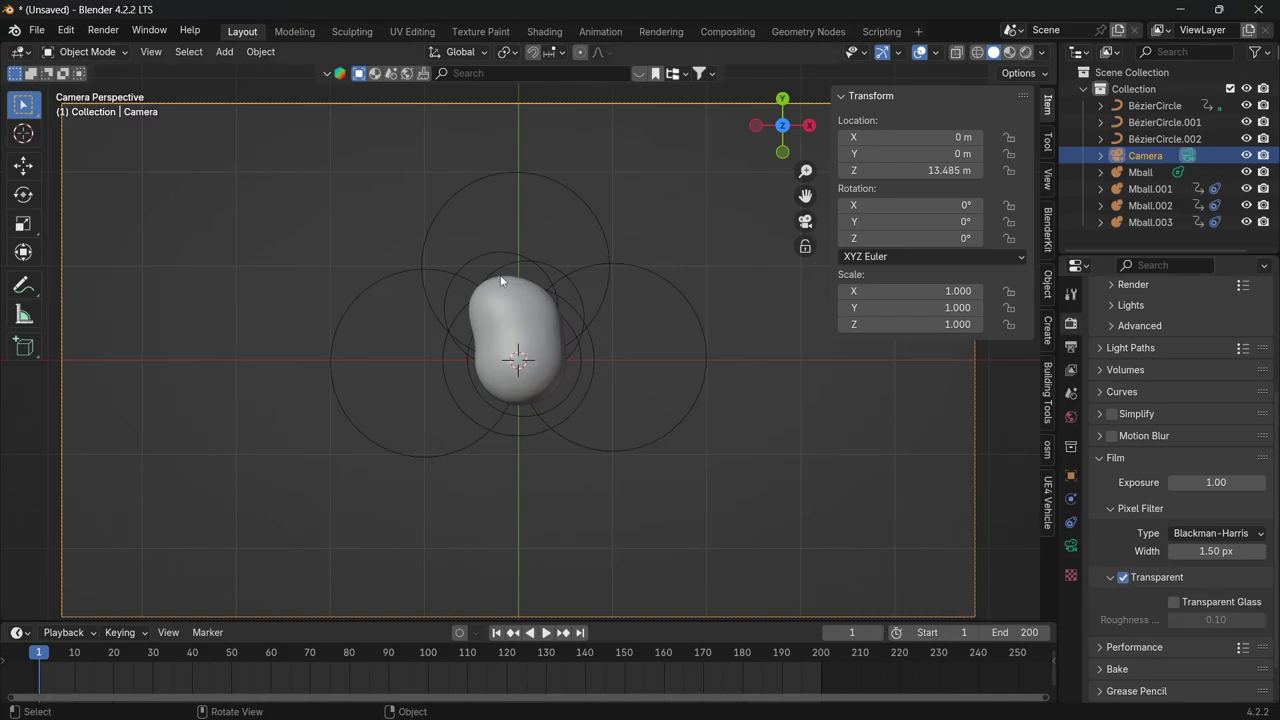
pyautogui.click(1115, 457)
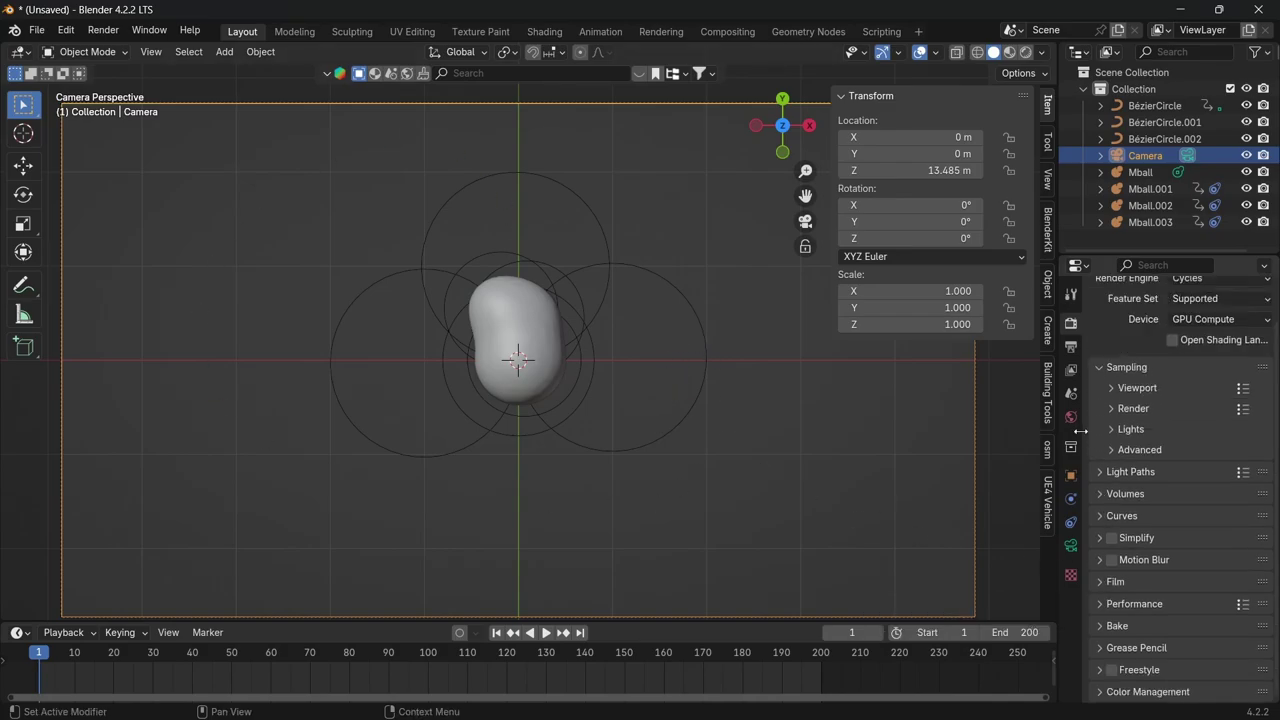
# Enable Render Region and Crop to Render Region in the output format settings
pyautogui.click(1071, 346)
pyautogui.scroll(-3, 1150, 560)
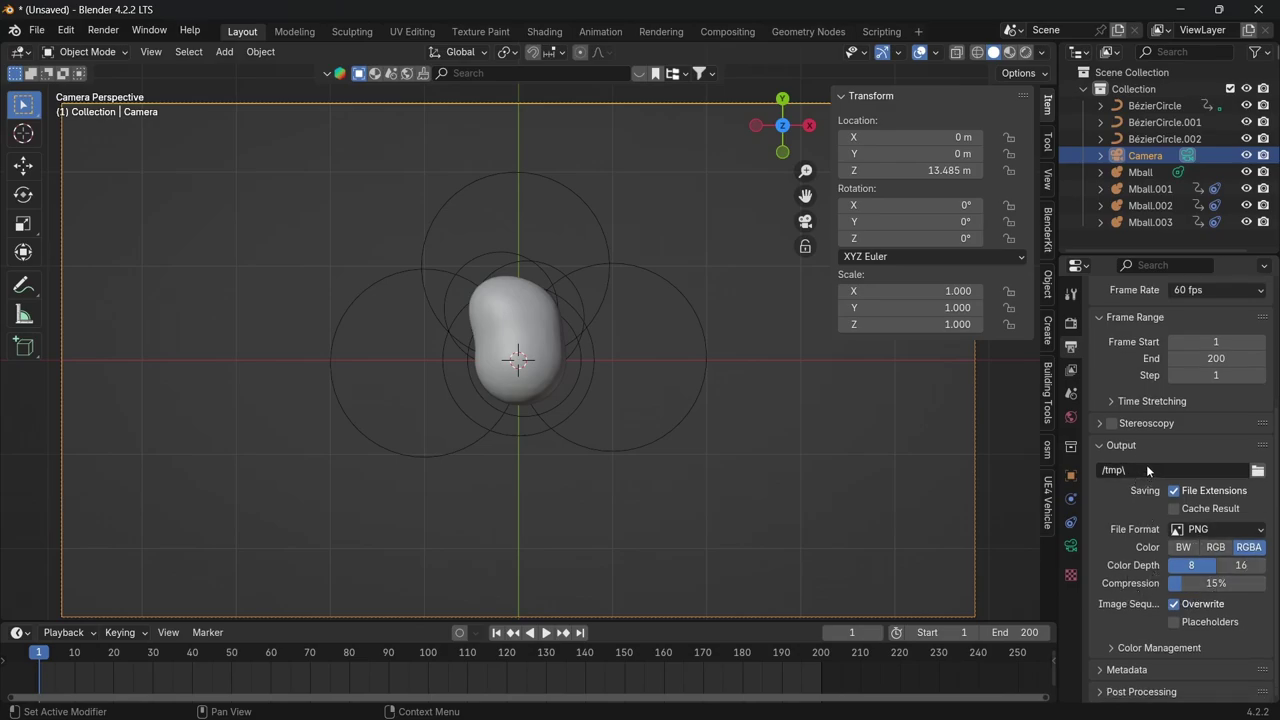
pyautogui.scroll(4, 1146, 464)
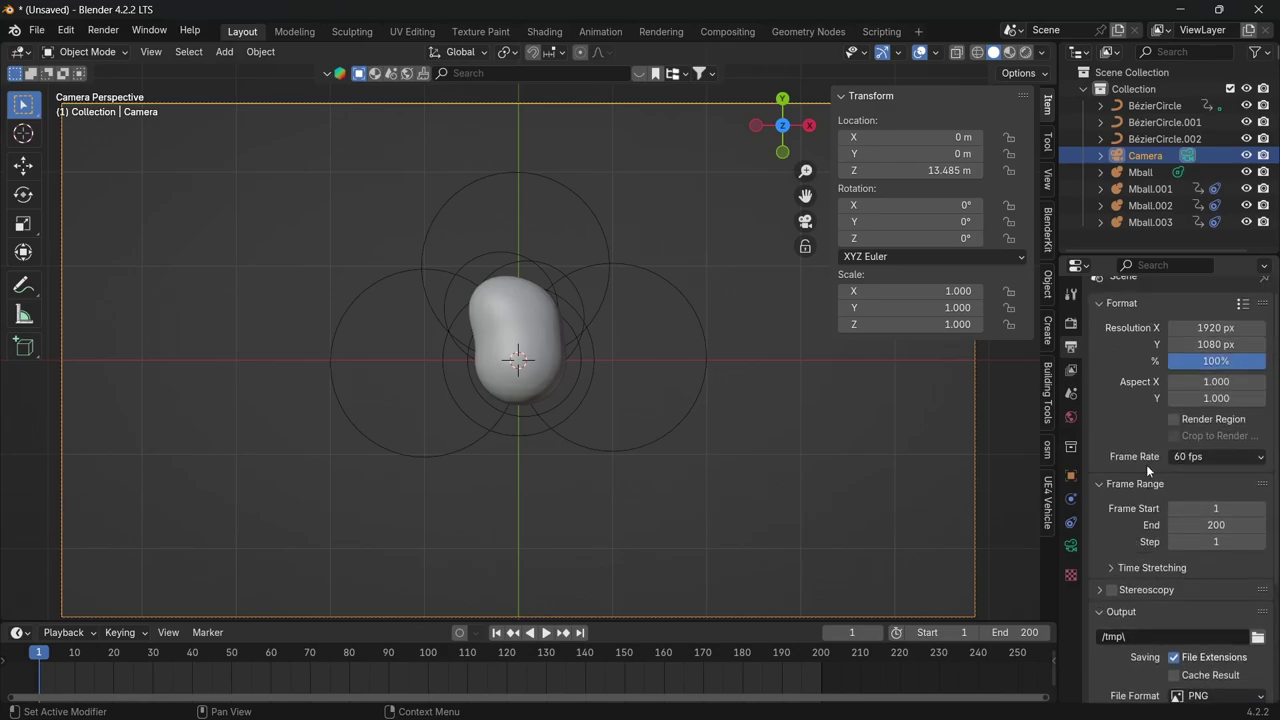
pyautogui.click(1175, 420)
pyautogui.click(1224, 438)
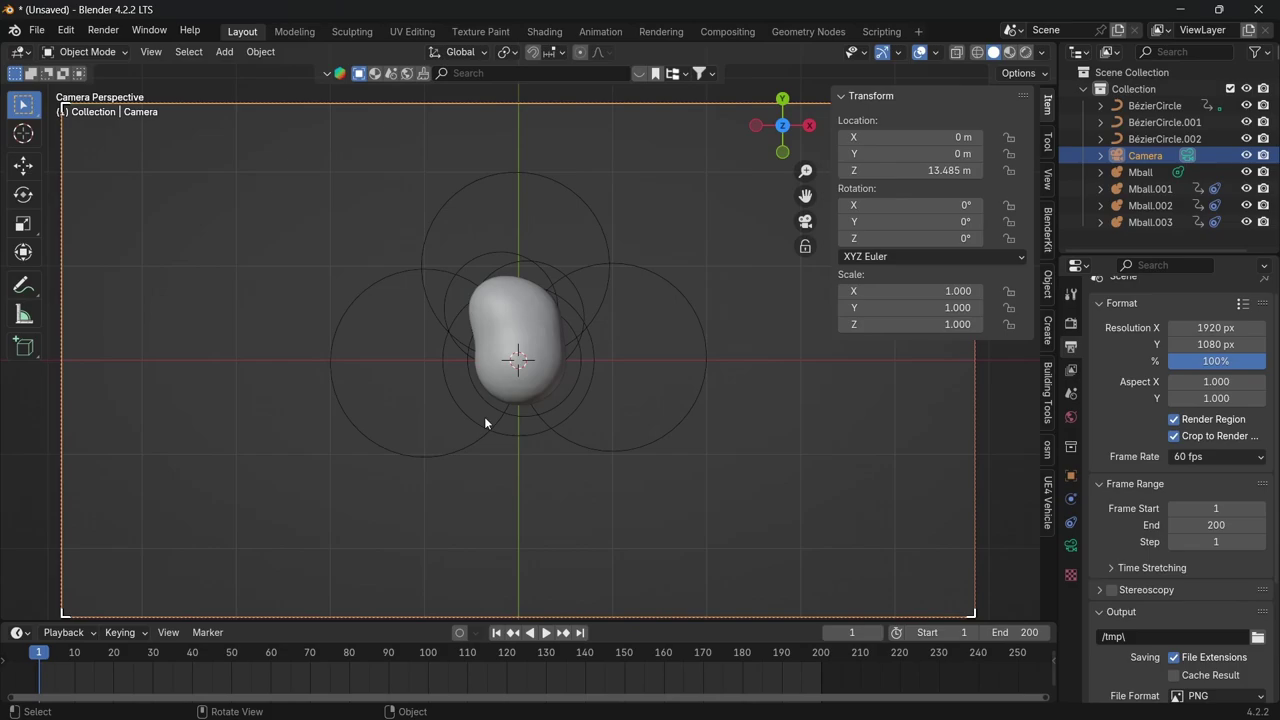
# Render the current frame, close the render window and enable Use Nodes in the Compositing workspace
pyautogui.press('F12')
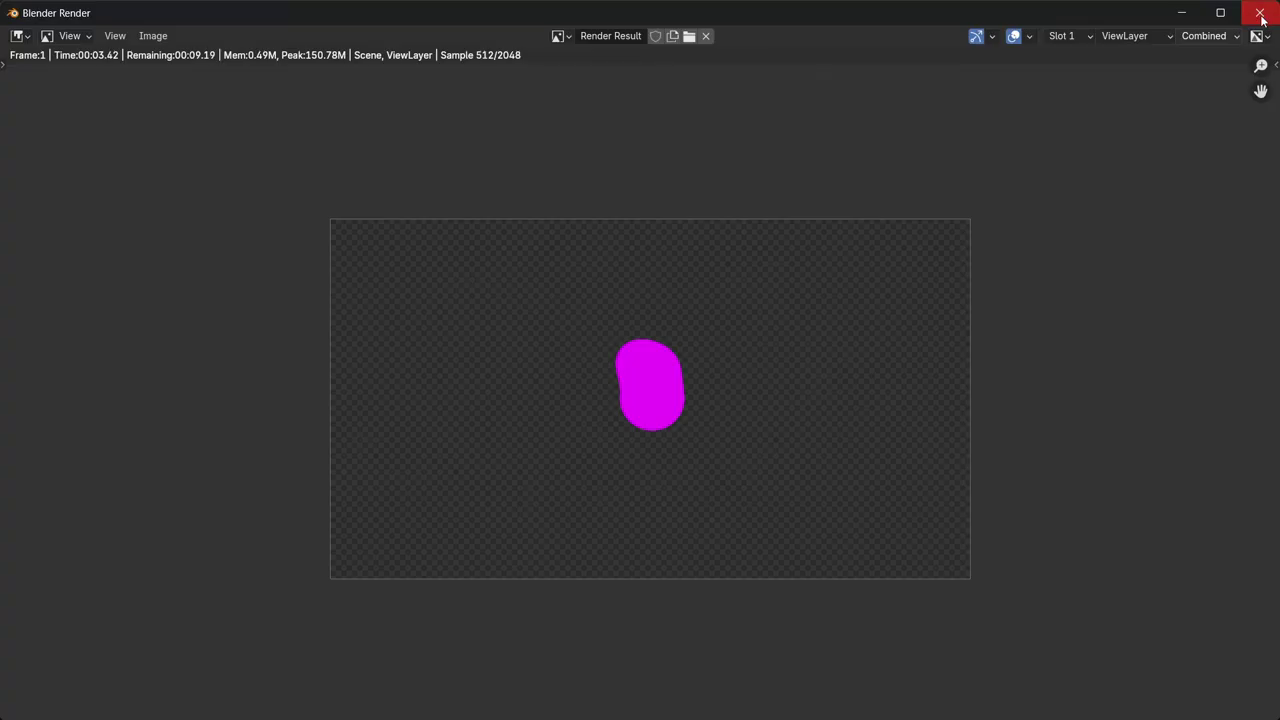
pyautogui.click(1258, 9)
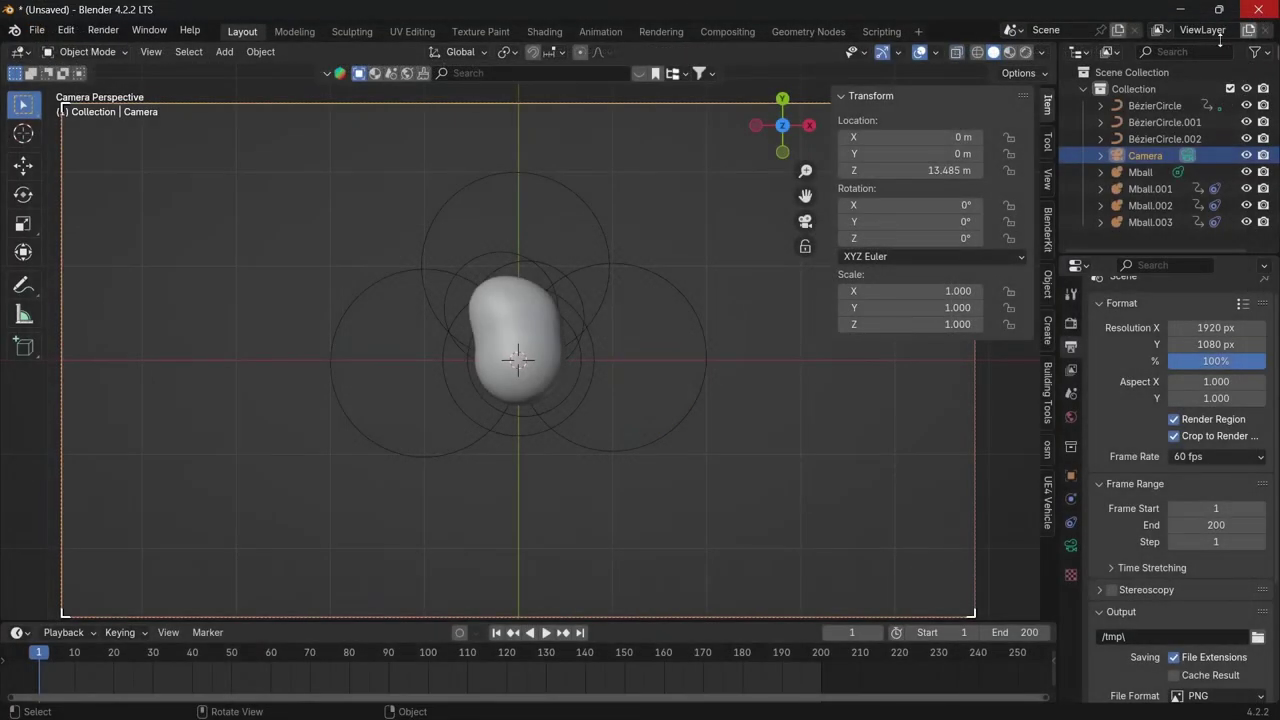
pyautogui.click(727, 31)
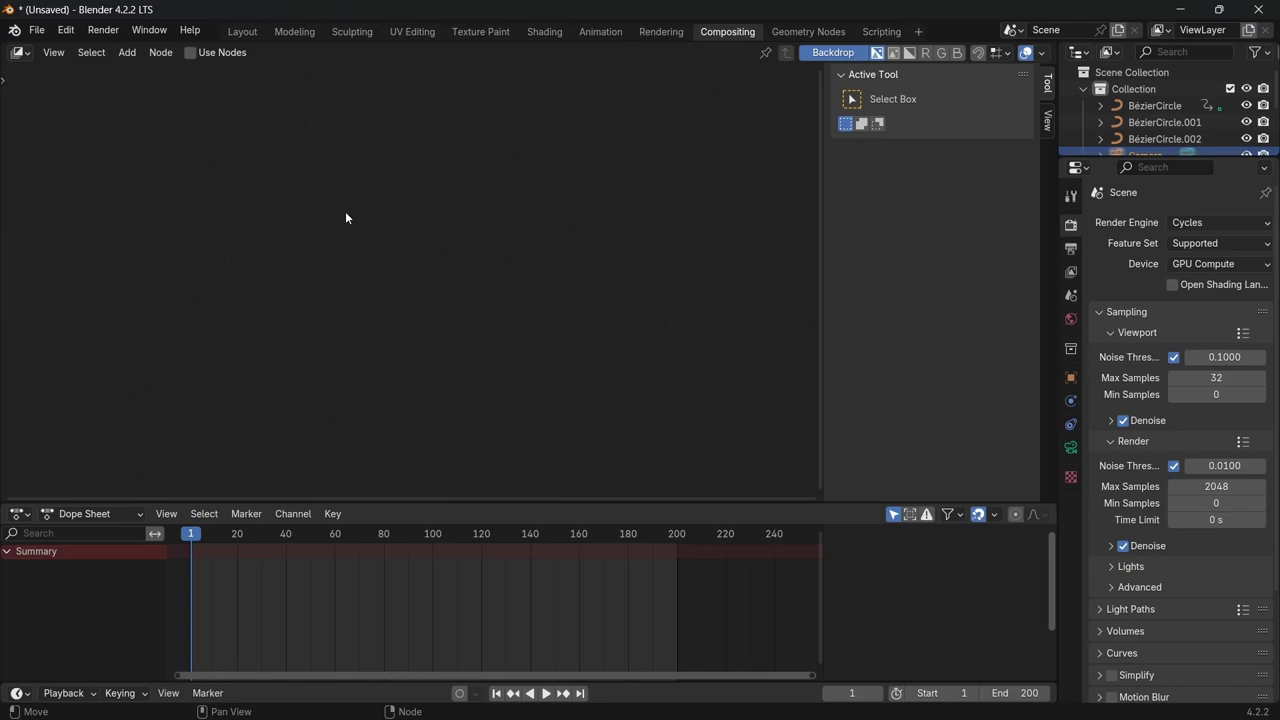
pyautogui.click(191, 52)
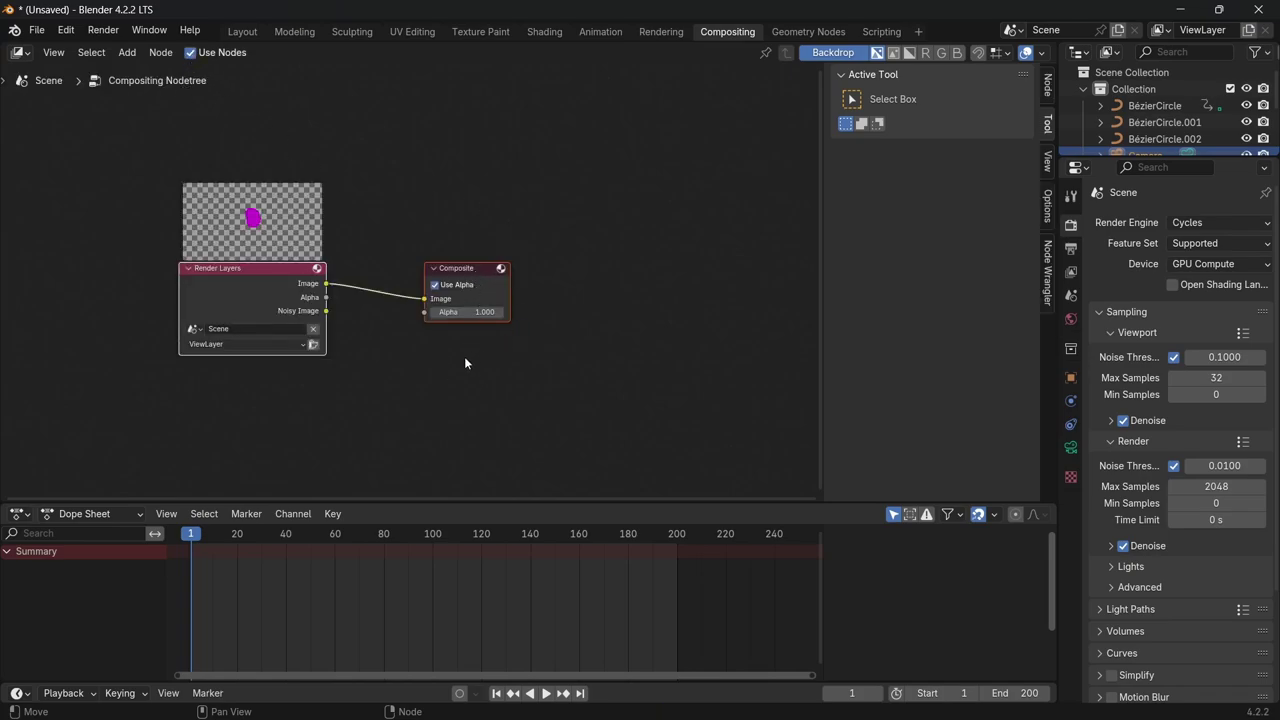
# Add a Viewer node below the Composite node and connect the Render Layers image output to it
pyautogui.hotkey('shift', 'a')
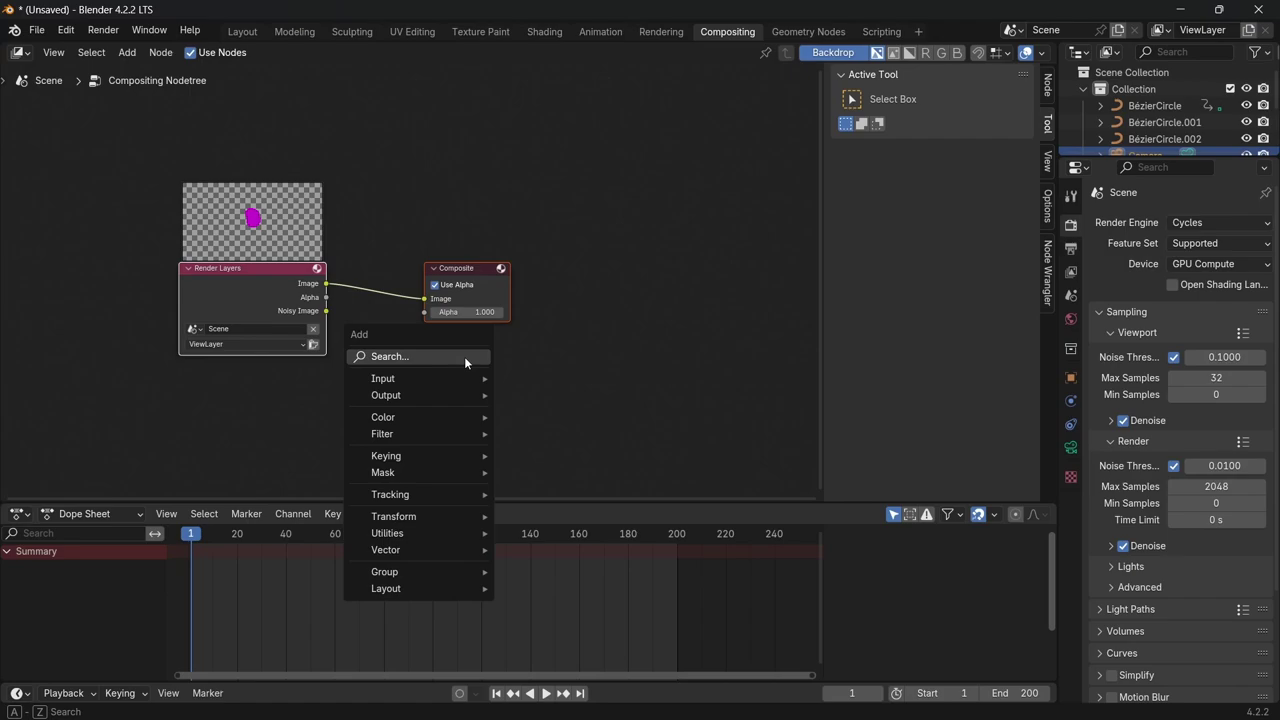
pyautogui.write('view')
pyautogui.press('Return')
pyautogui.click(427, 336)
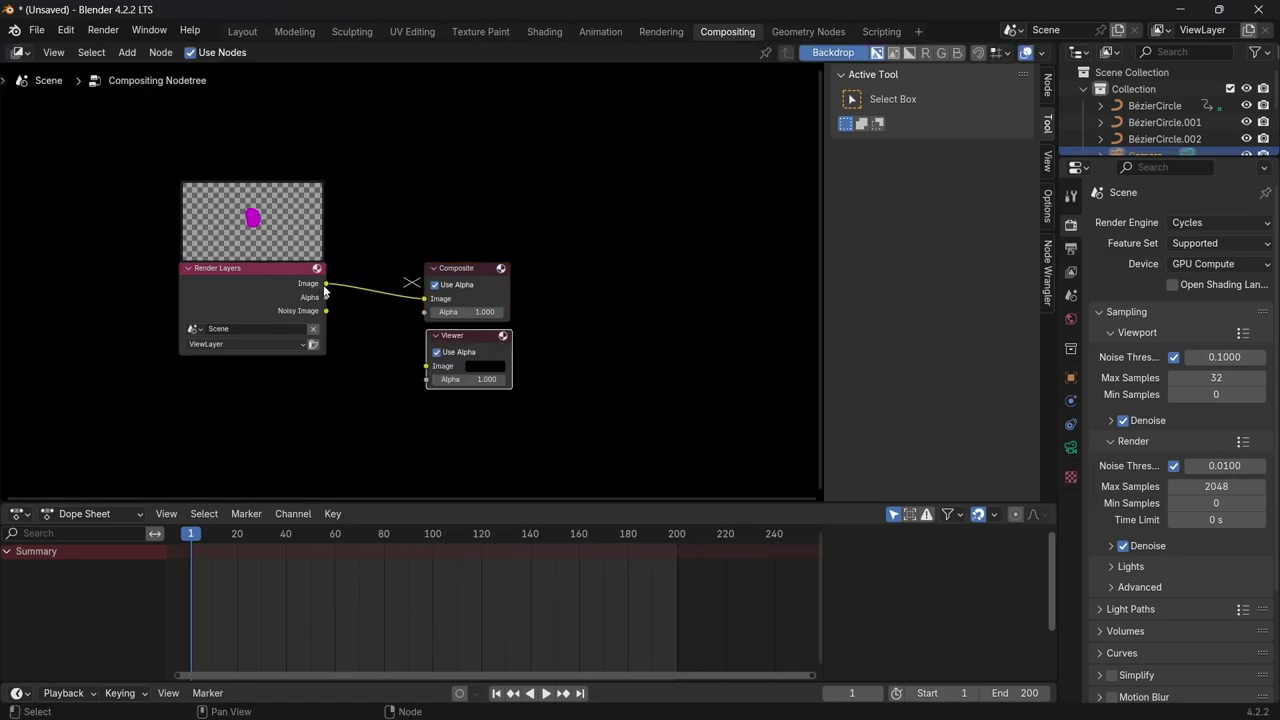
pyautogui.moveTo(326, 285); pyautogui.dragTo(426, 366)
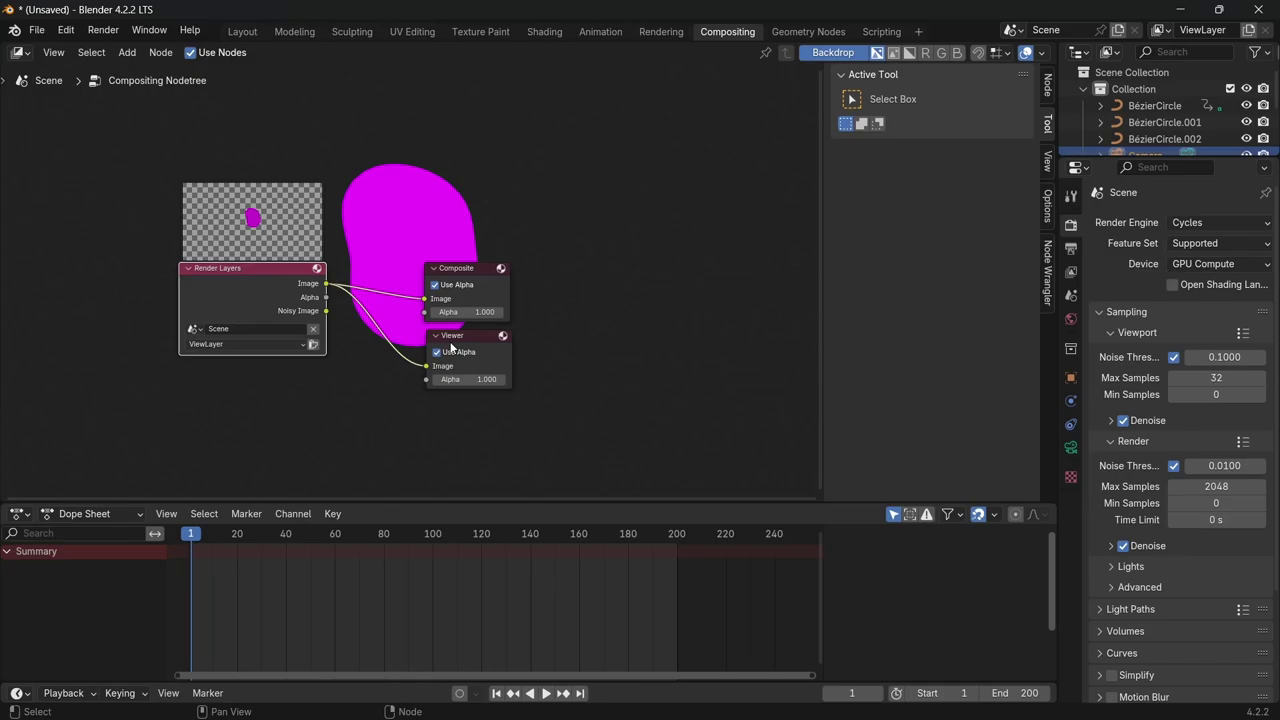
# Space the Composite and Viewer nodes away from Render Layers and join their two image links through one reroute point
pyautogui.moveTo(506, 246); pyautogui.dragTo(498, 372)
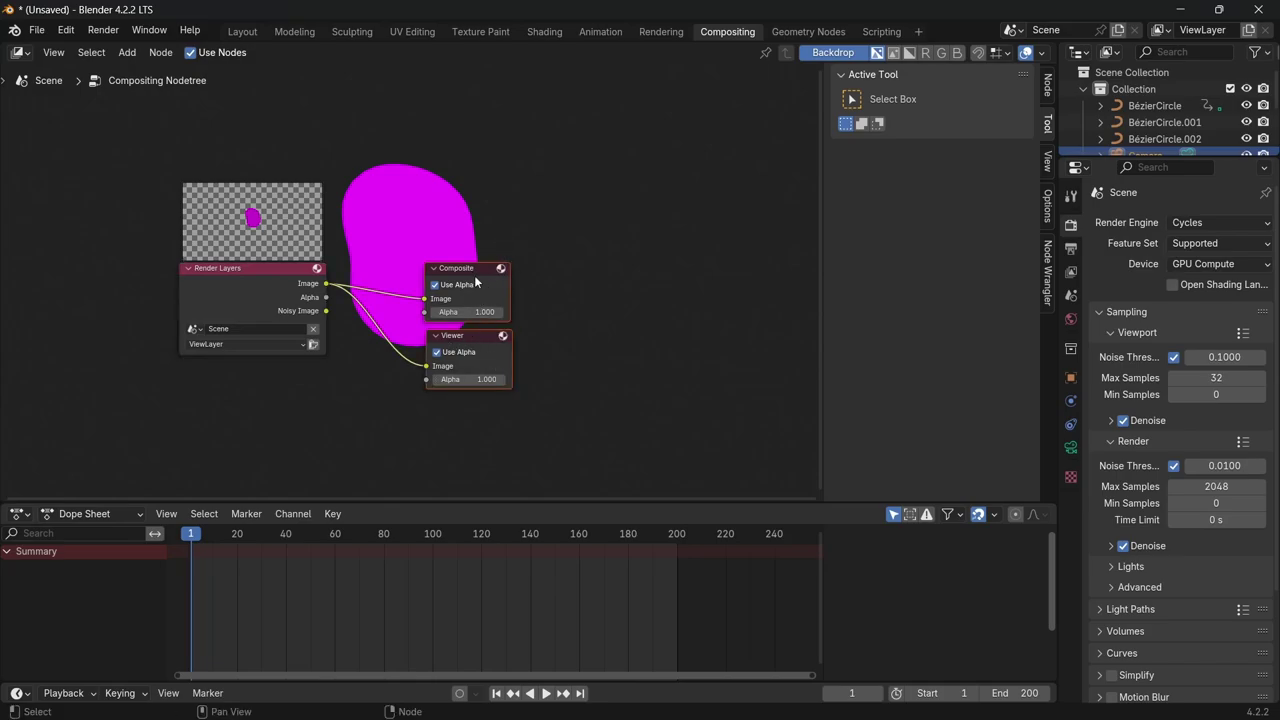
pyautogui.moveTo(478, 283); pyautogui.dragTo(655, 228)
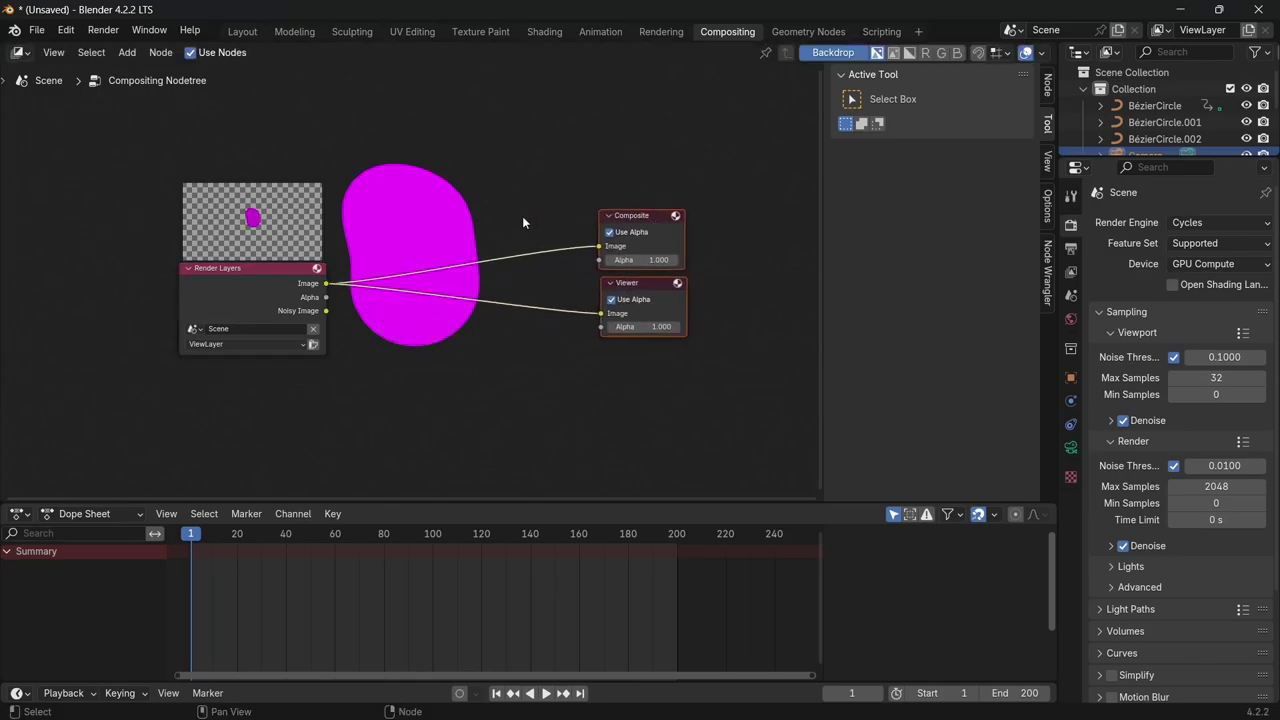
pyautogui.press('shift')
pyautogui.keyDown('shift'); pyautogui.moveTo(524, 216); pyautogui.dragTo(474, 326, button='right'); pyautogui.keyUp('shift')
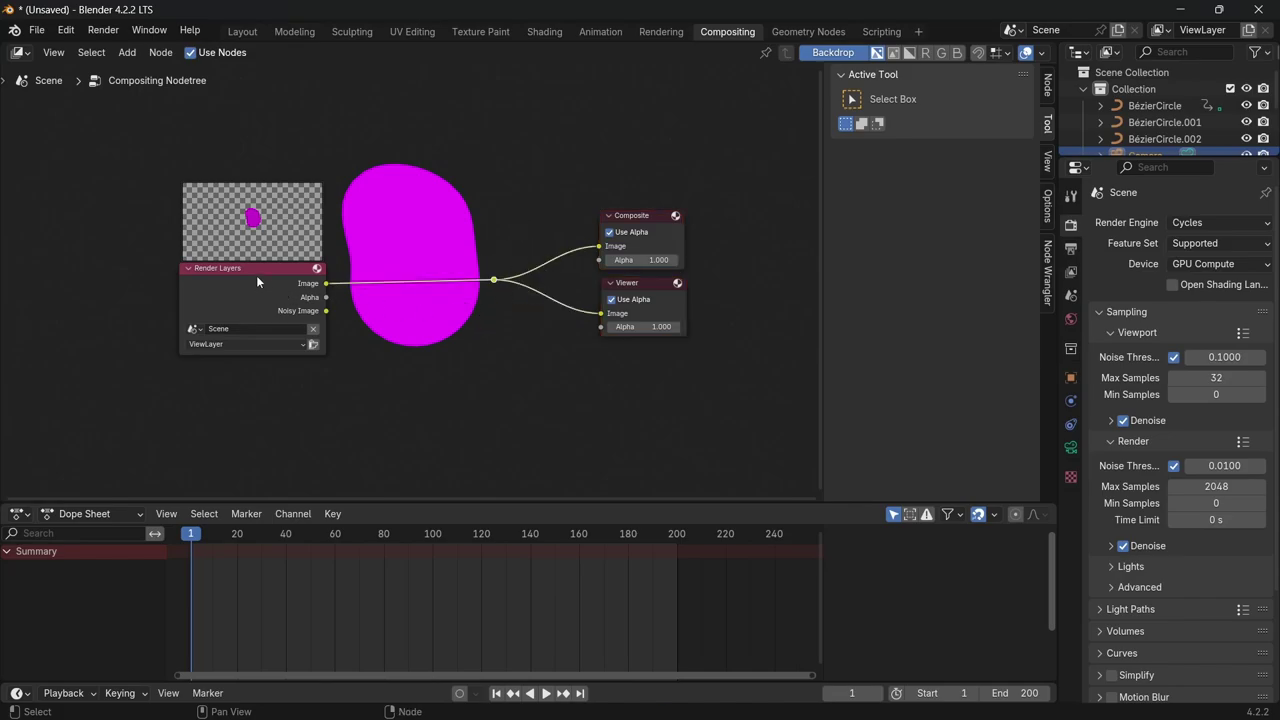
pyautogui.moveTo(256, 281); pyautogui.dragTo(193, 274)
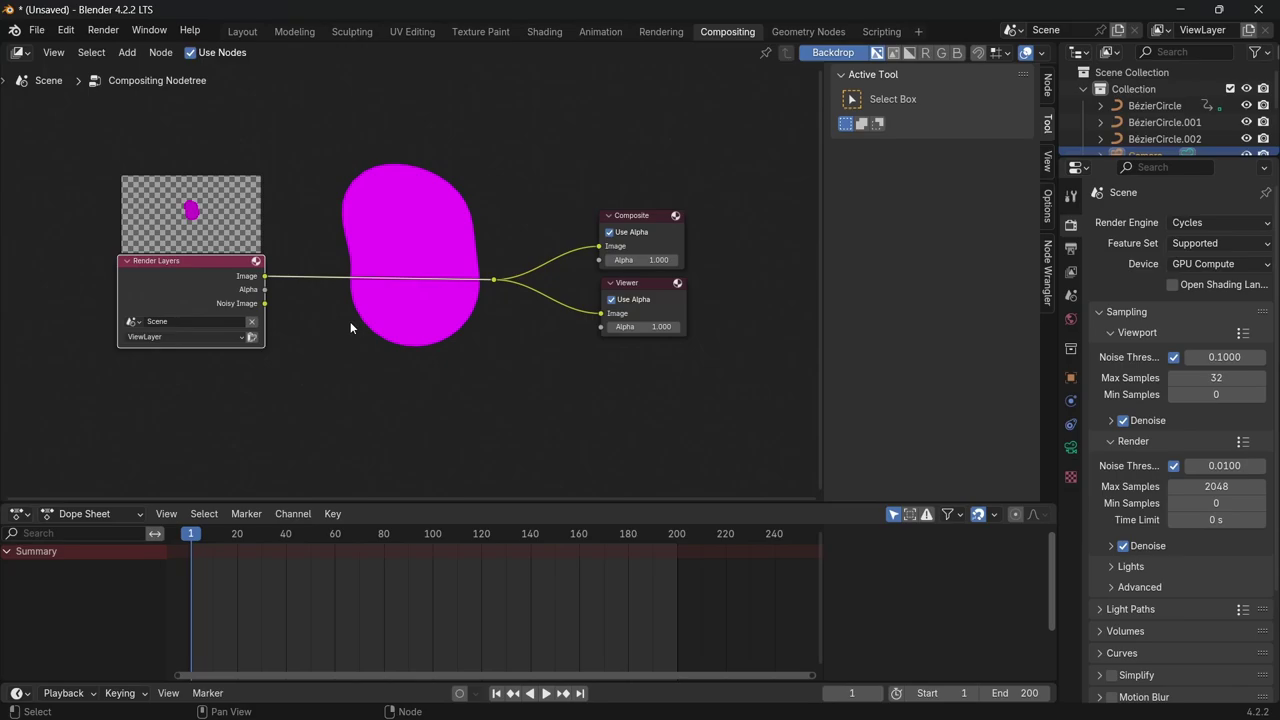
# Insert a Glare node on the link between Render Layers and the reroute point
pyautogui.hotkey('shift', 'a')
pyautogui.write('glare')
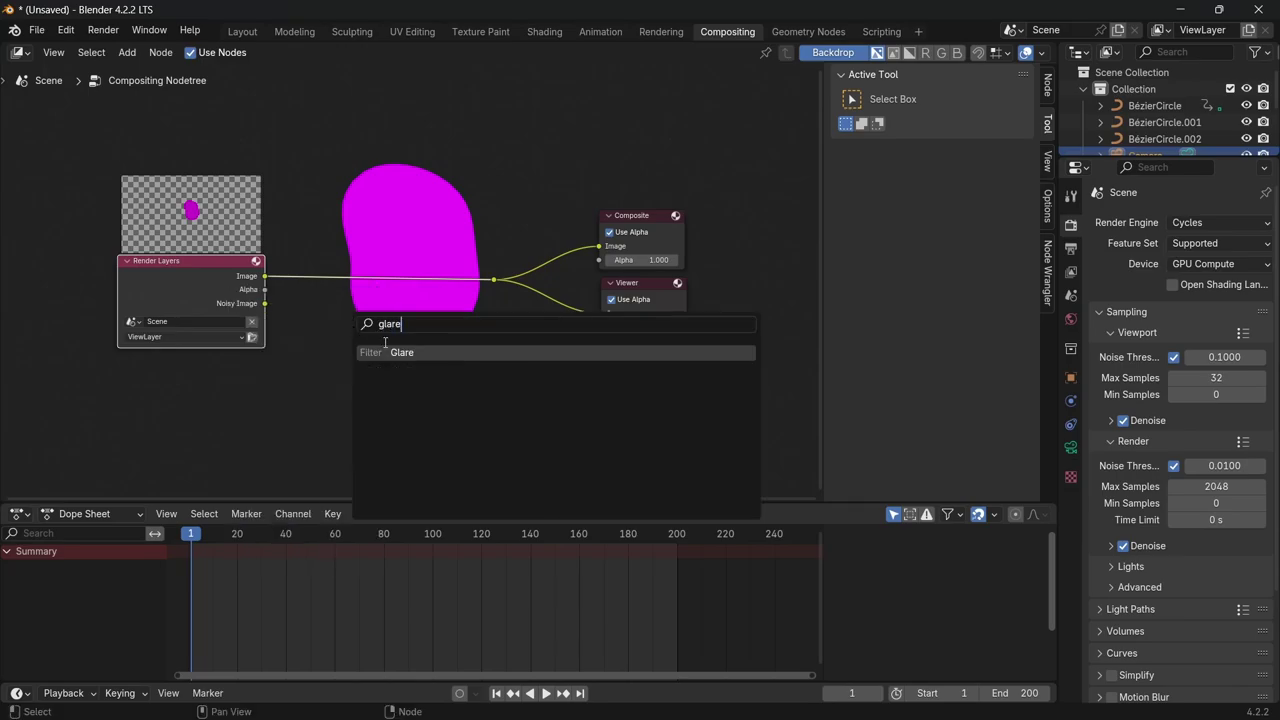
pyautogui.press('Return')
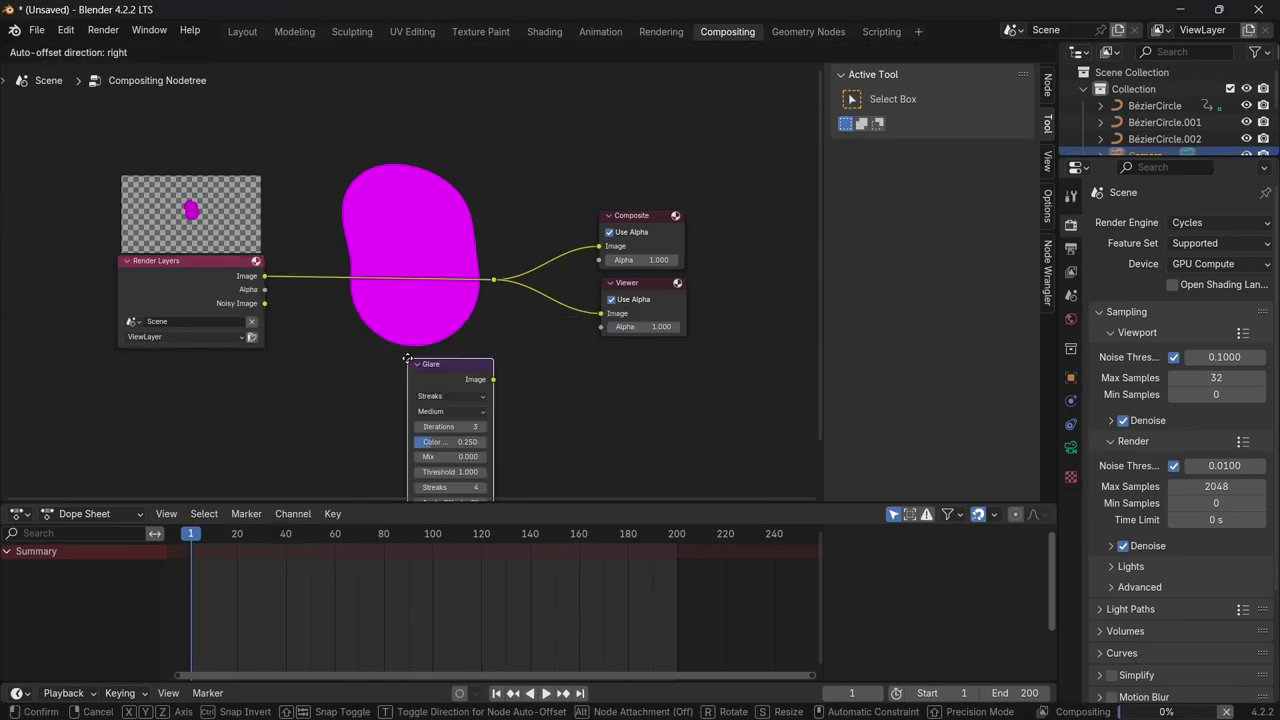
pyautogui.click(331, 190)
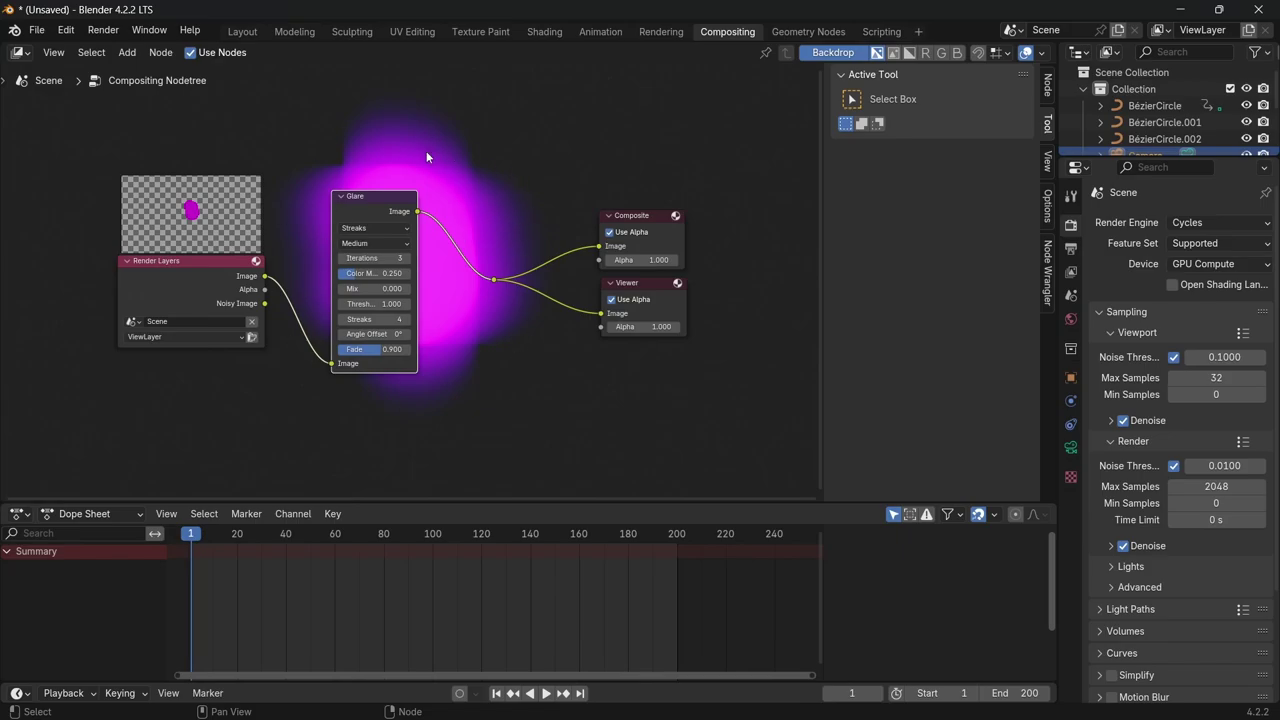
# Try the Bloom glare type, then set the Glare node to Fog Glow with a size of 7
pyautogui.click(378, 229)
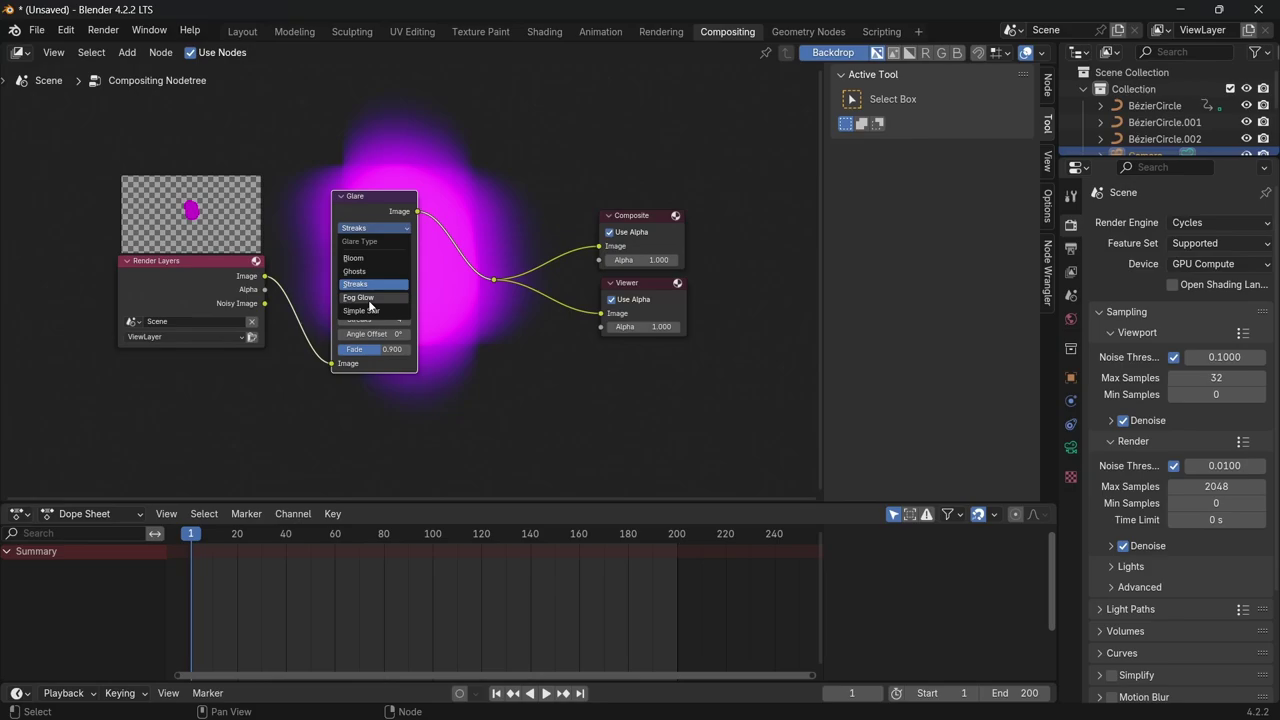
pyautogui.click(369, 304)
pyautogui.click(372, 229)
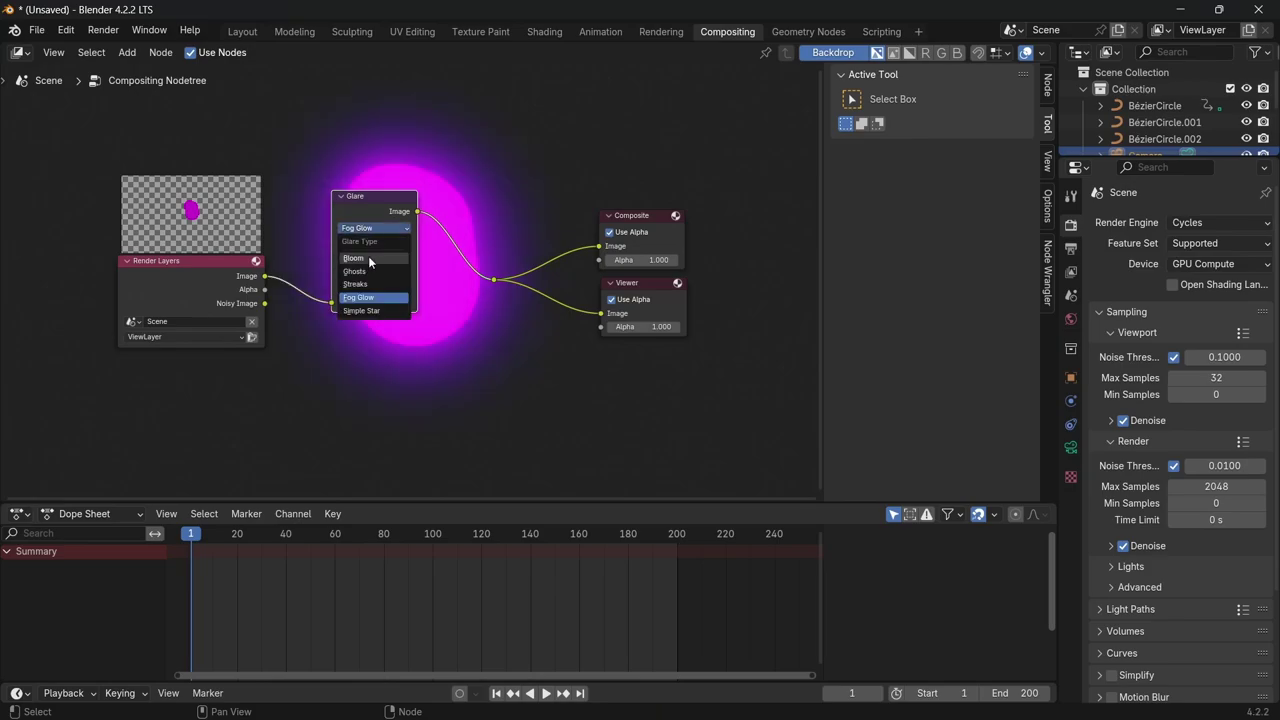
pyautogui.click(370, 262)
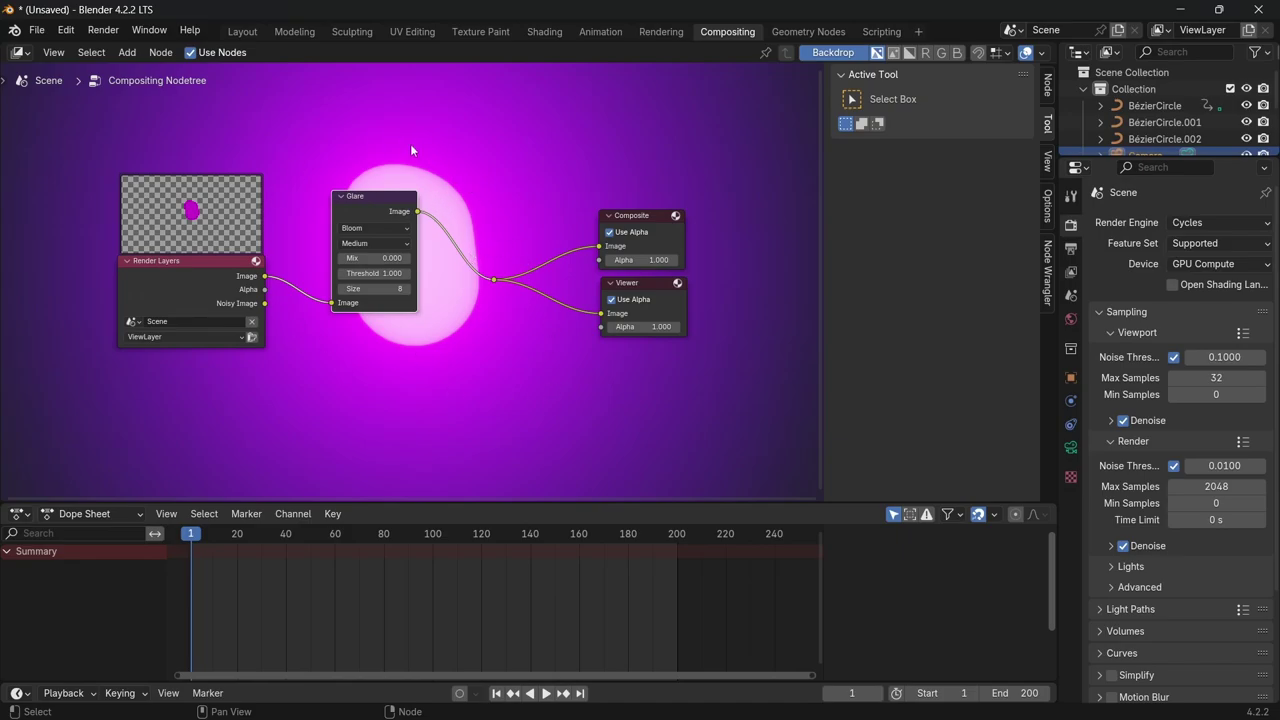
pyautogui.click(375, 229)
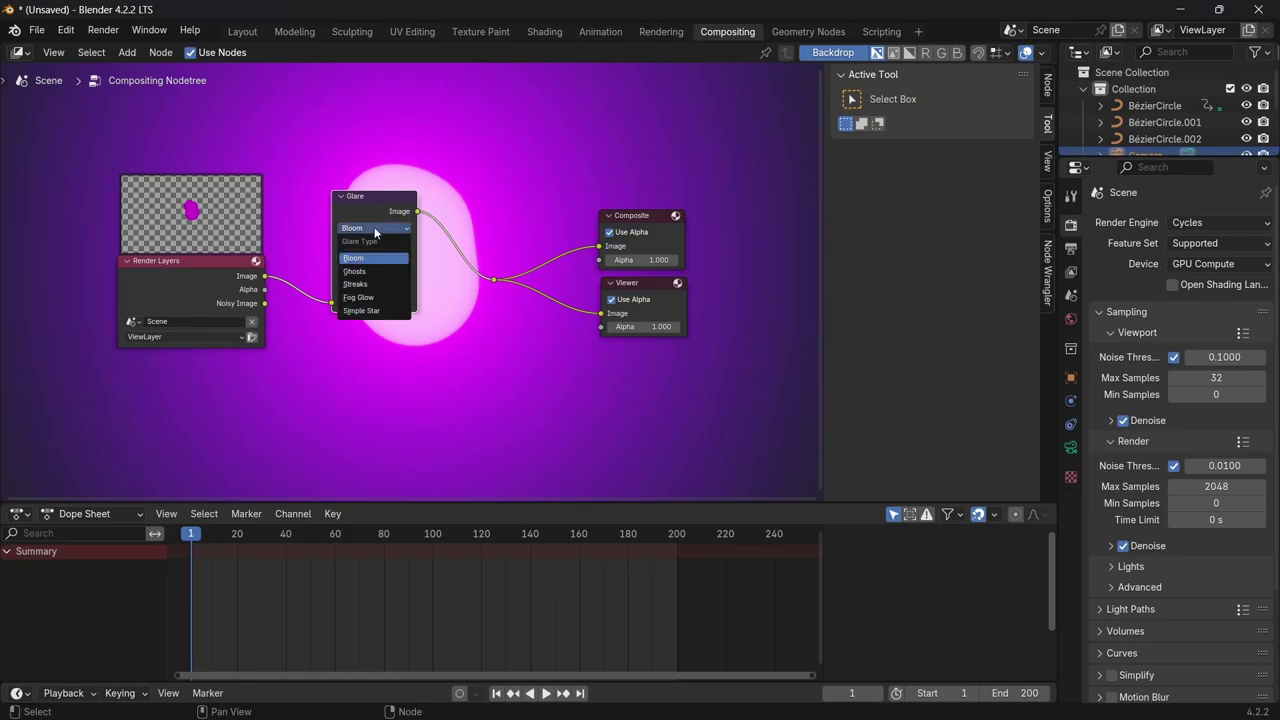
pyautogui.click(359, 298)
pyautogui.scroll(1, 357, 292)
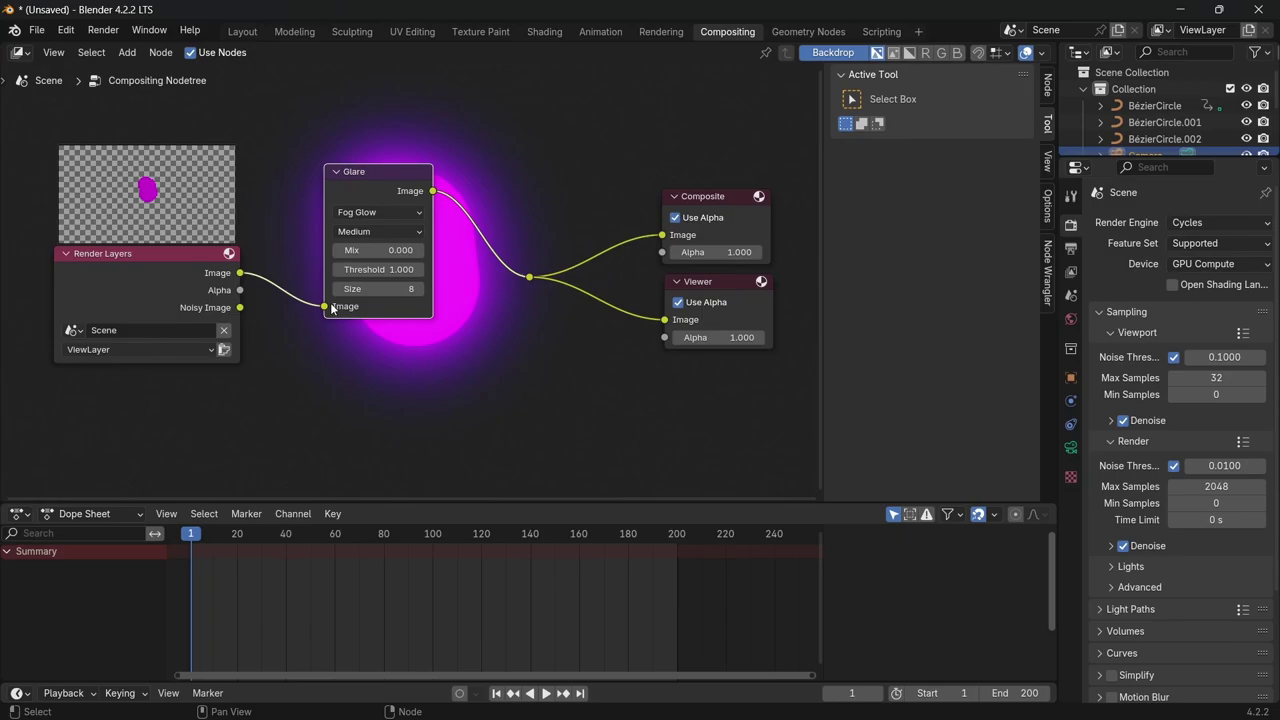
pyautogui.click(338, 290)
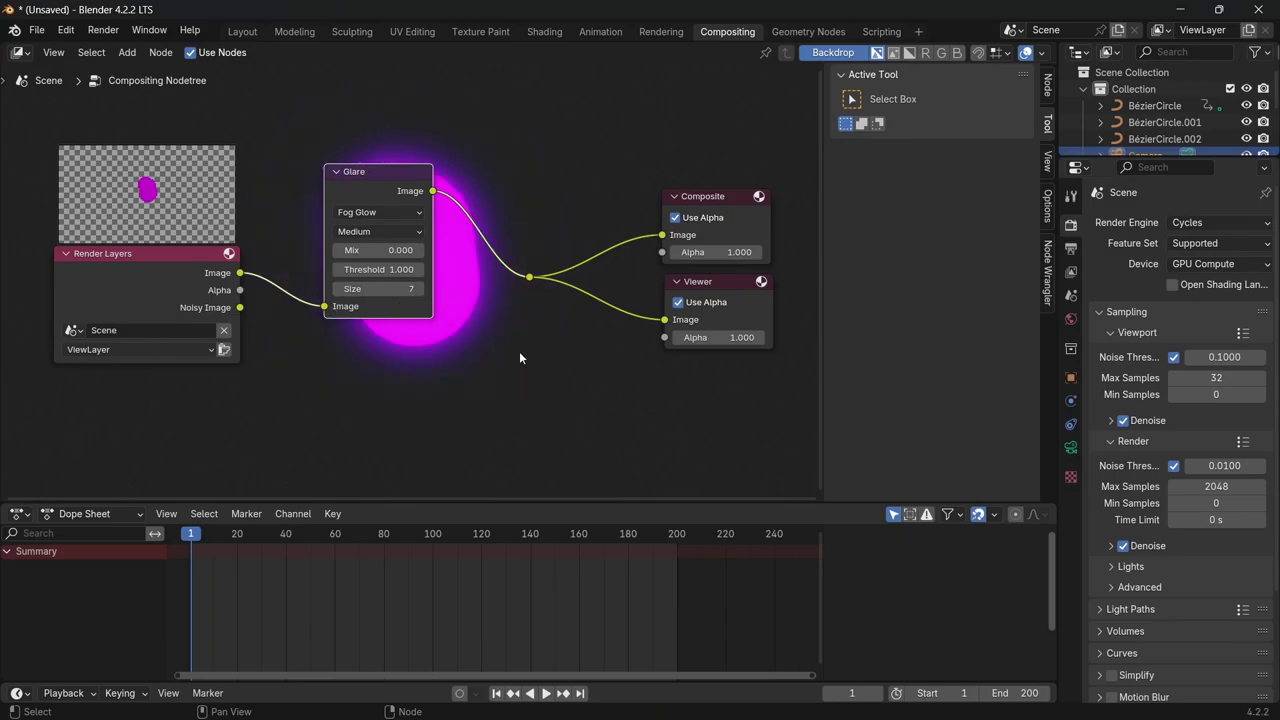
# Set the render output path to the 04\Frames folder and start rendering the animation
pyautogui.scroll(-5, 448, 440)
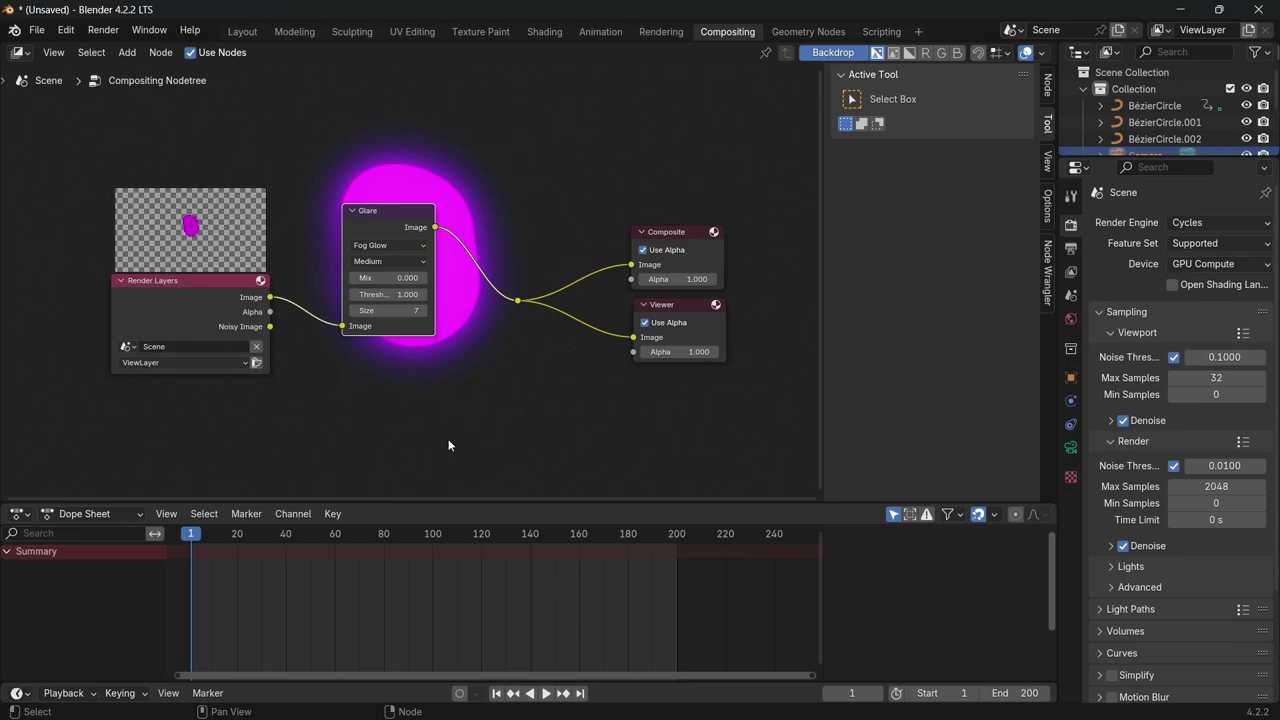
pyautogui.scroll(2, 405, 256)
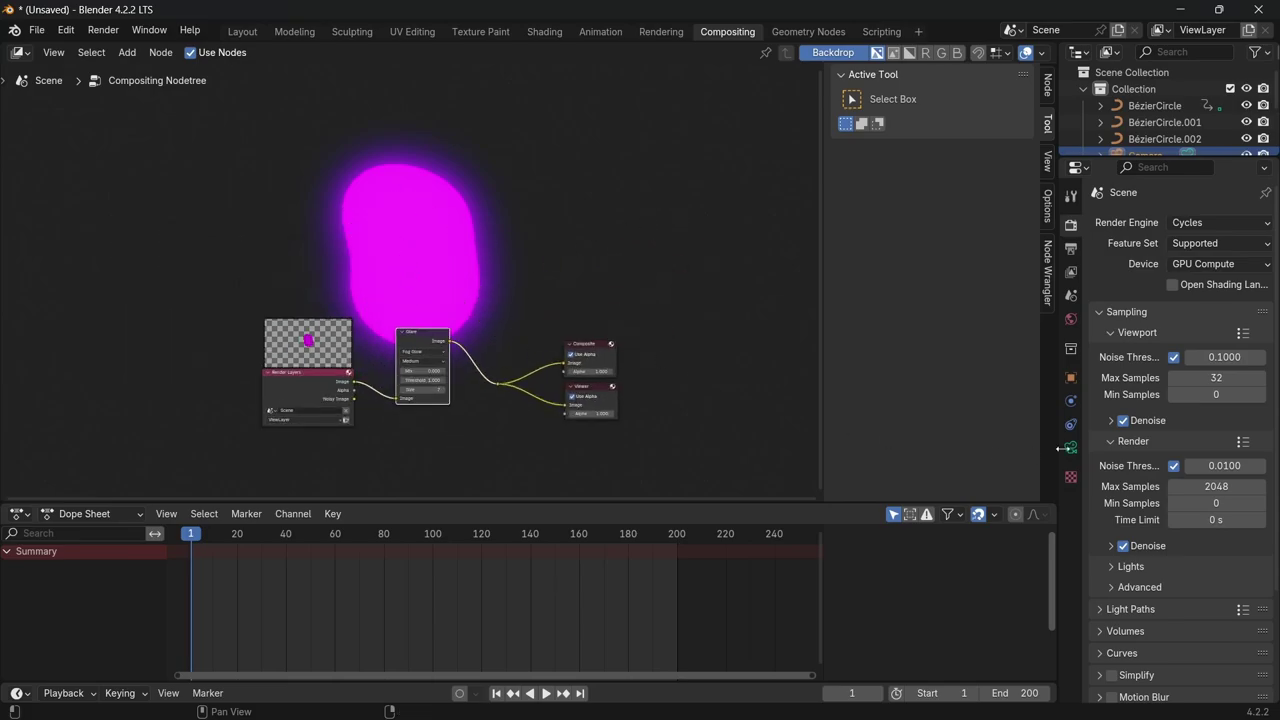
pyautogui.click(1071, 249)
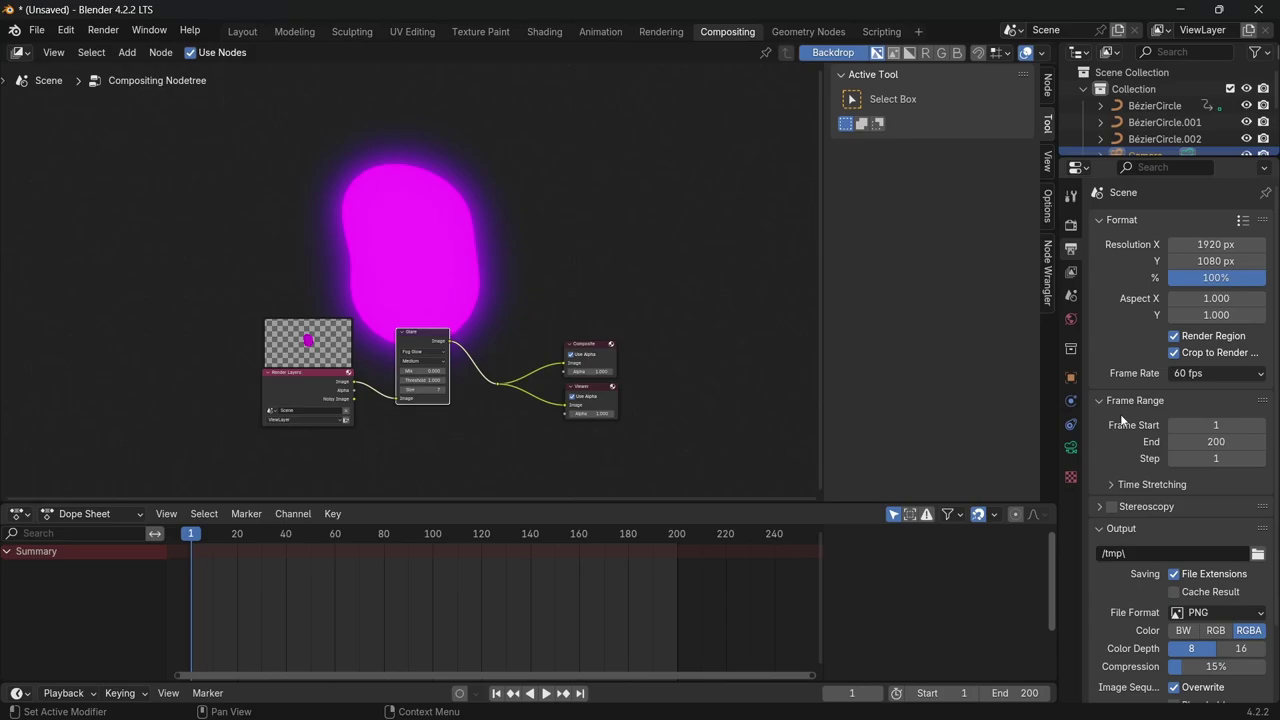
pyautogui.scroll(-3, 1148, 488)
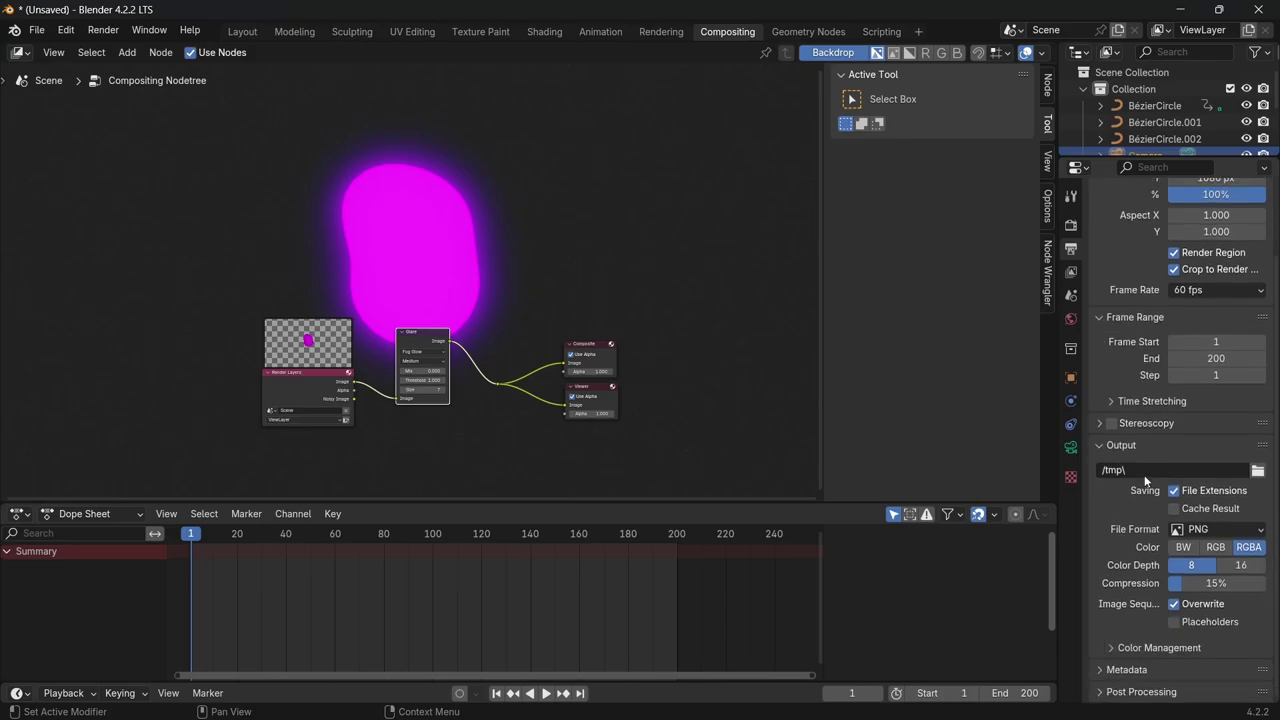
pyautogui.click(1257, 470)
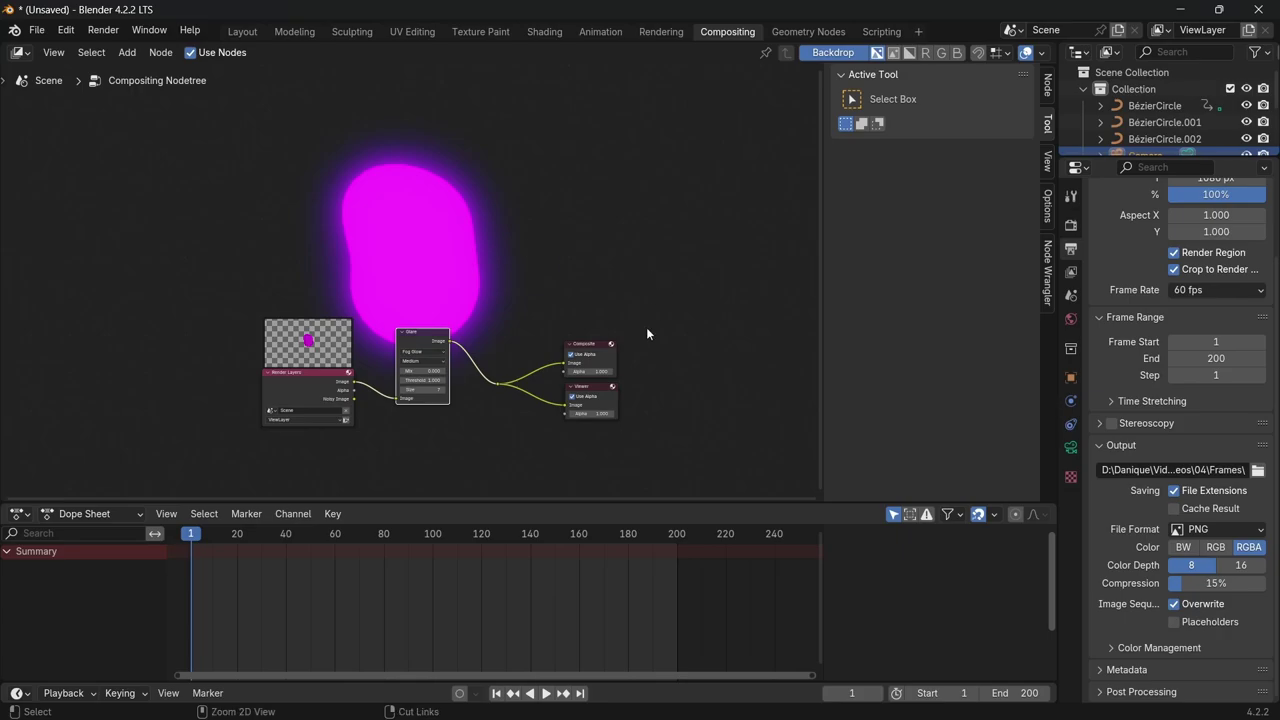
pyautogui.press('F12')
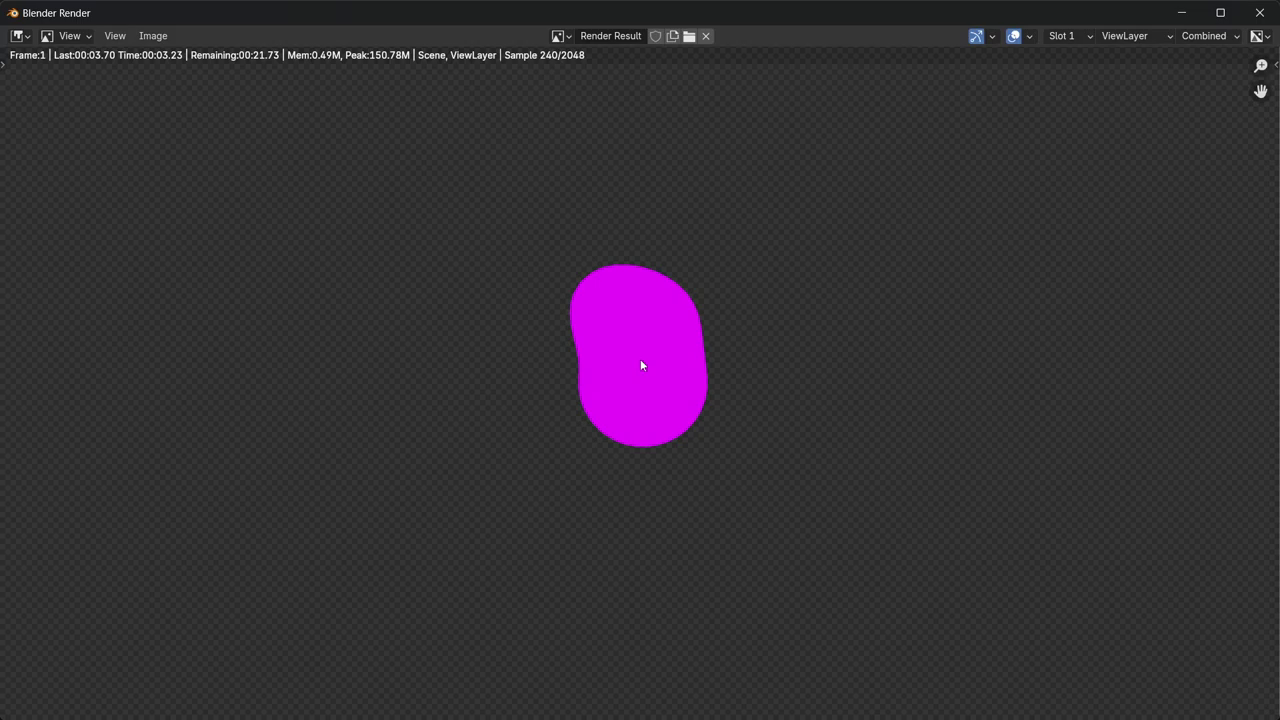
pyautogui.press('Escape')
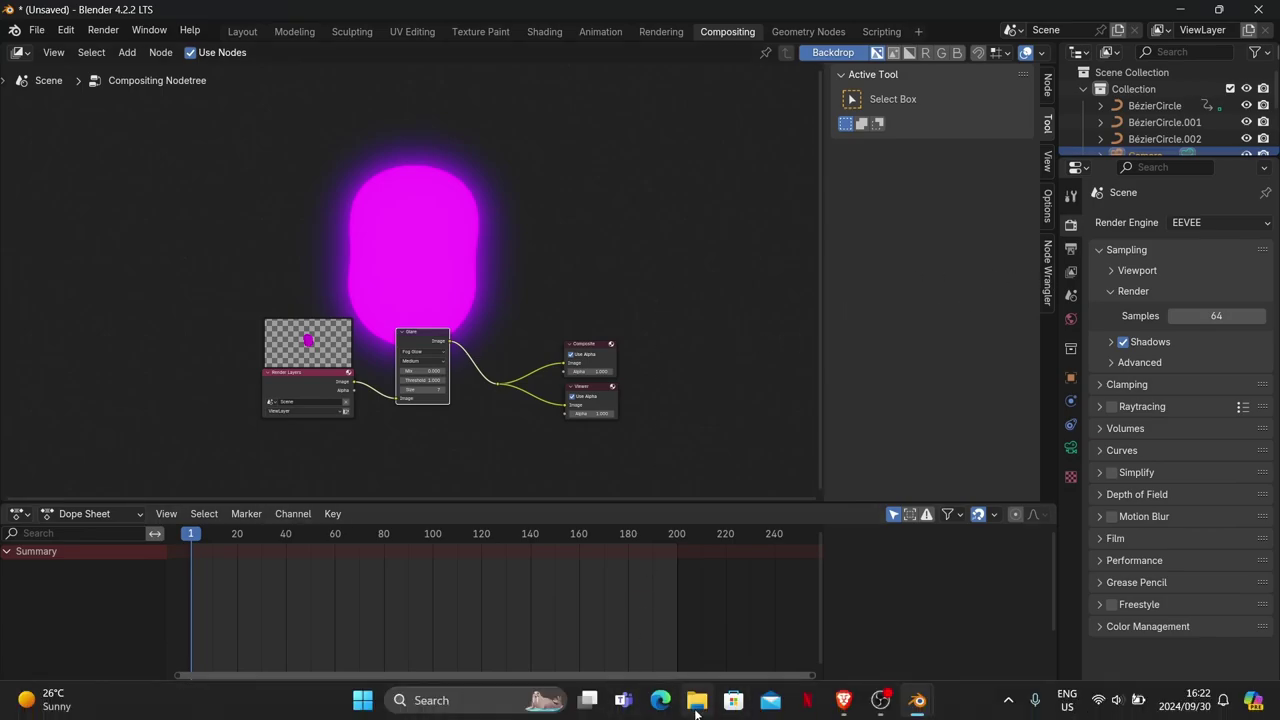
# Switch to File Explorer, browse the rendered image sequence in the Frames folder and view 0001.png enlarged
pyautogui.click(698, 703)
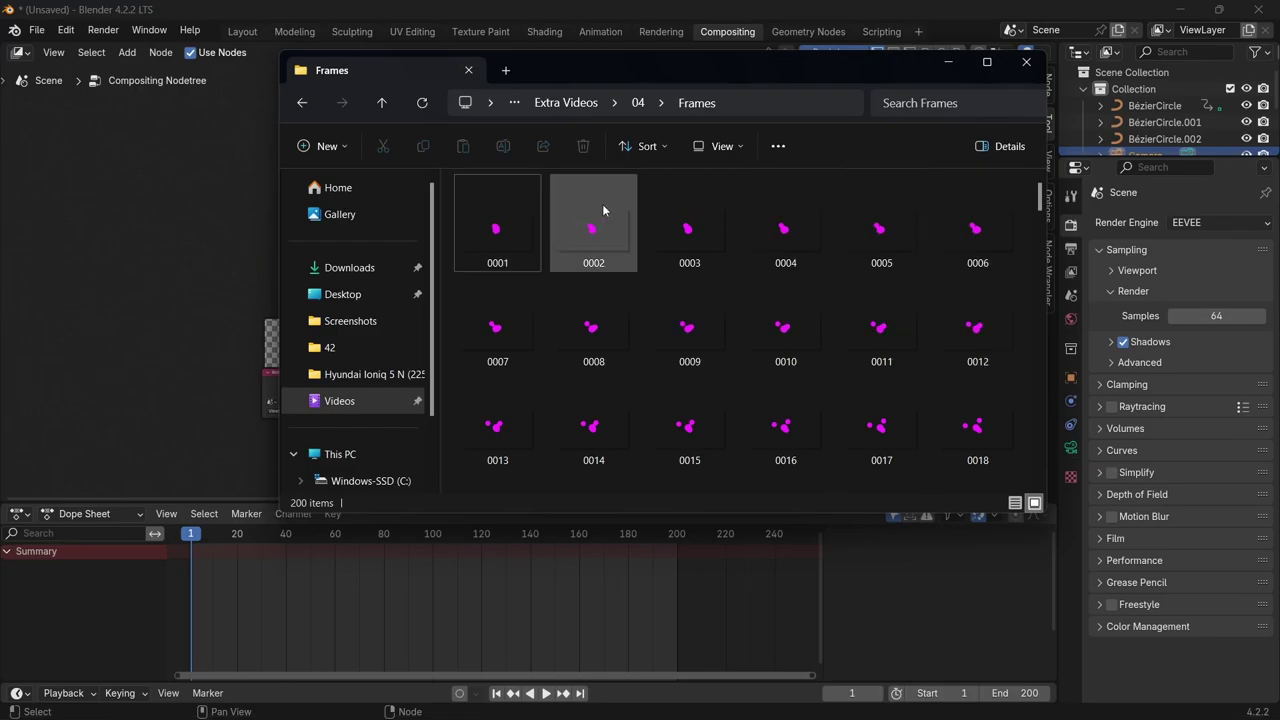
pyautogui.scroll(-20, 855, 236)
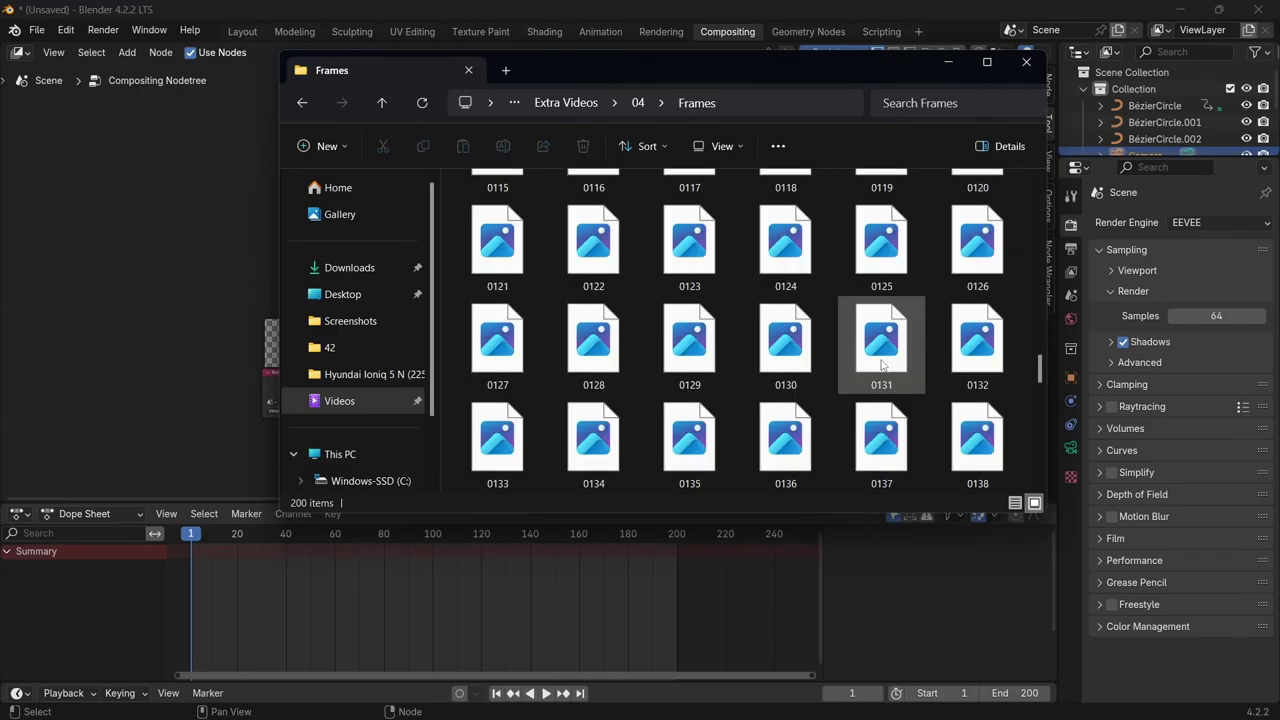
pyautogui.scroll(20, 881, 365)
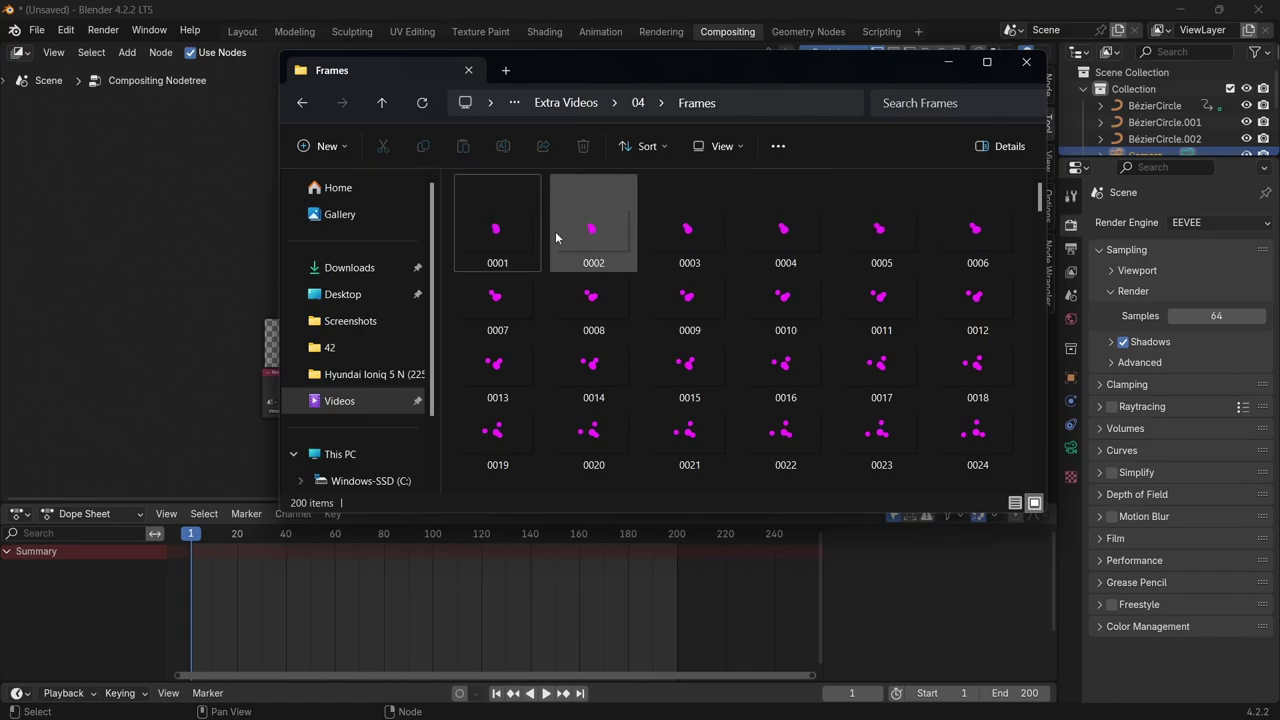
pyautogui.click(504, 234)
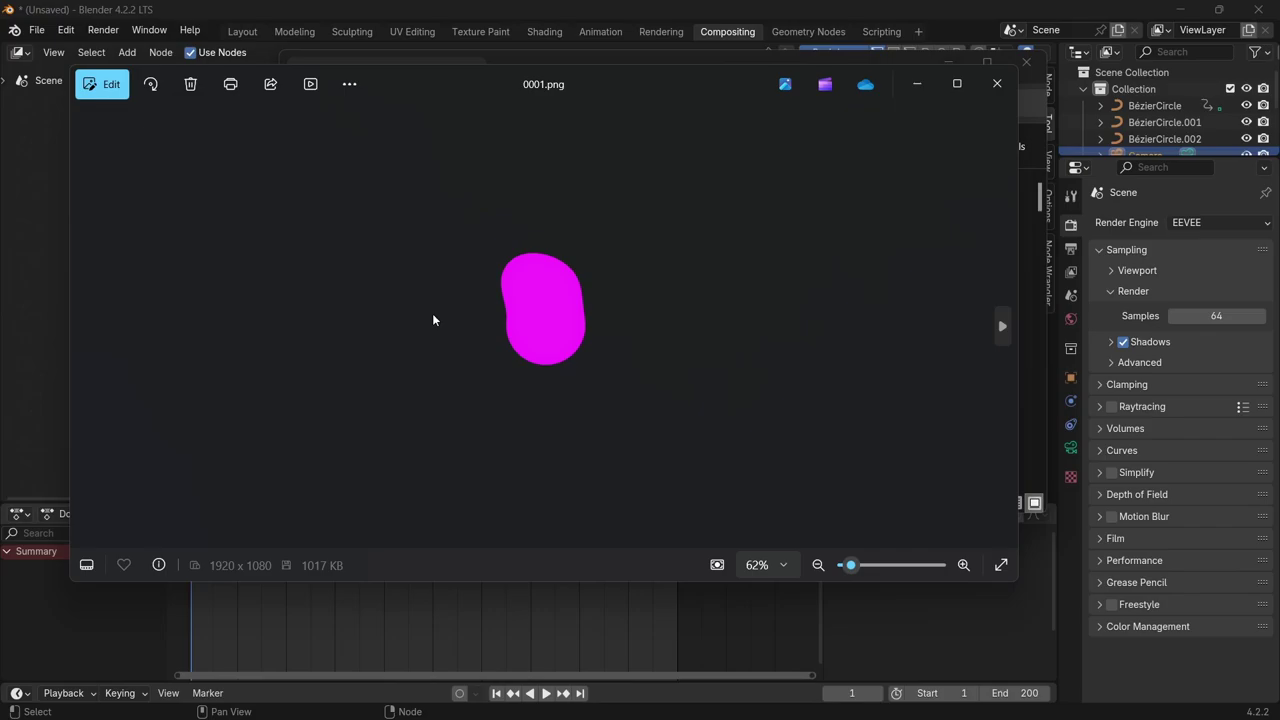
pyautogui.click(957, 84)
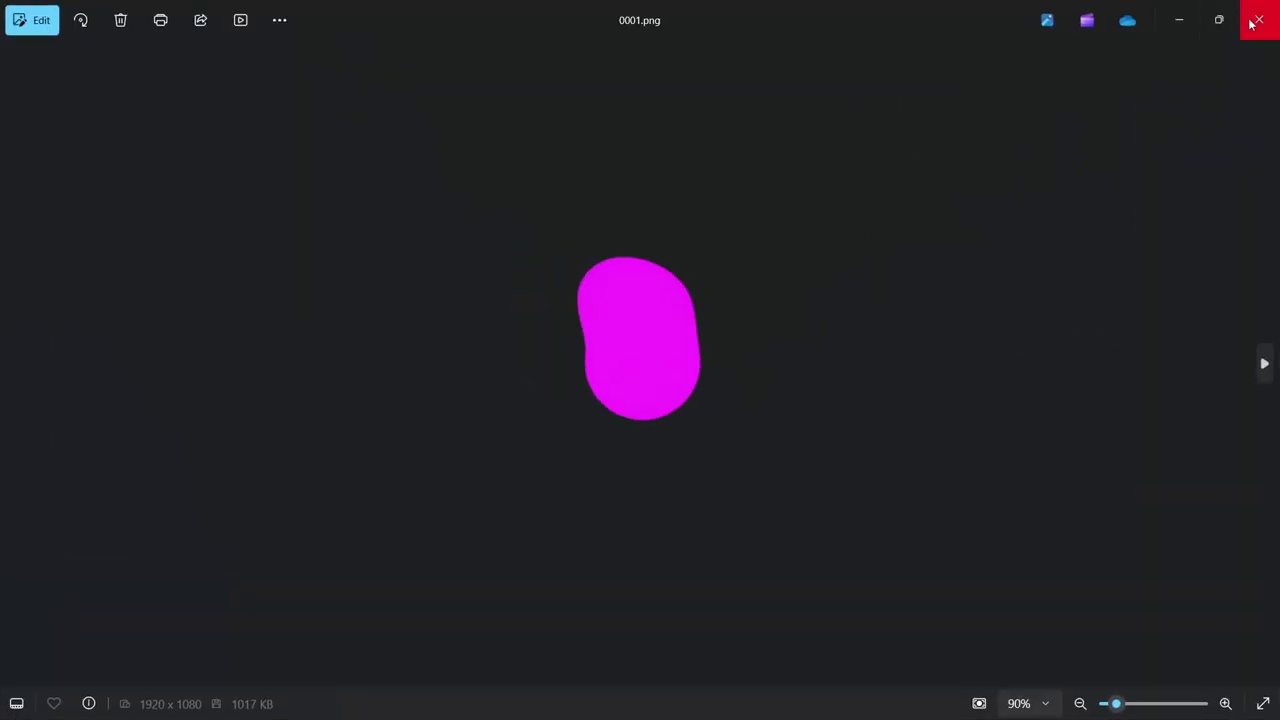
pyautogui.click(1252, 18)
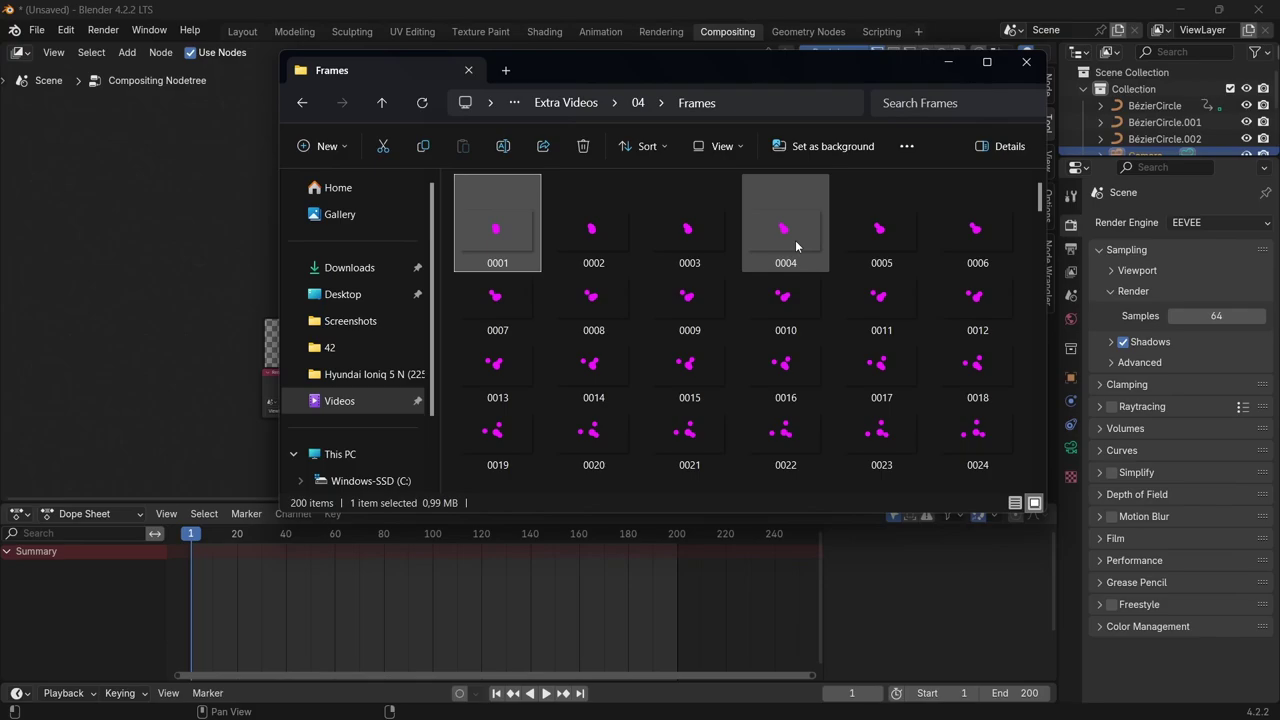
pyautogui.click(948, 66)
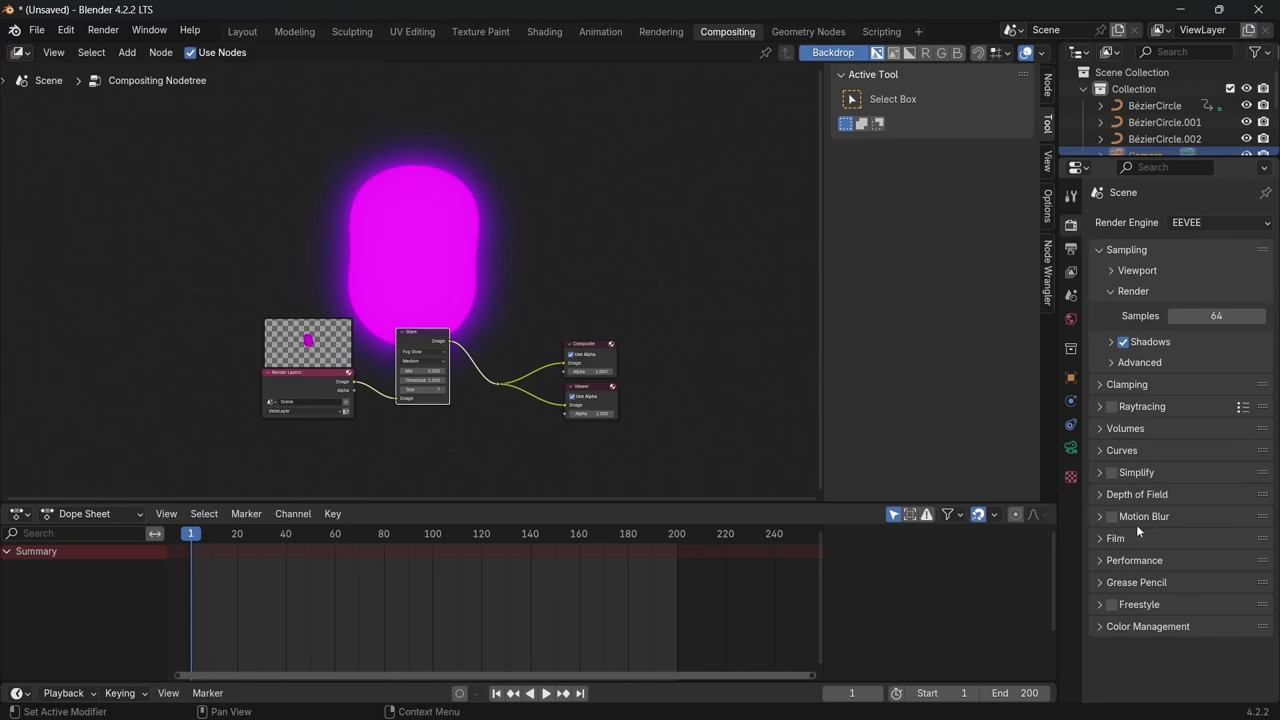
# Check the Transparent option in the Film render settings
pyautogui.click(1114, 538)
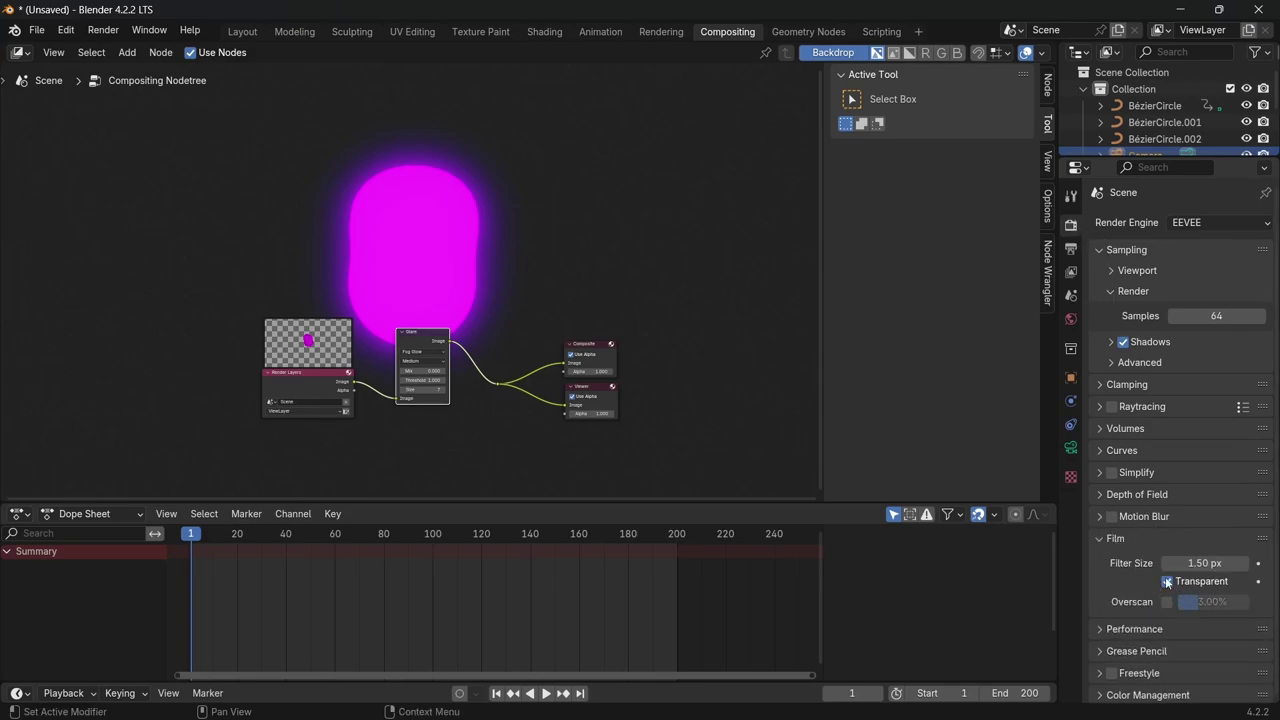
pyautogui.click(1124, 539)
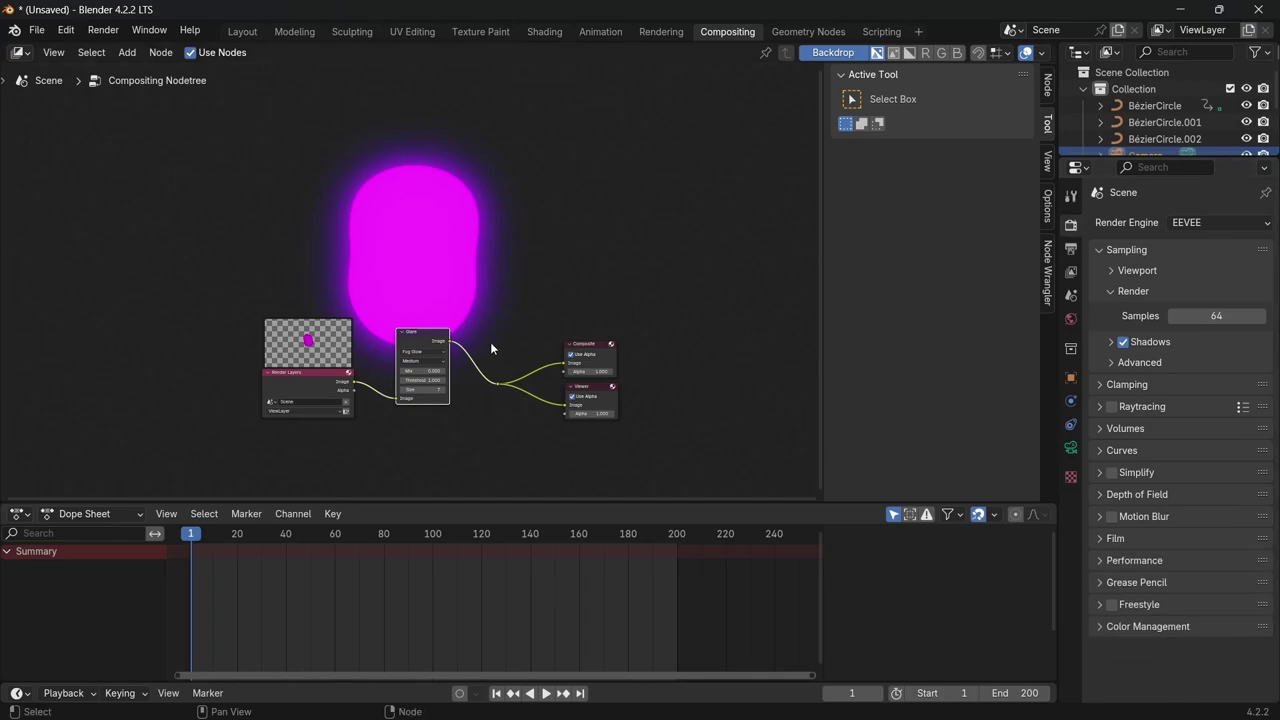